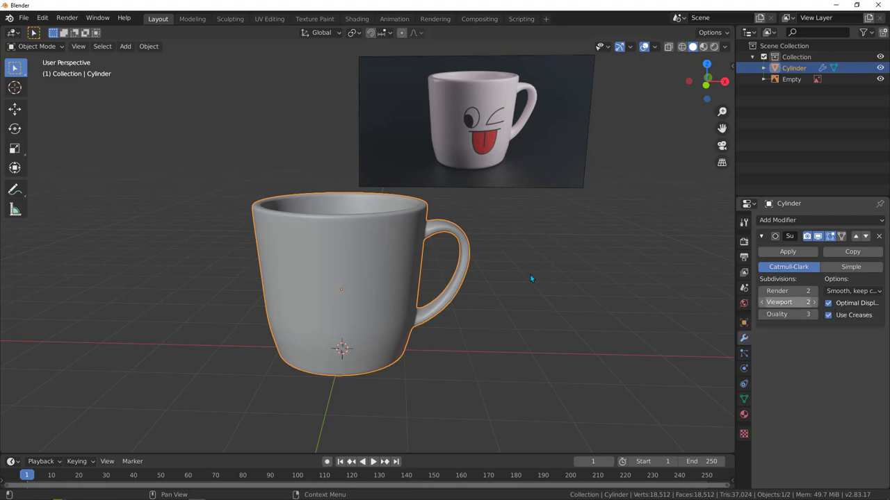
# Step: Turn off Optimal Display in the mug's Subdivision modifier and show the mug's wireframe in the viewport
pyautogui.click(828, 303)
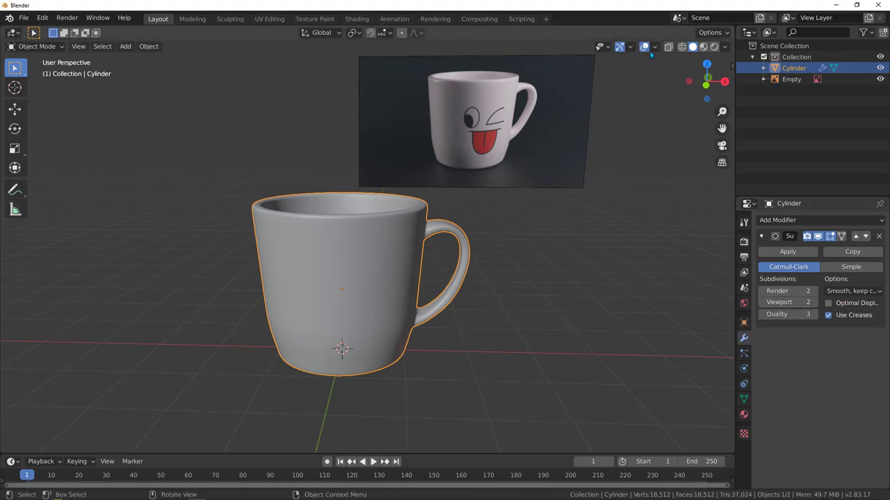
pyautogui.click(655, 48)
pyautogui.click(654, 49)
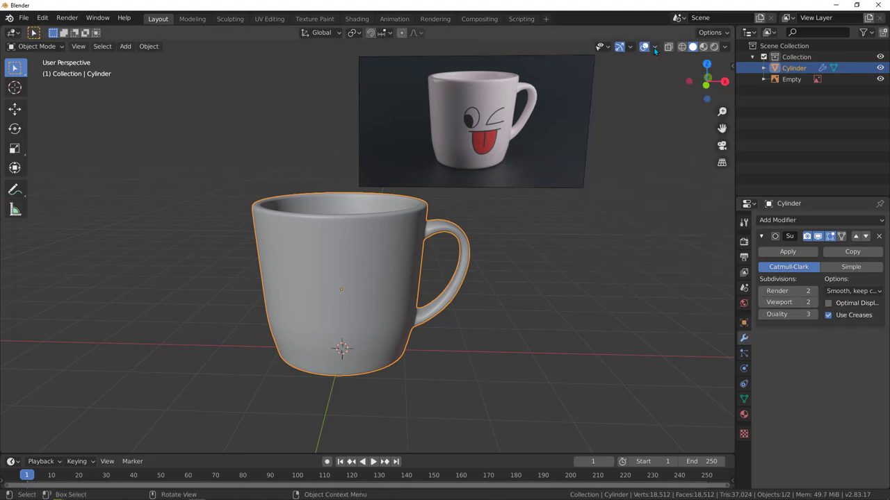
pyautogui.click(743, 323)
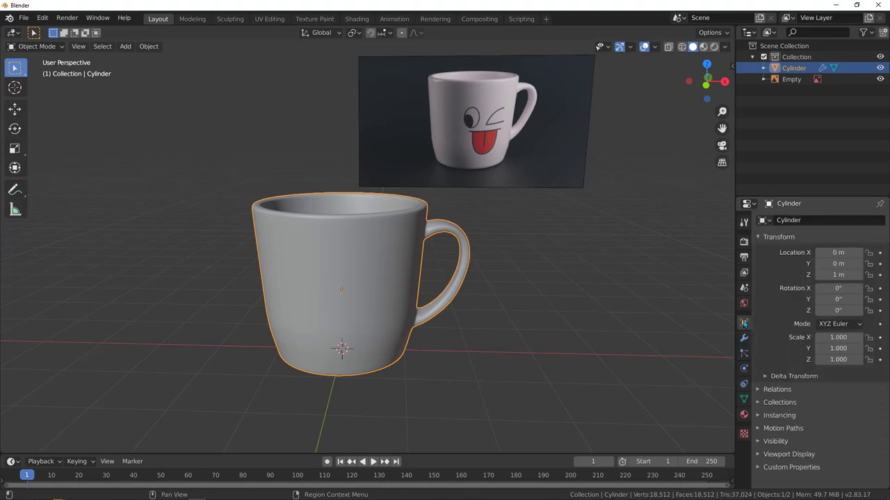
pyautogui.click(758, 442)
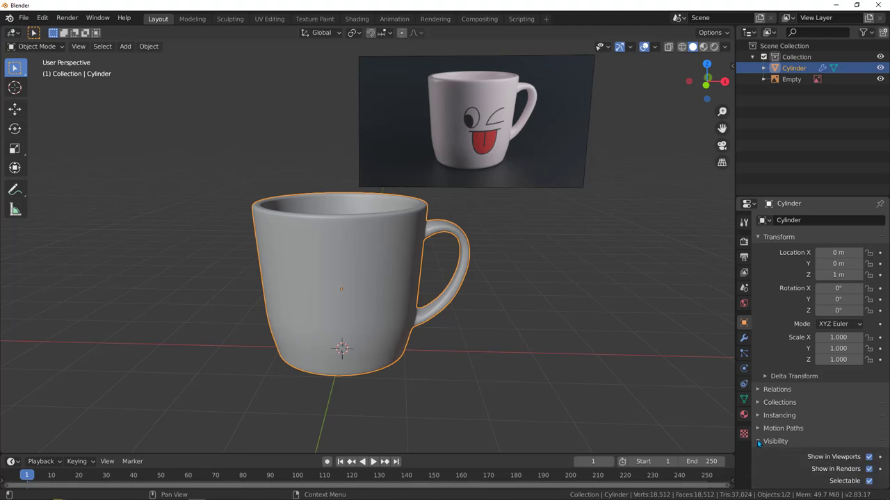
pyautogui.click(758, 422)
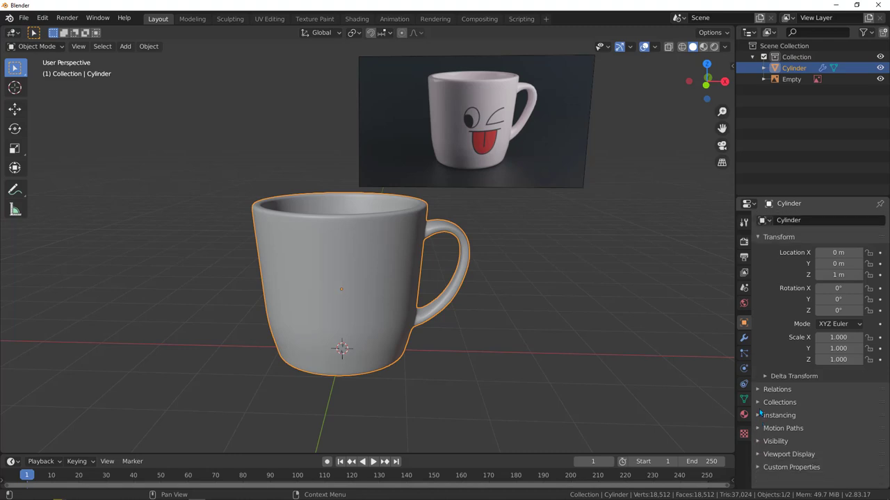
pyautogui.click(758, 456)
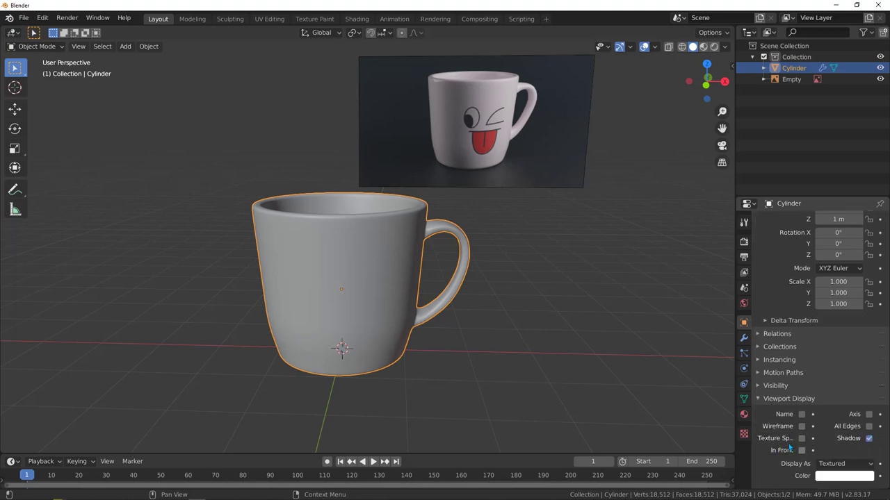
pyautogui.click(802, 427)
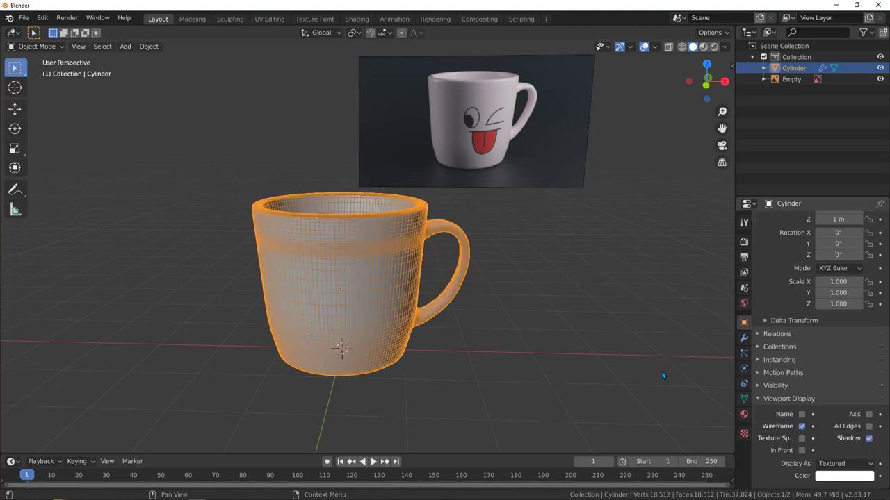
pyautogui.moveTo(663, 375); pyautogui.dragTo(424, 292, button='middle')
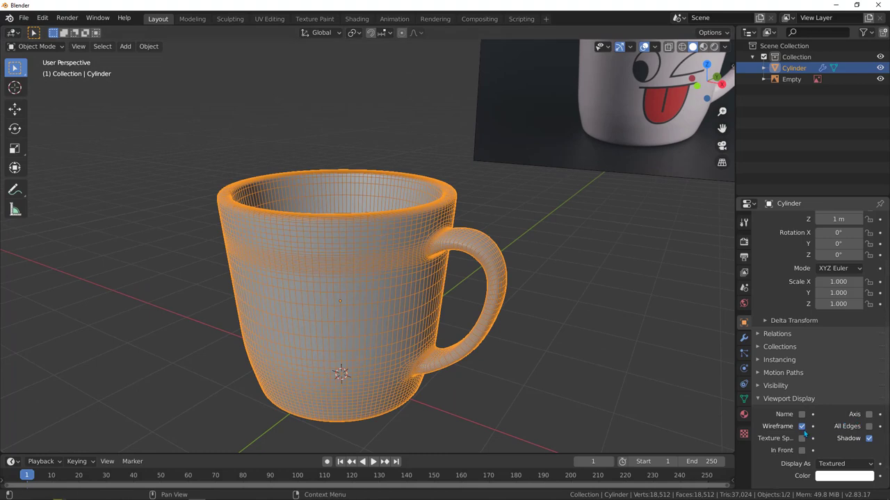
# Step: Hide the mug's wireframe and set the Subdivision modifier's viewport level to 1
pyautogui.click(802, 428)
pyautogui.click(744, 339)
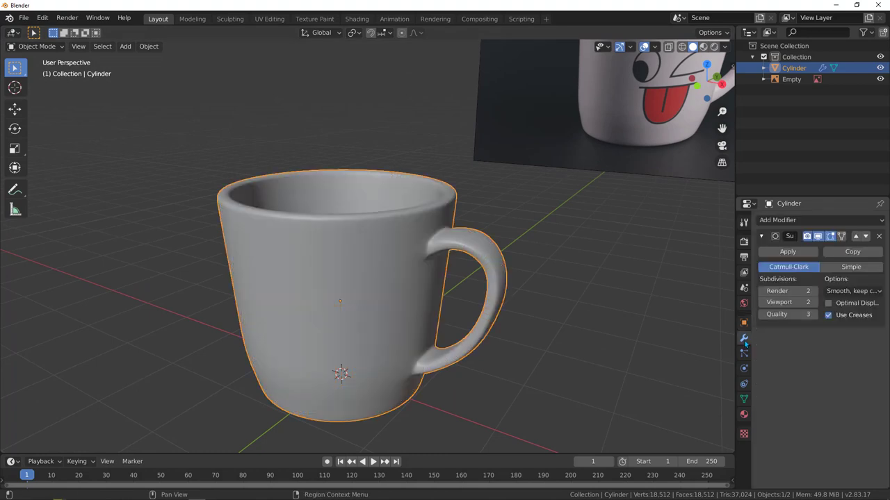
pyautogui.moveTo(428, 278); pyautogui.dragTo(427, 253, button='middle')
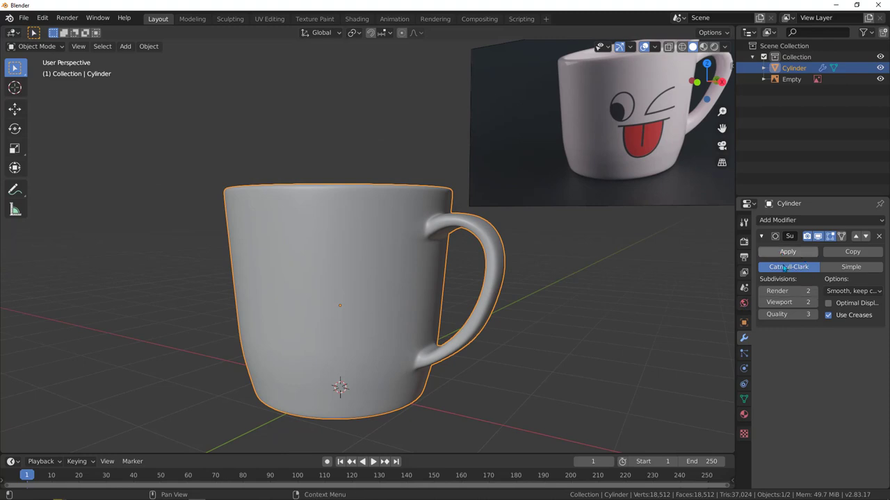
pyautogui.click(763, 302)
pyautogui.moveTo(431, 296)
pyautogui.mouseDown(button='middle')
pyautogui.moveTo(421, 301)
pyautogui.moveTo(431, 306)
pyautogui.moveTo(411, 346)
pyautogui.moveTo(390, 336)
pyautogui.moveTo(397, 314)
pyautogui.moveTo(425, 298)
pyautogui.mouseUp(button='middle')
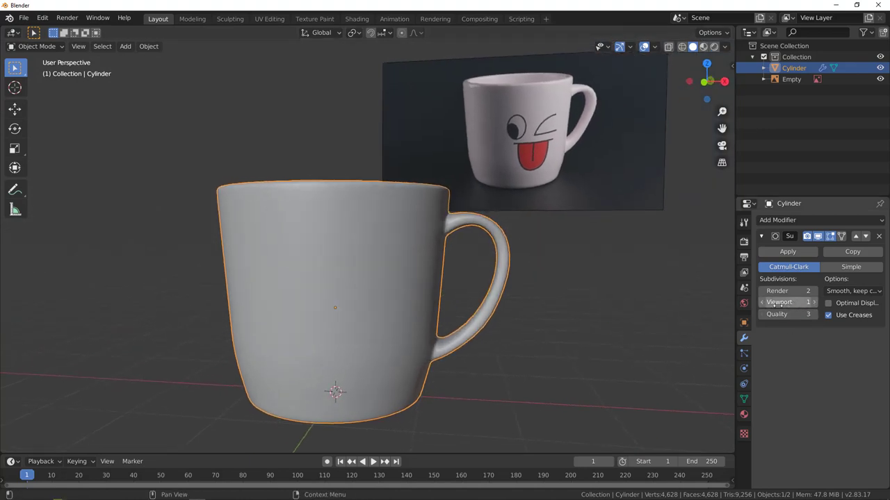
pyautogui.moveTo(503, 259); pyautogui.dragTo(504, 277, button='middle')
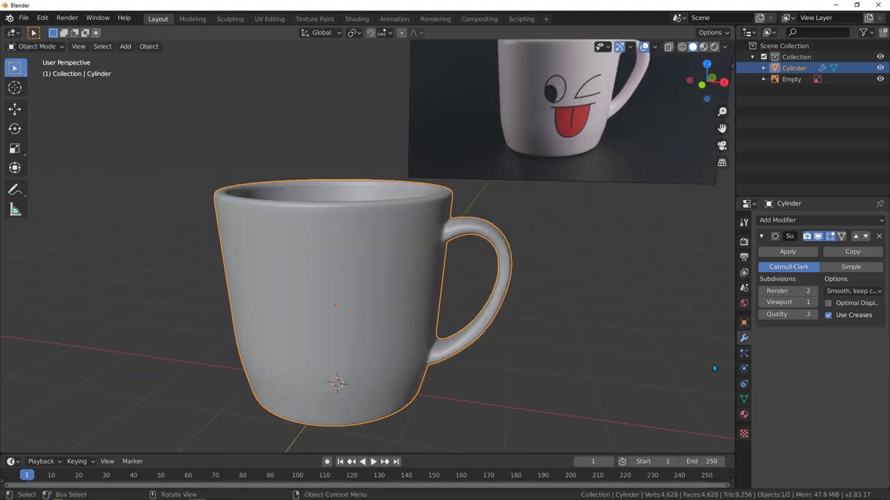
# Step: Examine the mug's mesh density by briefly showing its wireframe, and hide the wireframe again
pyautogui.click(744, 323)
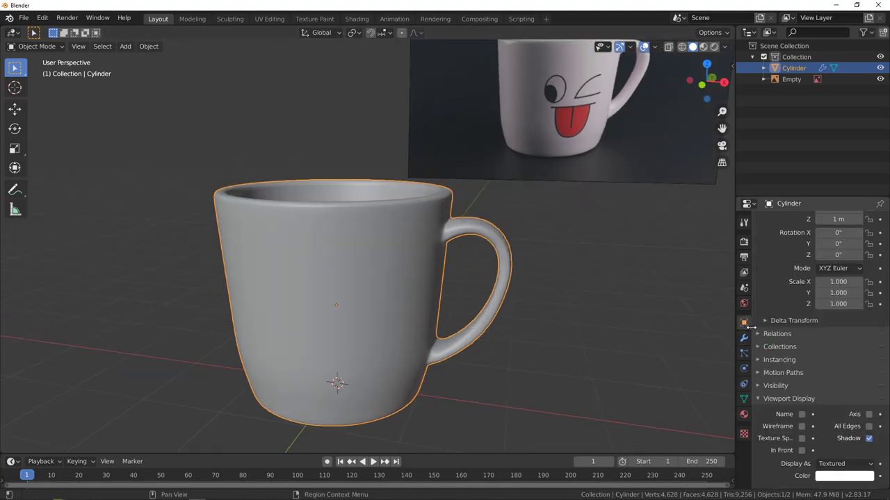
pyautogui.scroll(-1, 802, 414)
pyautogui.click(802, 404)
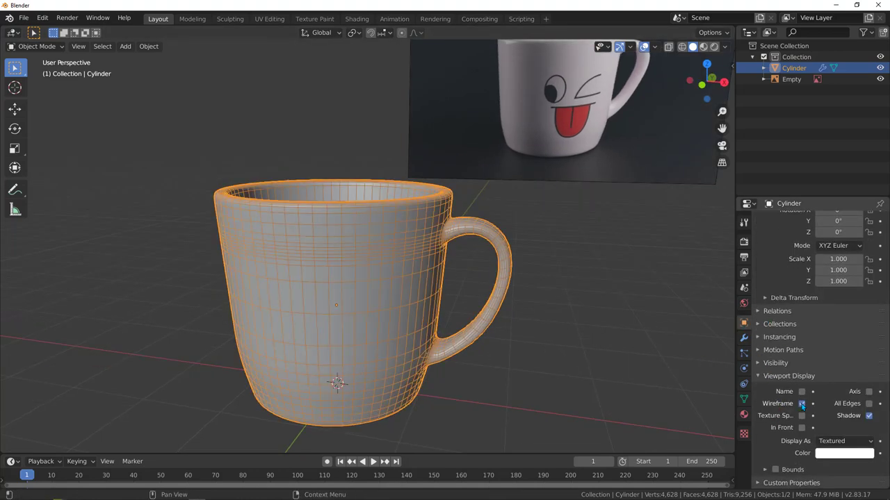
pyautogui.click(803, 403)
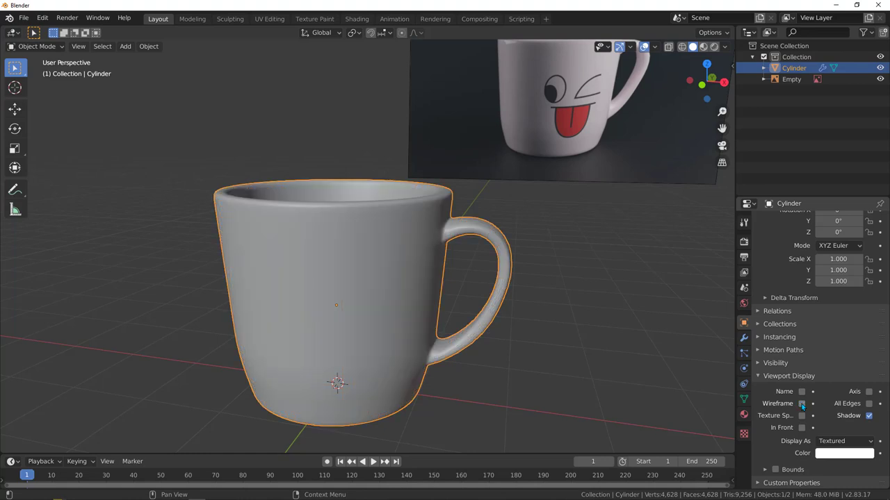
# Step: Apply the Subdivision modifier to the mug
pyautogui.click(744, 338)
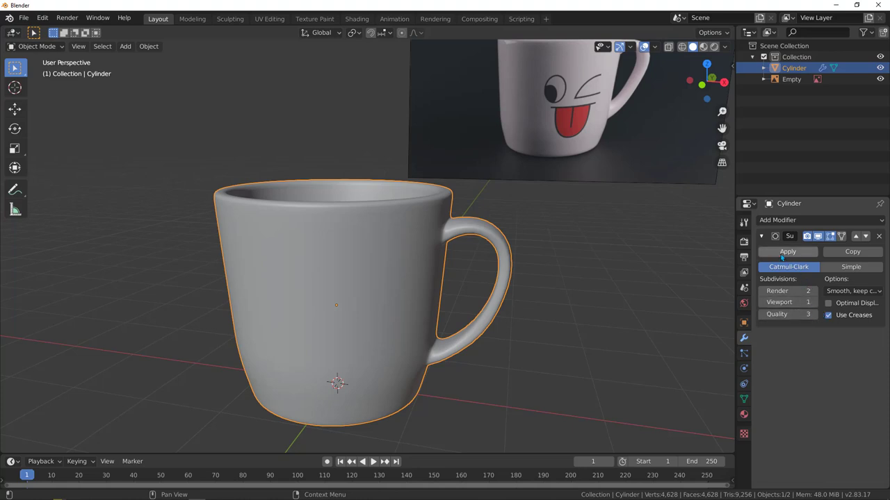
pyautogui.click(794, 254)
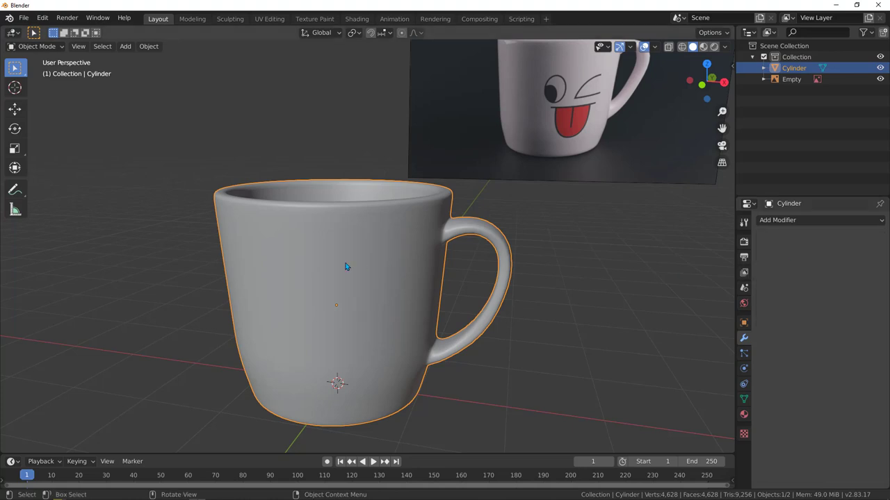
pyautogui.moveTo(345, 267); pyautogui.dragTo(353, 301, button='middle')
pyautogui.scroll(-3, 362, 268)
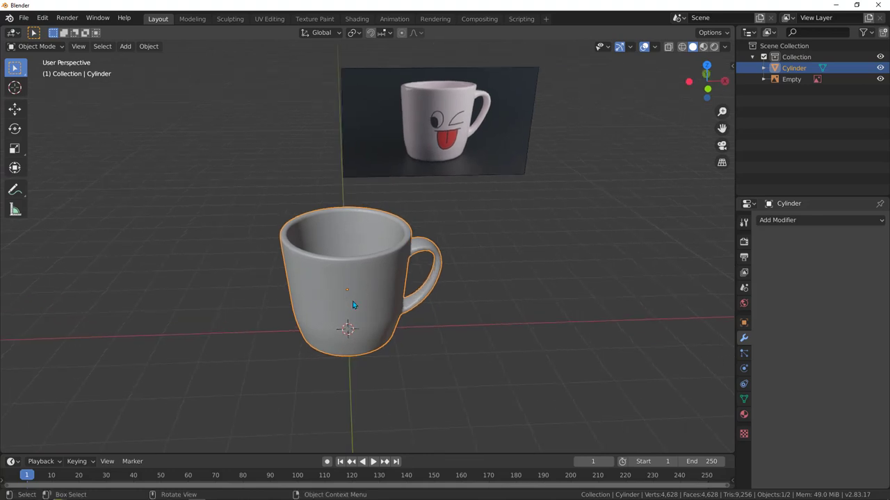
pyautogui.scroll(2, 419, 134)
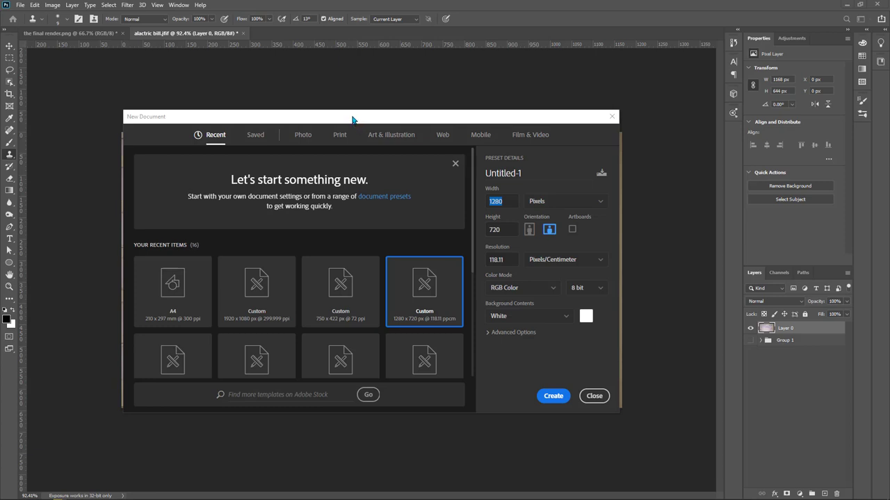
# Step: Switch to Photoshop, create a 1000 by 1000 pixel document, and unlock its background layer
pyautogui.moveTo(354, 116)
pyautogui.mouseDown()
pyautogui.moveTo(382, 103)
pyautogui.moveTo(397, 111)
pyautogui.moveTo(365, 128)
pyautogui.mouseUp()
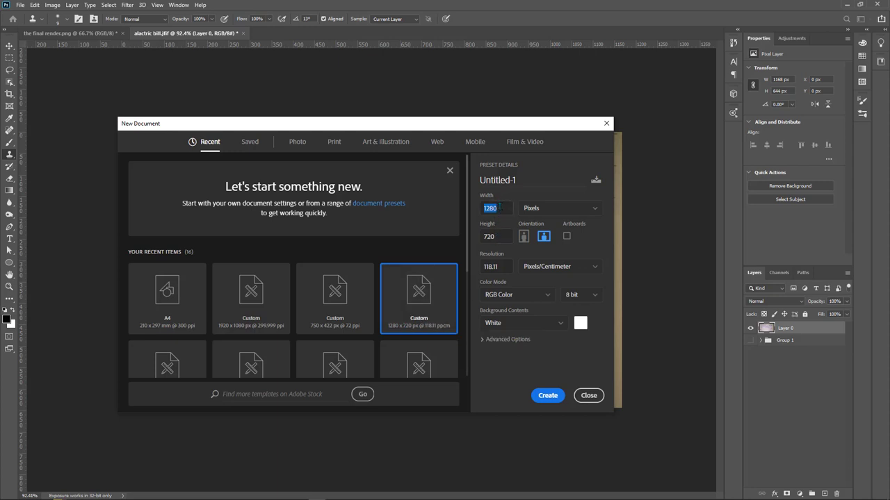
pyautogui.moveTo(502, 208); pyautogui.dragTo(476, 211)
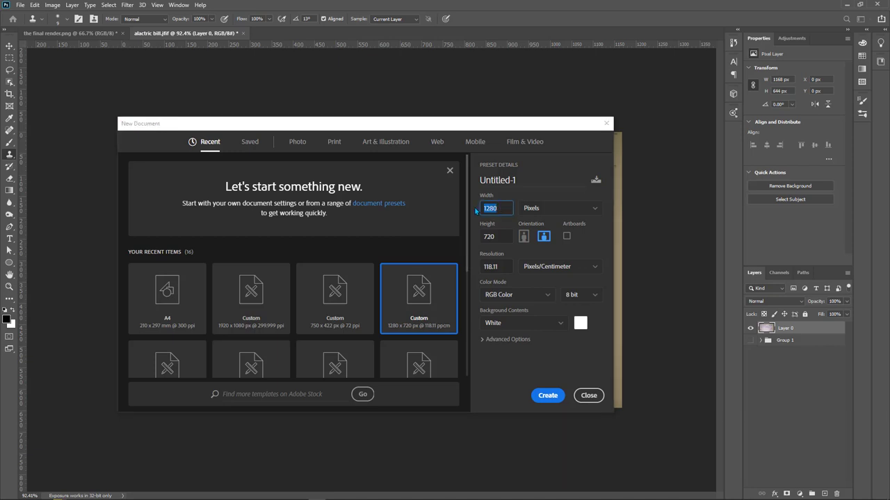
pyautogui.write('1000')
pyautogui.press('Tab')
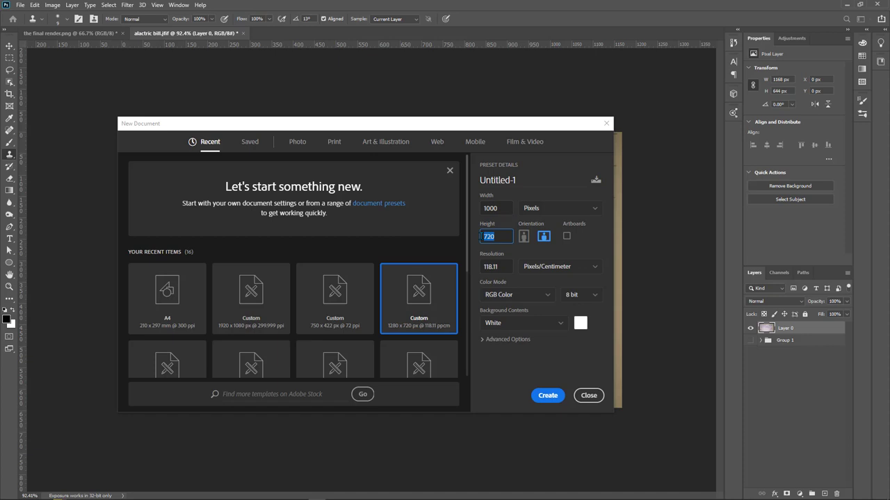
pyautogui.write('1000')
pyautogui.click(547, 396)
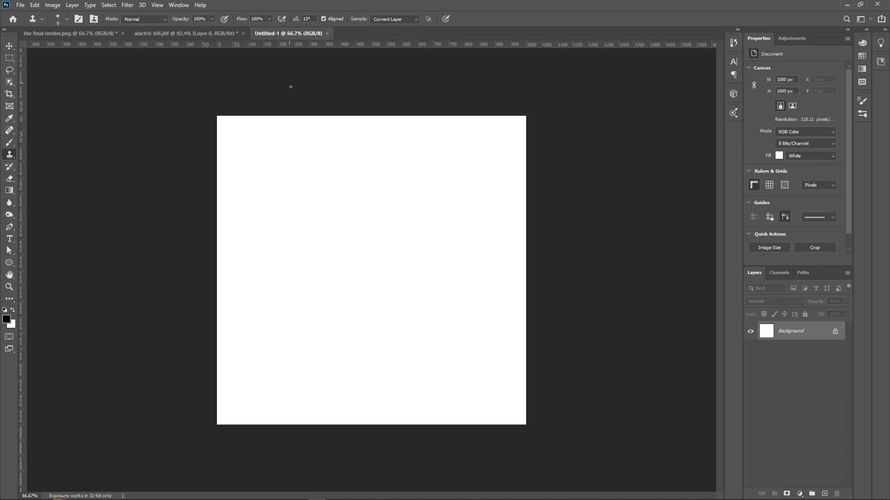
pyautogui.click(834, 333)
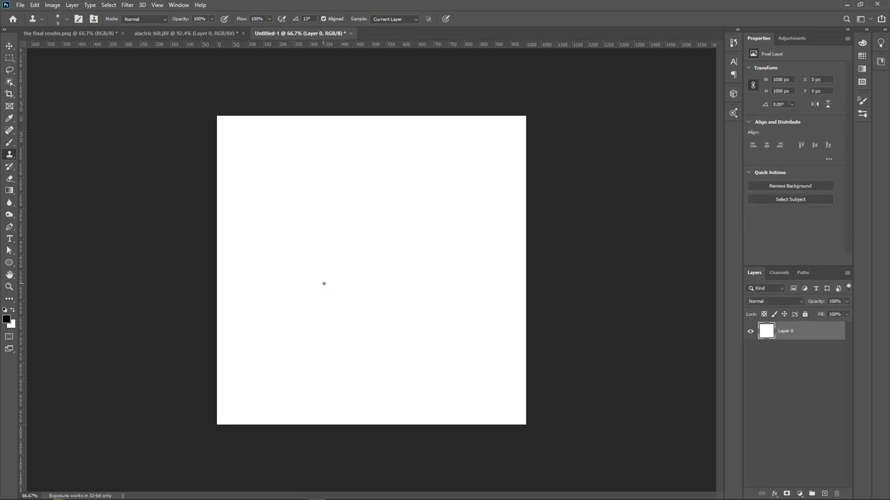
# Step: Draw an upright ellipse about 143 by 199 px in the canvas's upper-left area and remove its fill
pyautogui.click(9, 262)
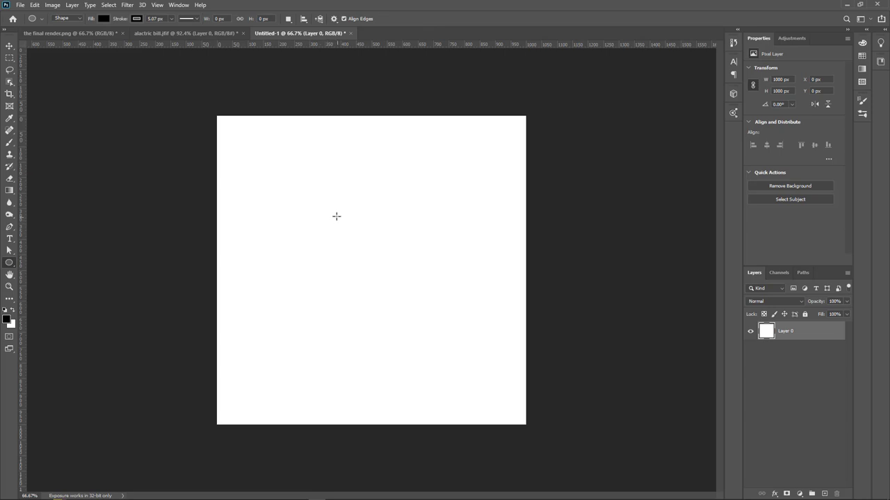
pyautogui.moveTo(326, 202); pyautogui.dragTo(289, 262)
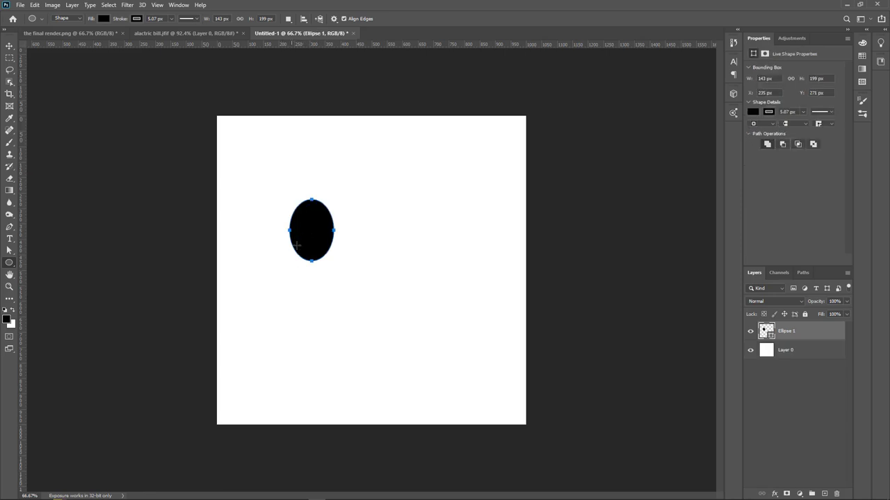
pyautogui.click(105, 19)
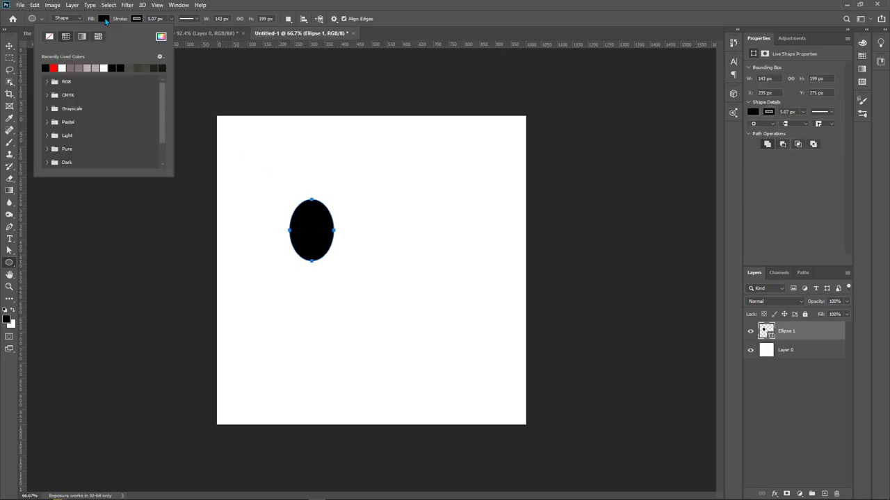
pyautogui.click(49, 36)
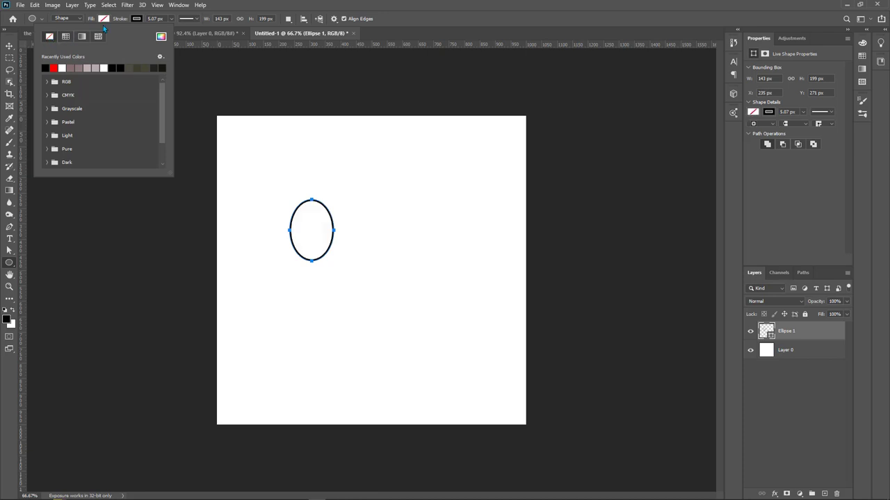
pyautogui.click(132, 18)
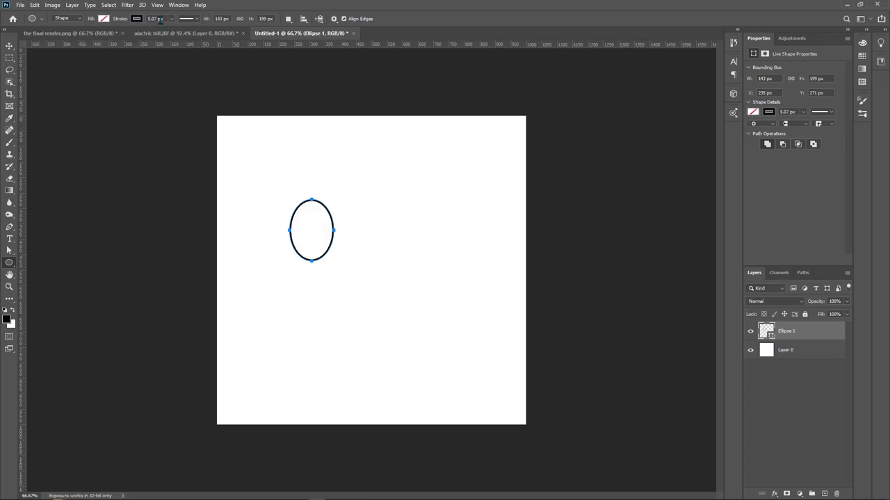
# Step: Set the ellipse's stroke width to 8 px
pyautogui.moveTo(164, 19); pyautogui.dragTo(146, 19)
pyautogui.press('BackSpace')
pyautogui.write('8')
pyautogui.press('Return')
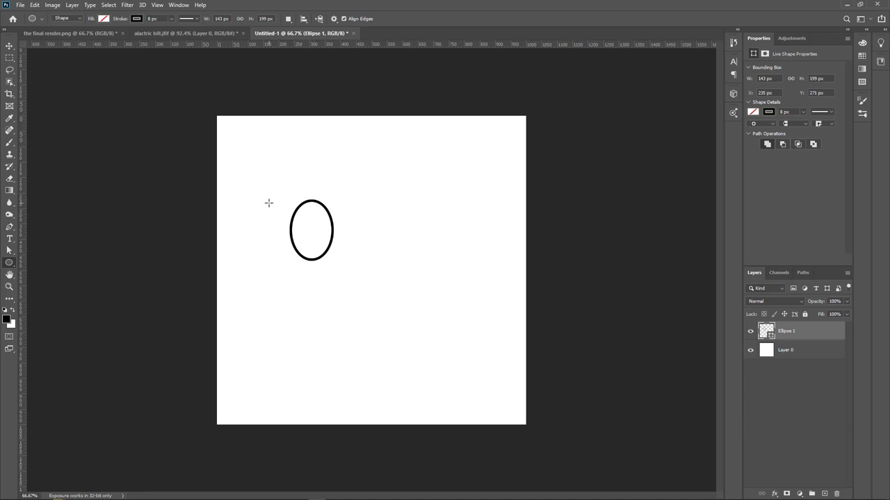
# Step: Set the ellipse's stroke width to 10 px
pyautogui.click(147, 18)
pyautogui.write('10')
pyautogui.press('Return')
# Step: Draw a smaller ellipse about 99 by 146 px over the first one's lower-left part, with black fill and no stroke
pyautogui.moveTo(317, 221); pyautogui.dragTo(287, 262)
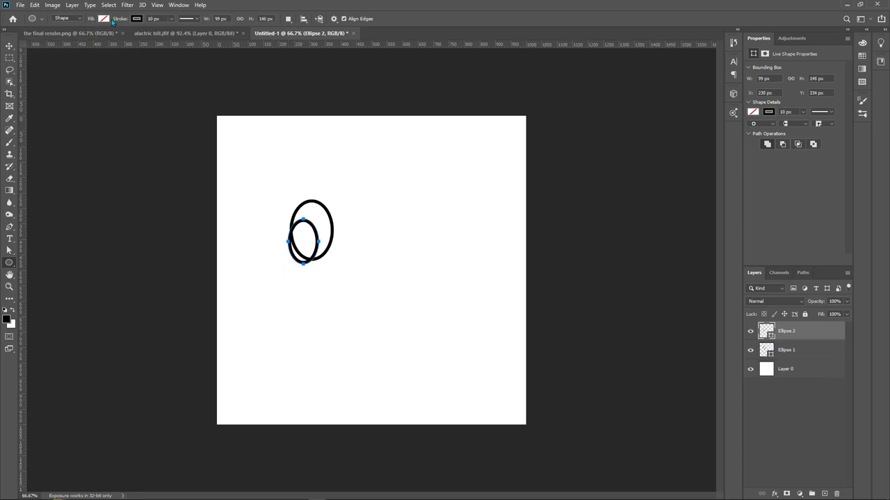
pyautogui.click(137, 19)
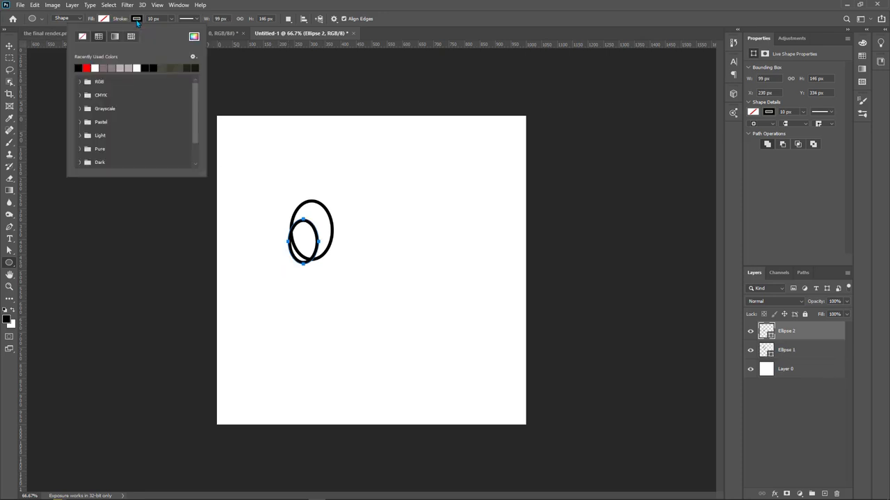
pyautogui.click(83, 37)
pyautogui.click(104, 18)
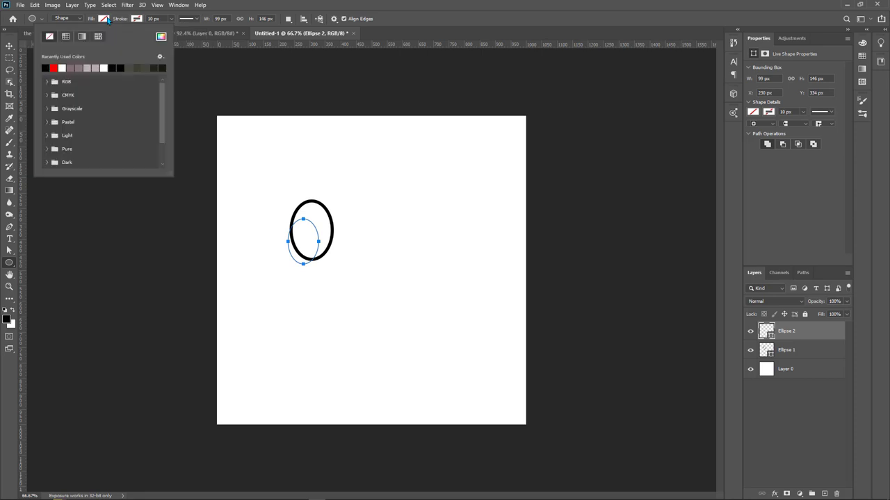
pyautogui.click(45, 67)
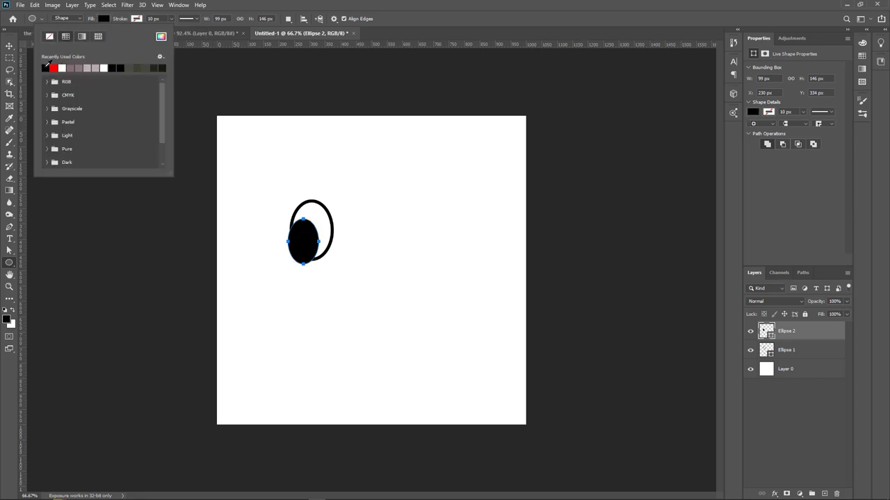
pyautogui.click(399, 22)
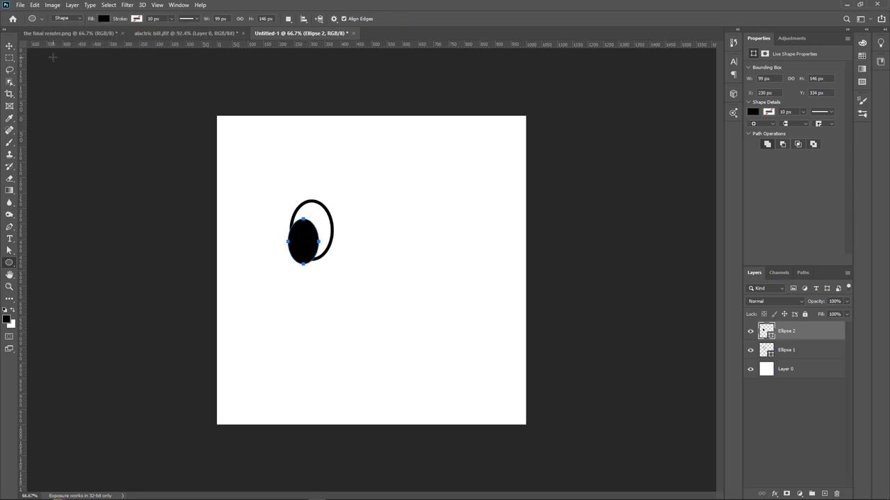
# Step: Rasterize the layer of the small black ellipse that forms the pupil
pyautogui.click(10, 48)
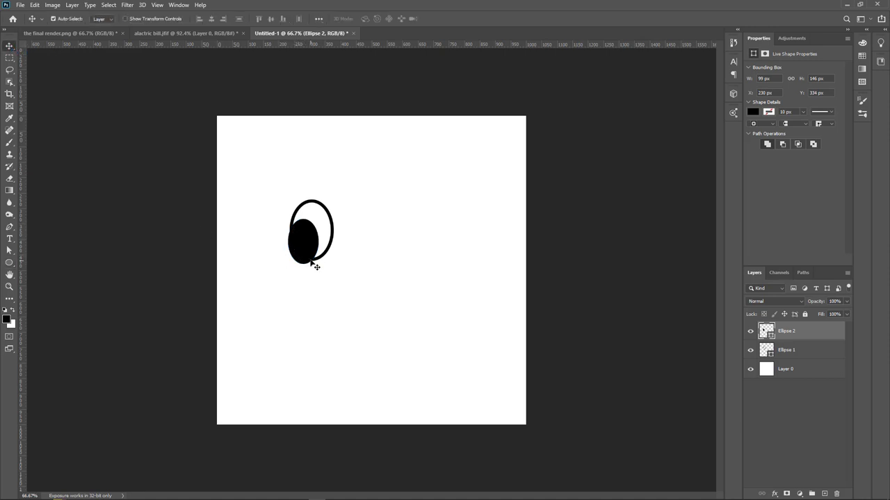
pyautogui.keyDown('alt'); pyautogui.scroll(1, 295, 242); pyautogui.keyUp('alt')
pyautogui.keyDown('alt'); pyautogui.scroll(3, 296, 242); pyautogui.keyUp('alt')
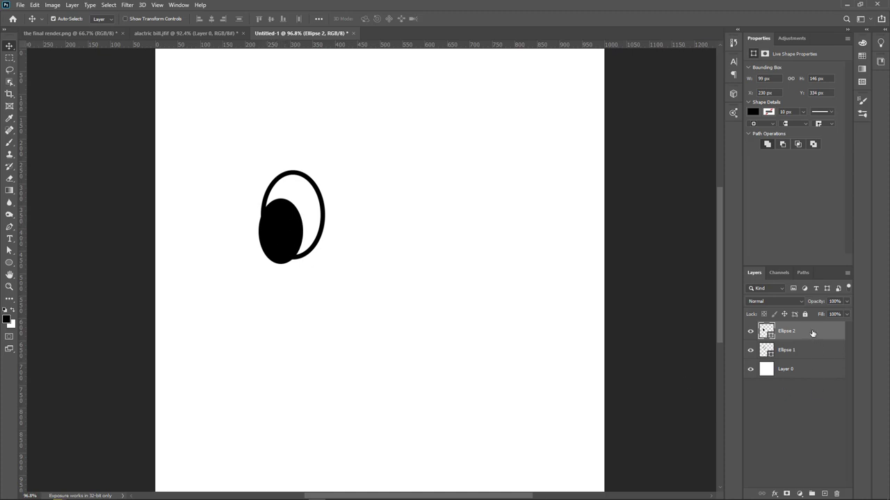
pyautogui.rightClick(811, 333)
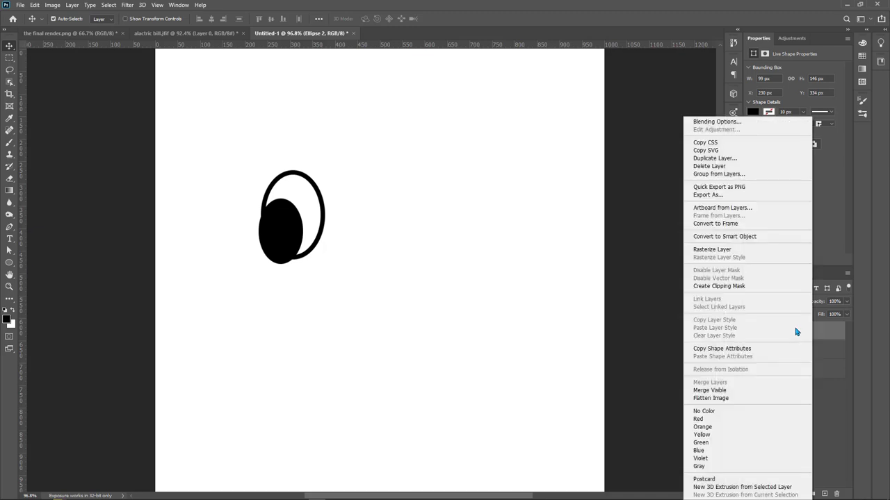
pyautogui.click(723, 255)
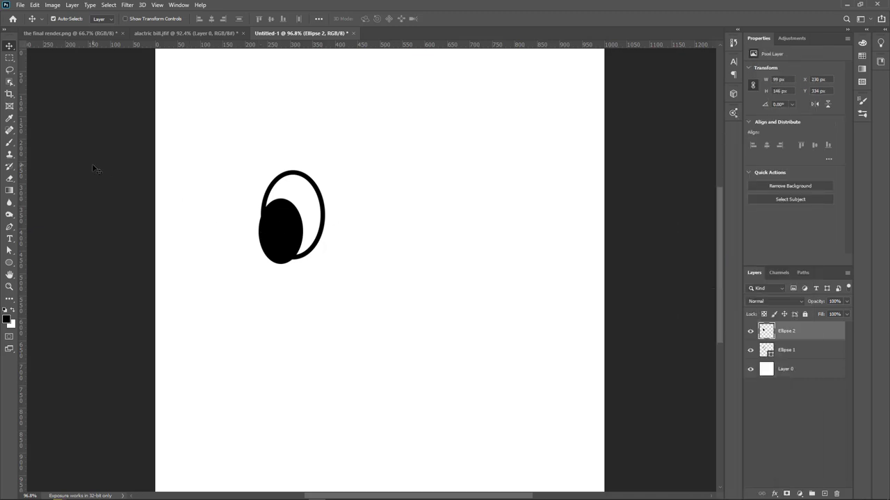
# Step: Erase the parts of the black pupil that stick out past the eye outline's lower-left edge
pyautogui.press('e')
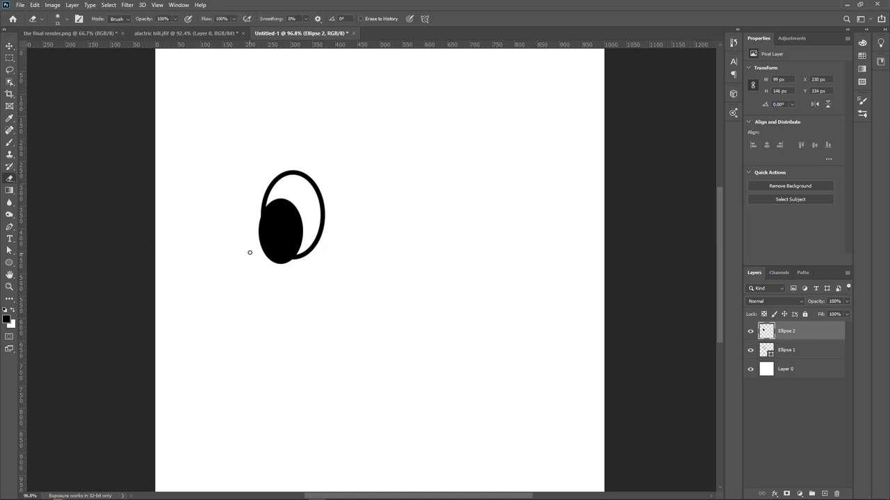
pyautogui.moveTo(247, 276)
pyautogui.keyDown('alt'); pyautogui.mouseDown(button='right')
pyautogui.moveTo(256, 287)
pyautogui.moveTo(252, 278)
pyautogui.moveTo(252, 324)
pyautogui.mouseUp(button='right'); pyautogui.keyUp('alt')
pyautogui.keyDown('alt'); pyautogui.moveTo(240, 262); pyautogui.dragTo(244, 391, button='right'); pyautogui.keyUp('alt')
pyautogui.moveTo(275, 266)
pyautogui.mouseDown()
pyautogui.moveTo(256, 246)
pyautogui.moveTo(250, 216)
pyautogui.mouseUp()
pyautogui.keyDown('alt'); pyautogui.scroll(4, 250, 216); pyautogui.keyUp('alt')
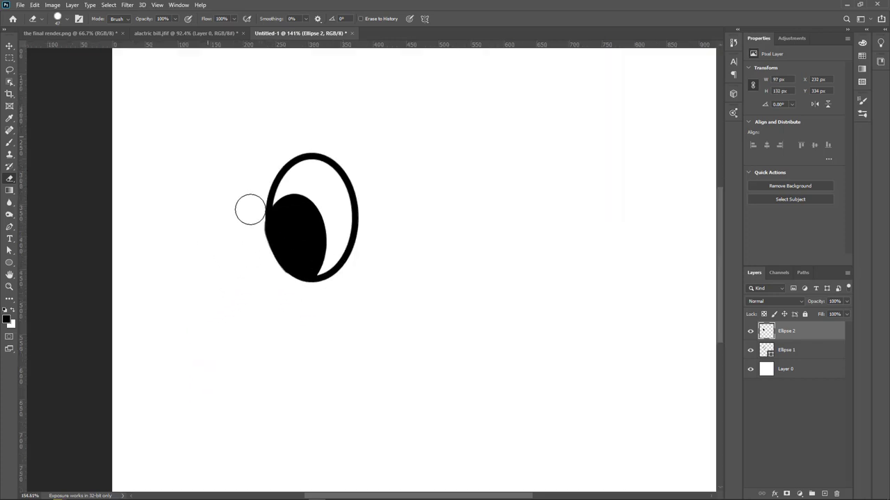
pyautogui.keyDown('alt'); pyautogui.moveTo(253, 220); pyautogui.dragTo(253, 222, button='right'); pyautogui.keyUp('alt')
pyautogui.moveTo(253, 222)
pyautogui.mouseDown()
pyautogui.moveTo(266, 215)
pyautogui.moveTo(287, 288)
pyautogui.mouseUp()
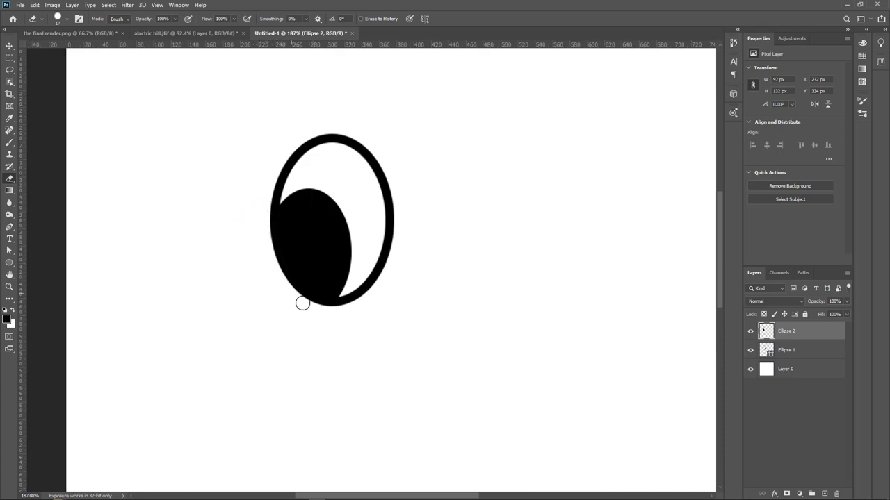
# Step: Try to erase more of the pupil along the inside of the eye outline's lower-left edge
pyautogui.keyDown('alt'); pyautogui.scroll(-2, 275, 287); pyautogui.keyUp('alt')
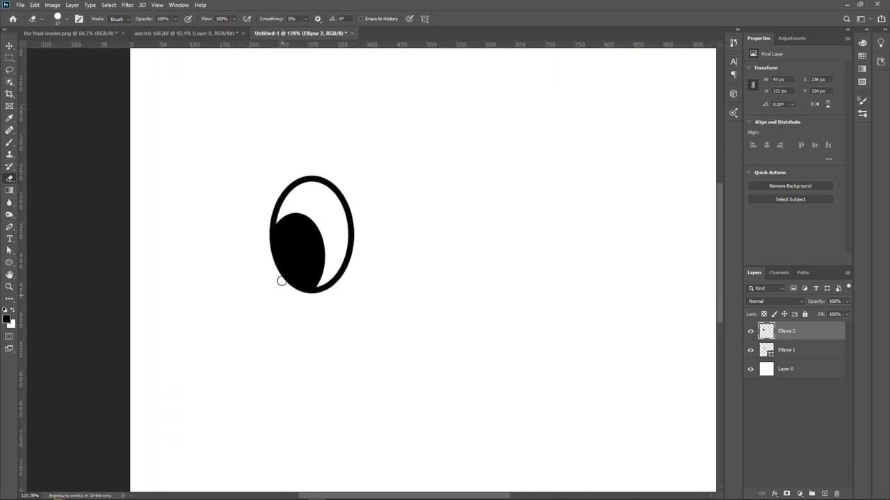
pyautogui.keyDown('alt'); pyautogui.scroll(2, 274, 288); pyautogui.keyUp('alt')
pyautogui.moveTo(291, 295); pyautogui.dragTo(281, 263)
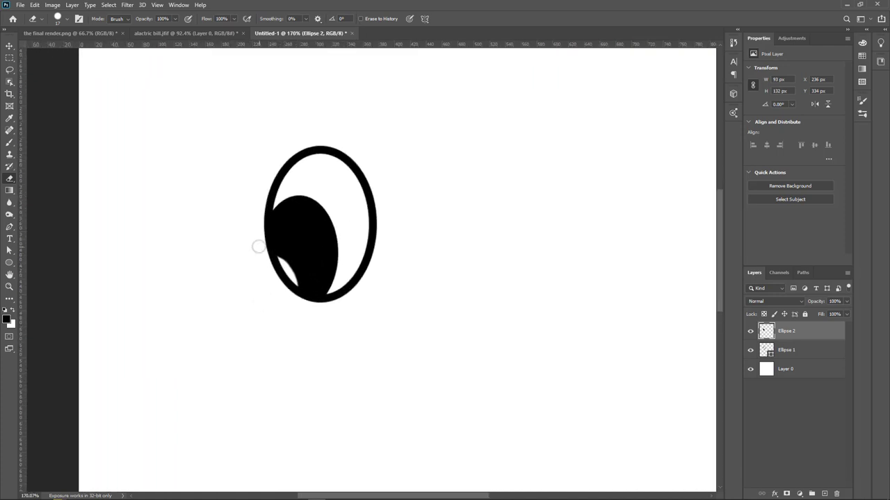
pyautogui.keyDown('alt'); pyautogui.scroll(-5, 248, 260); pyautogui.keyUp('alt')
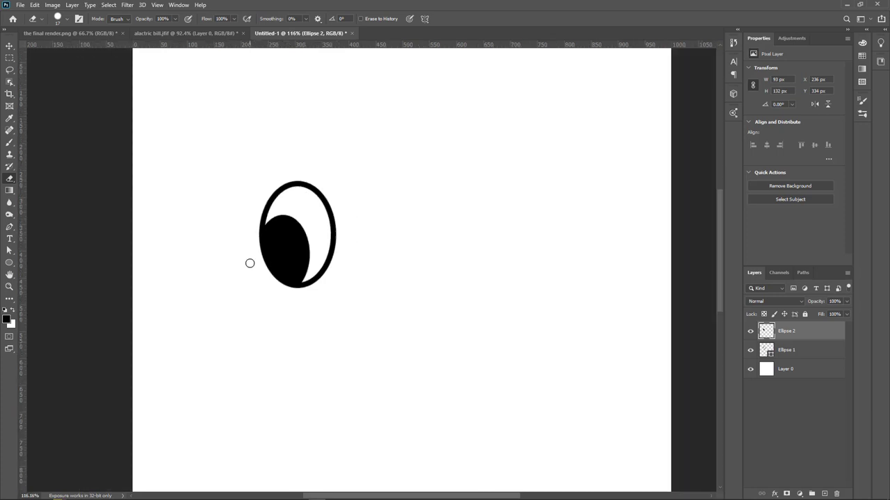
pyautogui.keyDown('alt'); pyautogui.scroll(1, 407, 227); pyautogui.keyUp('alt')
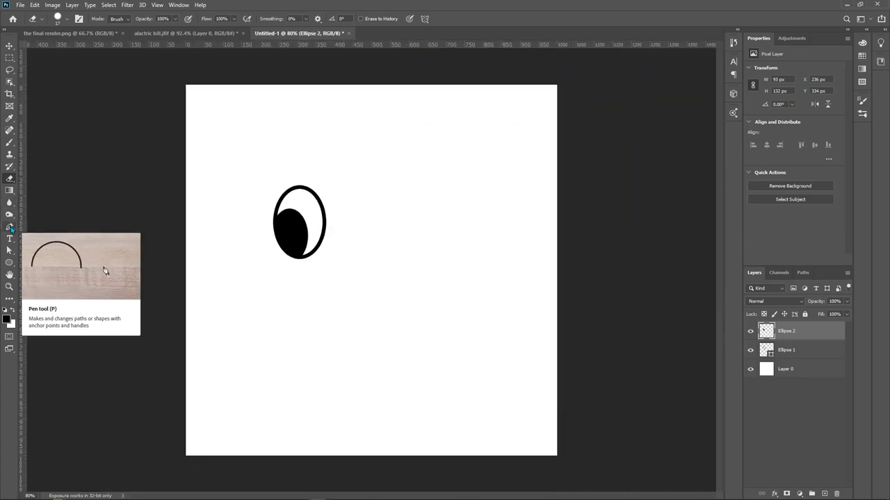
# Step: Draw a winking eye beside the first one with the Pen tool: a horizontal line and a rising curve, about 157 by 137 px
pyautogui.click(10, 228)
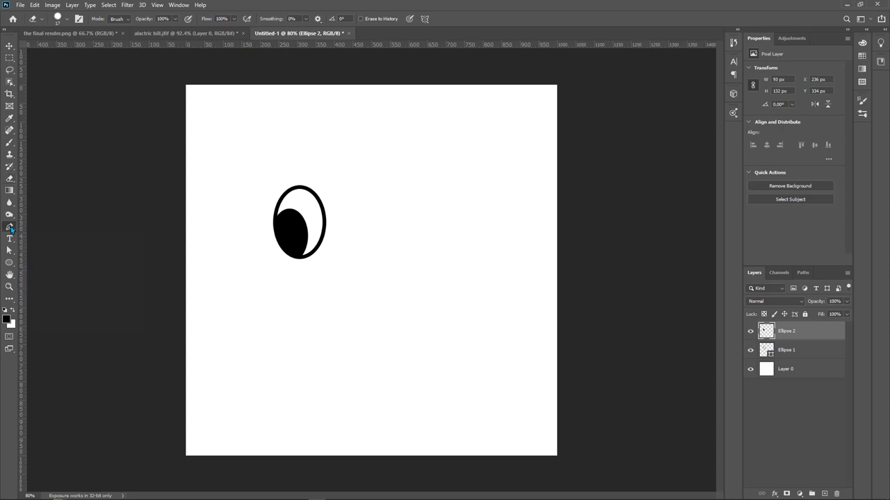
pyautogui.click(413, 248)
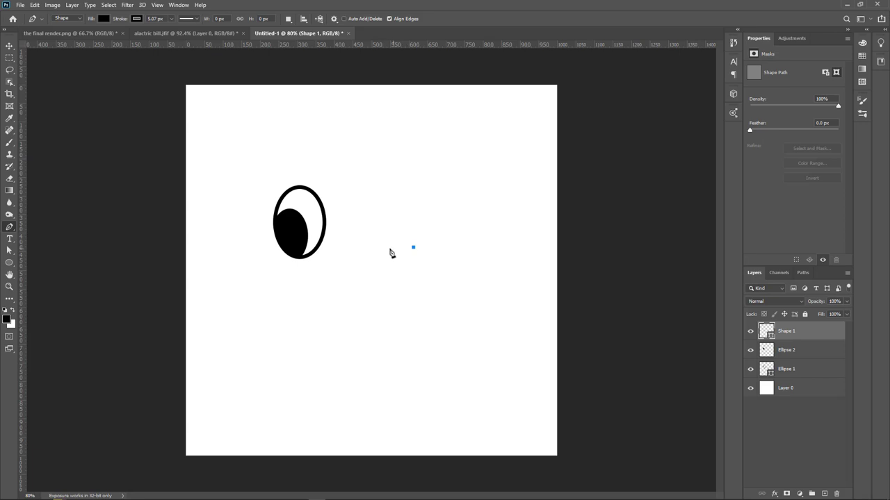
pyautogui.click(355, 248)
pyautogui.moveTo(410, 197); pyautogui.dragTo(456, 194)
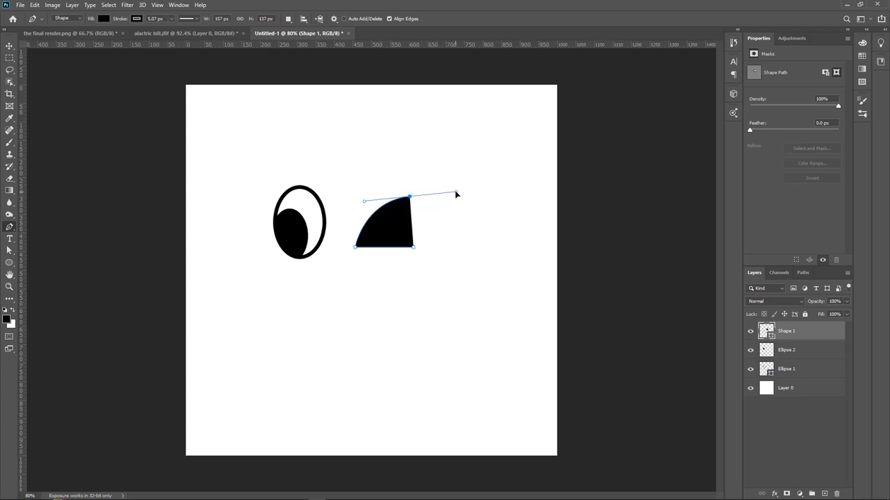
# Step: Remove the winking eye shape's fill and set its stroke width to 10 px
pyautogui.click(103, 18)
pyautogui.click(48, 39)
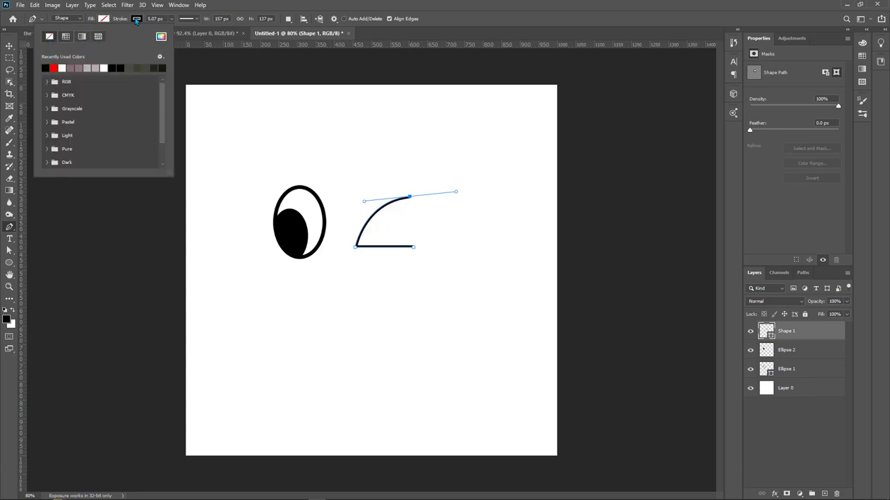
pyautogui.click(254, 9)
pyautogui.click(157, 19)
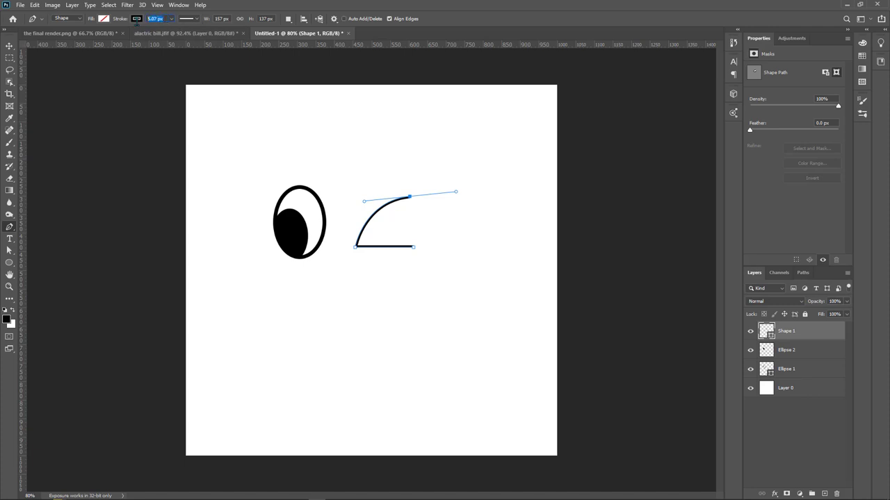
pyautogui.press('Return')
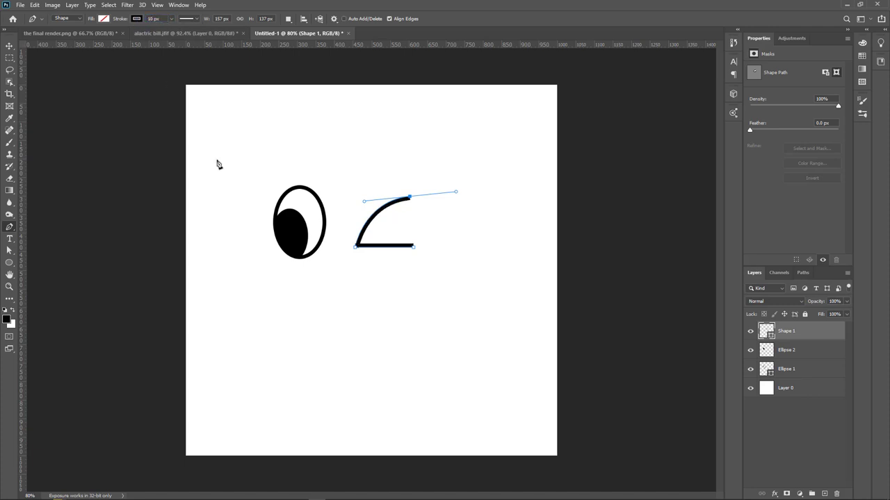
# Step: Move the winking eye slightly down and closer to the open eye
pyautogui.click(10, 47)
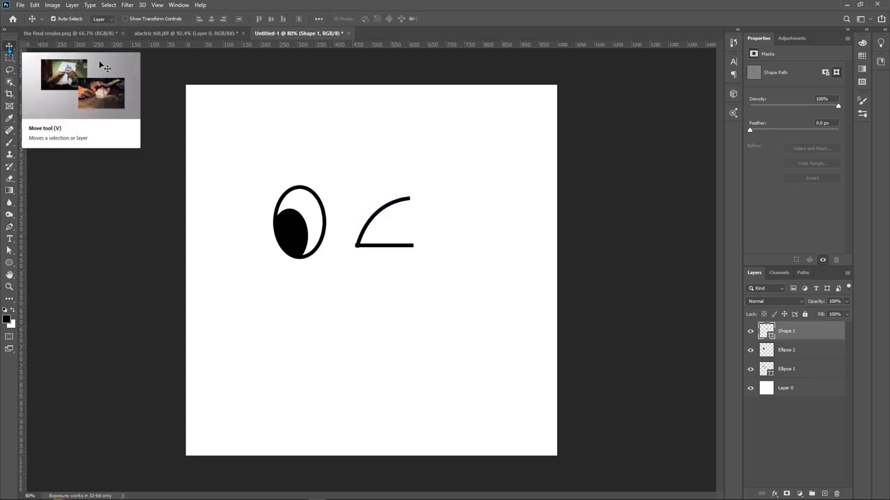
pyautogui.moveTo(358, 249); pyautogui.dragTo(358, 251)
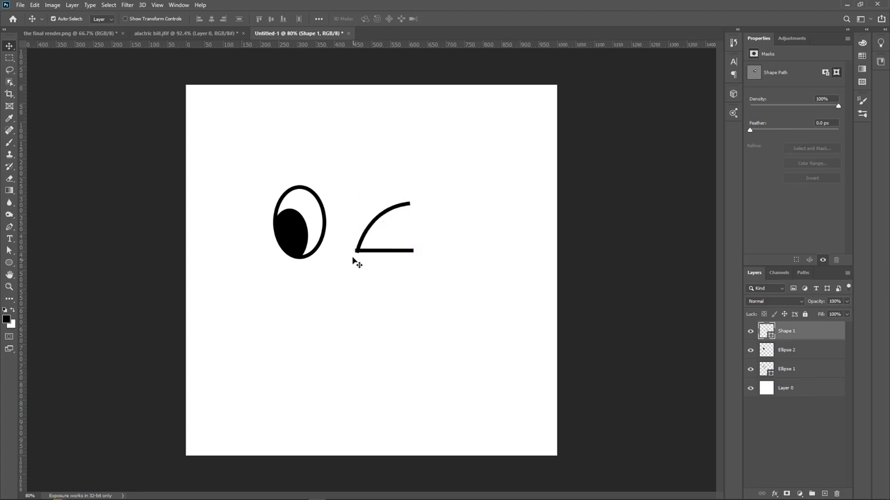
pyautogui.moveTo(360, 253); pyautogui.dragTo(344, 248)
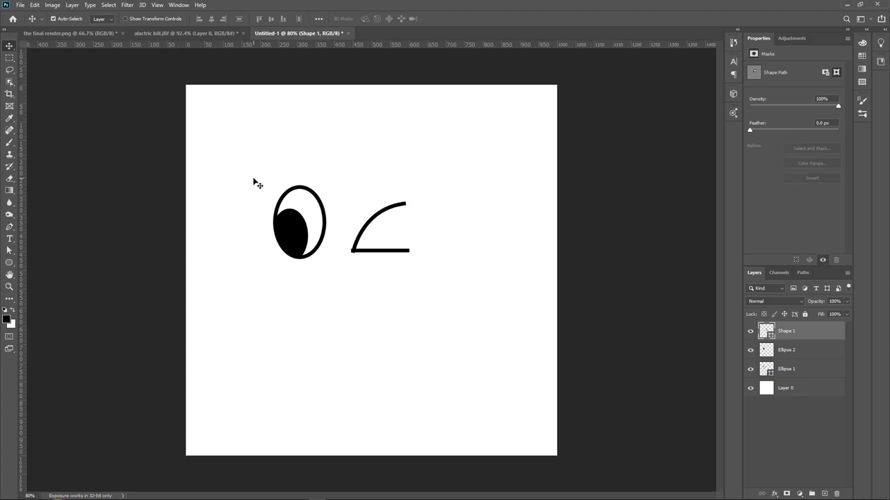
# Step: Lock the white background layer, Layer 0
pyautogui.click(442, 150)
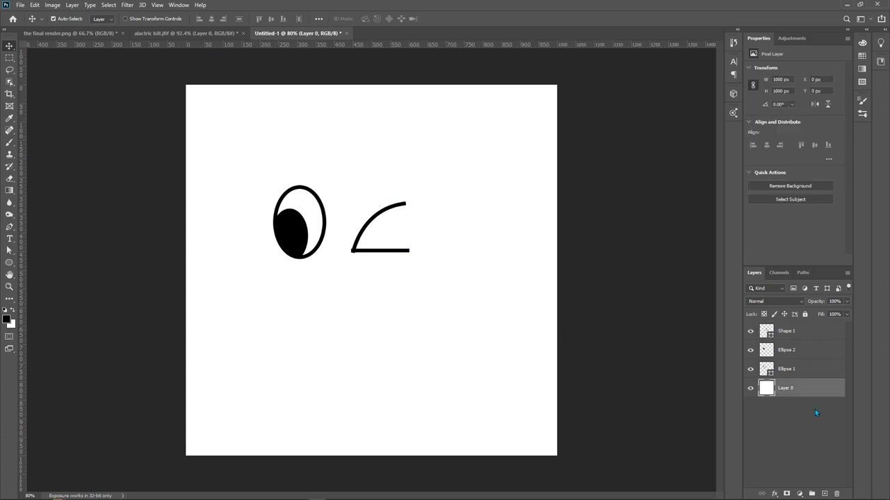
pyautogui.click(805, 315)
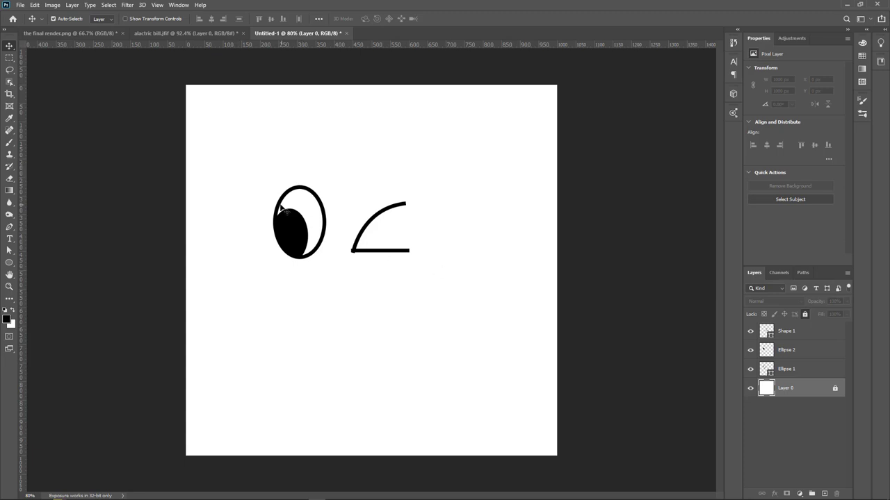
# Step: Select both eyes' layers together and move them to the right, nearer the canvas's horizontal centre
pyautogui.click(297, 151)
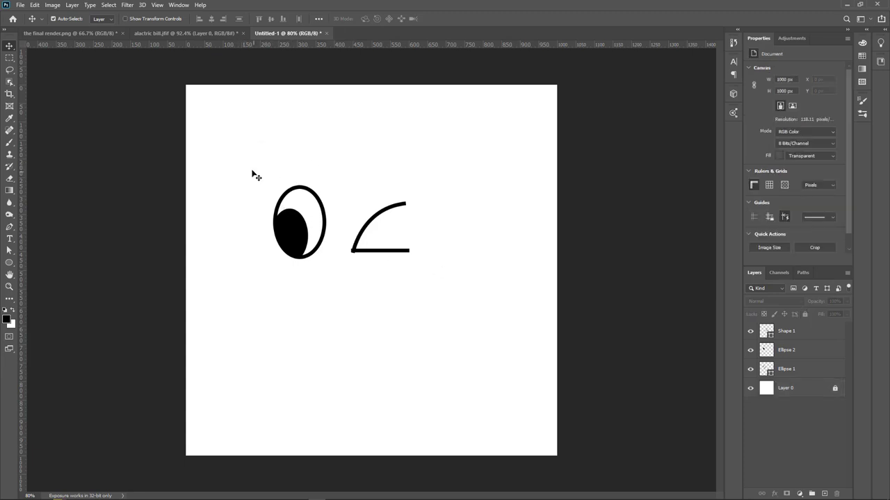
pyautogui.moveTo(235, 151); pyautogui.dragTo(441, 279)
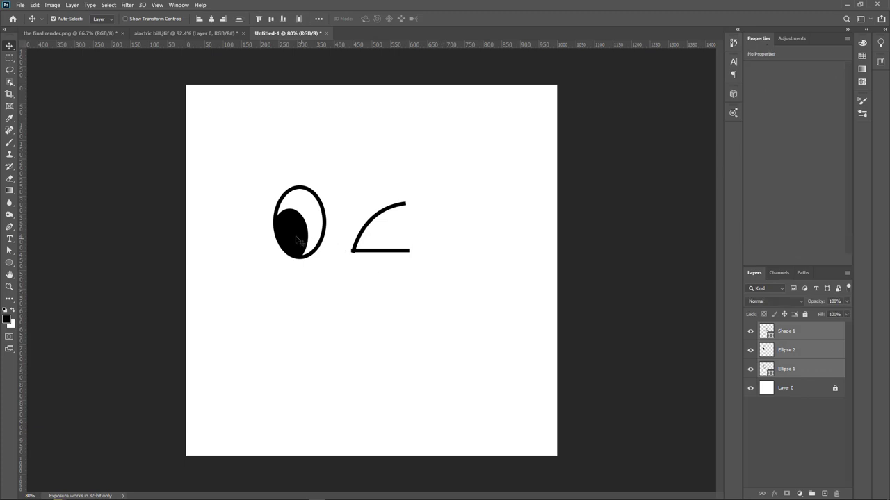
pyautogui.moveTo(293, 240); pyautogui.dragTo(319, 240)
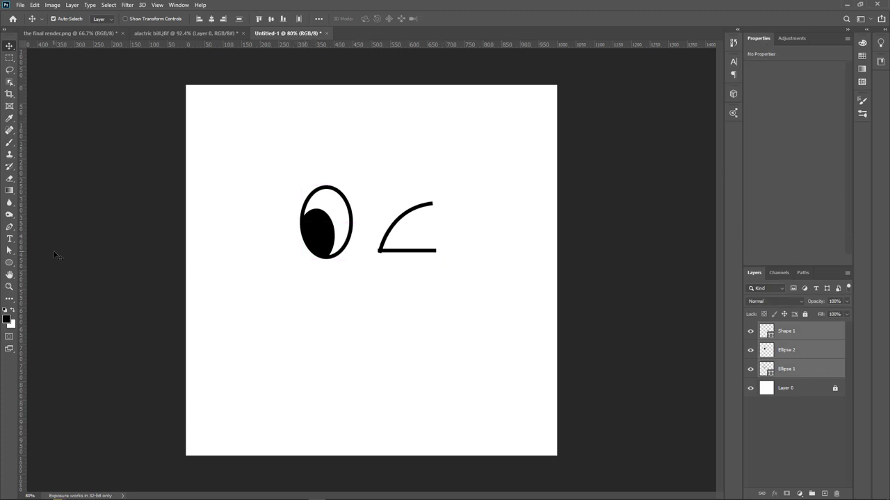
# Step: Draw a nearly horizontal mouth line about 419 px long below both eyes with the Pen tool
pyautogui.click(10, 226)
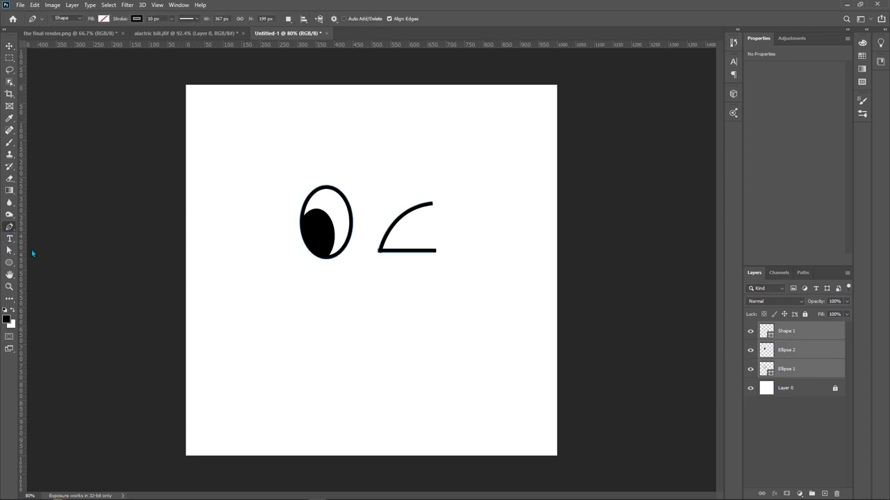
pyautogui.click(299, 271)
pyautogui.click(454, 273)
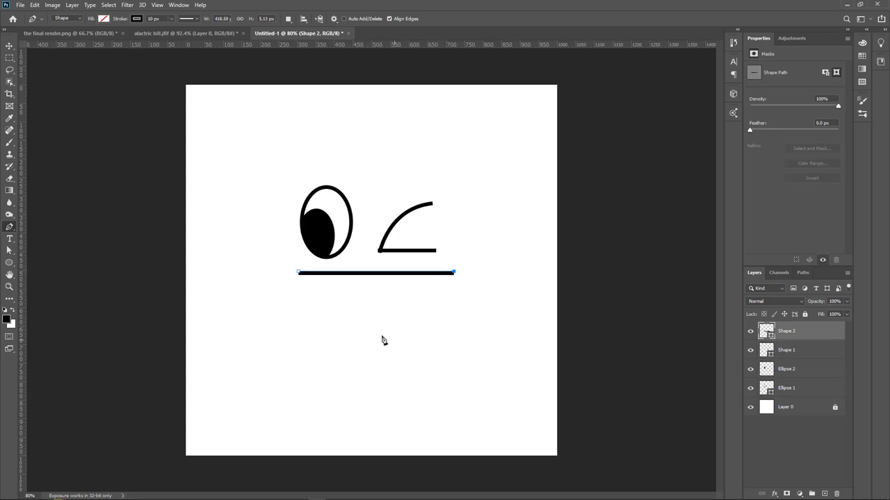
# Step: Draw a U-shaped tongue about 238 by 276 px hanging from the mouth line, aligned to a new vertical guide at the canvas's centre
pyautogui.click(328, 274)
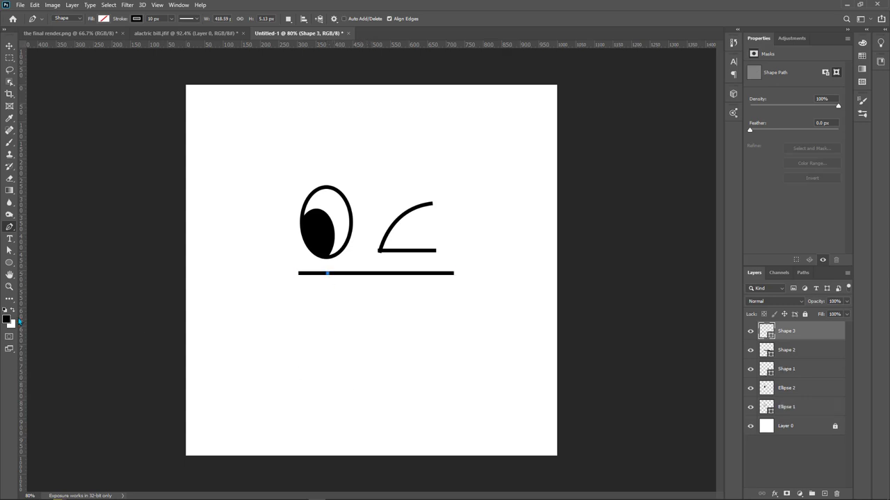
pyautogui.moveTo(27, 319); pyautogui.dragTo(370, 345)
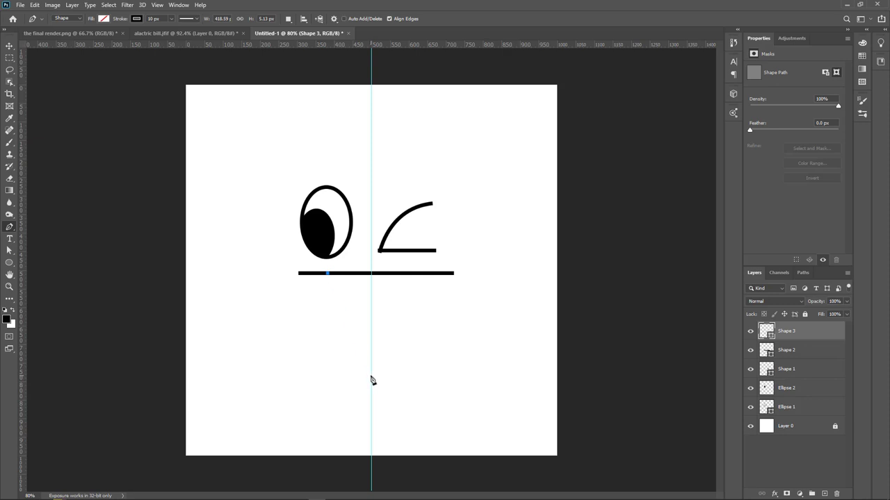
pyautogui.moveTo(371, 376); pyautogui.dragTo(424, 376)
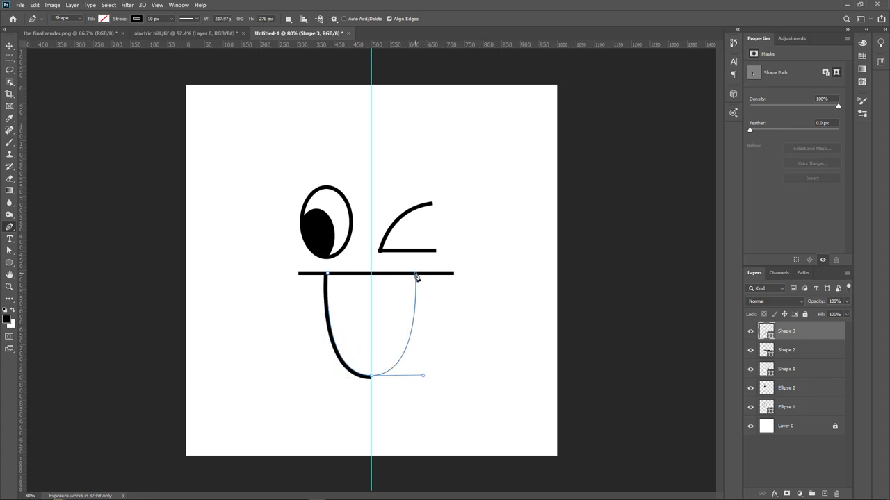
pyautogui.moveTo(415, 273); pyautogui.dragTo(415, 265)
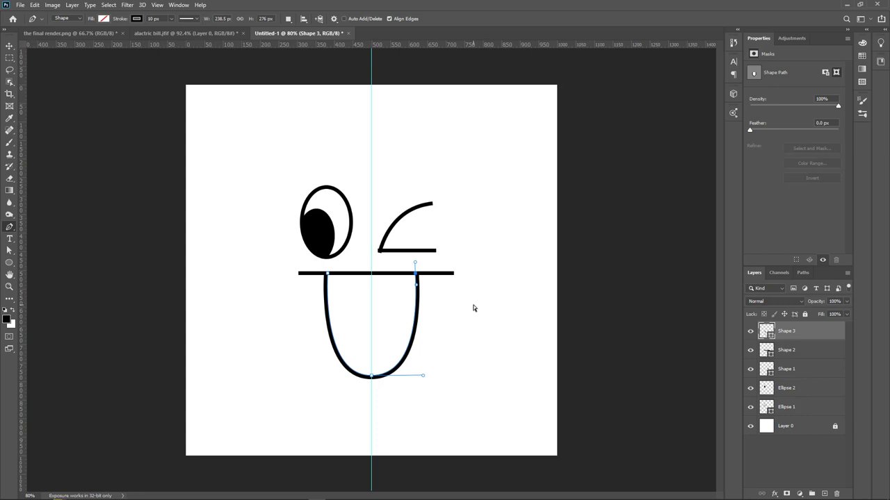
# Step: Draw a vertical line down the tongue's middle from the mouth line and centre it on the guide
pyautogui.click(372, 274)
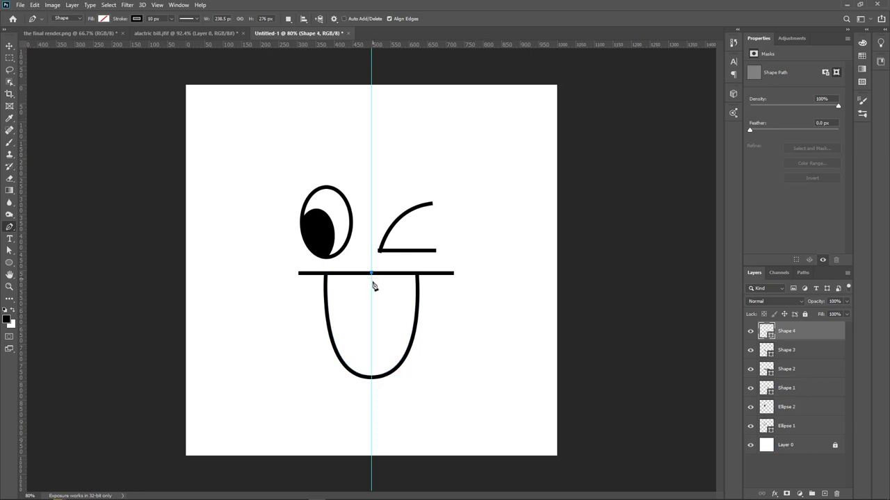
pyautogui.click(371, 340)
pyautogui.click(10, 46)
pyautogui.keyDown('alt'); pyautogui.scroll(3, 361, 302); pyautogui.keyUp('alt')
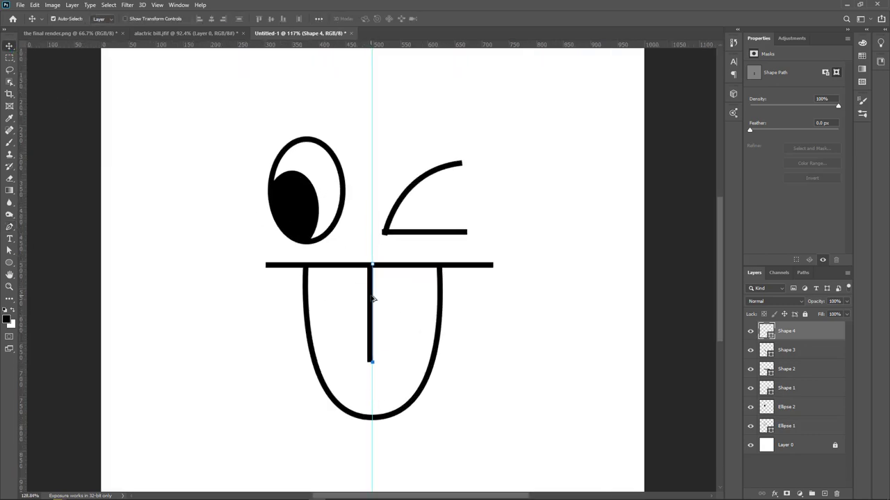
pyautogui.moveTo(373, 295)
pyautogui.mouseDown()
pyautogui.moveTo(376, 306)
pyautogui.moveTo(374, 299)
pyautogui.mouseUp()
# Step: Load the tongue shape's area as a selection and create a new layer for its fill
pyautogui.keyDown('alt'); pyautogui.scroll(-3, 362, 332); pyautogui.keyUp('alt')
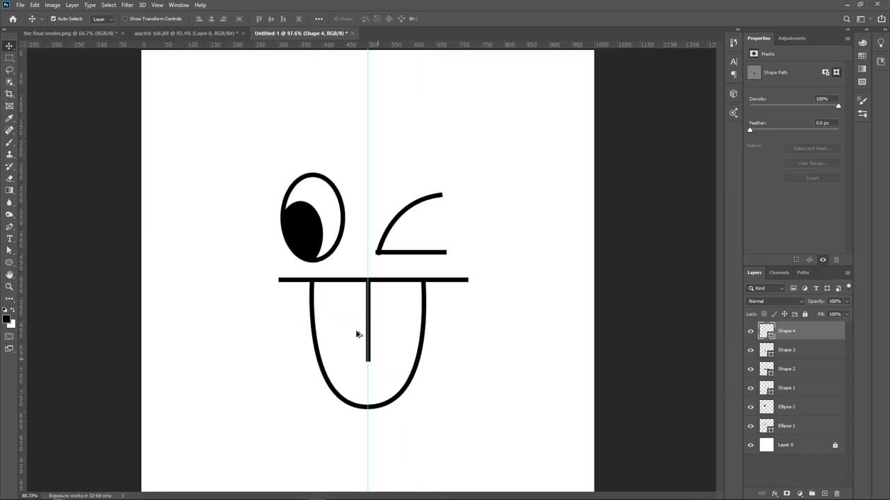
pyautogui.click(326, 331)
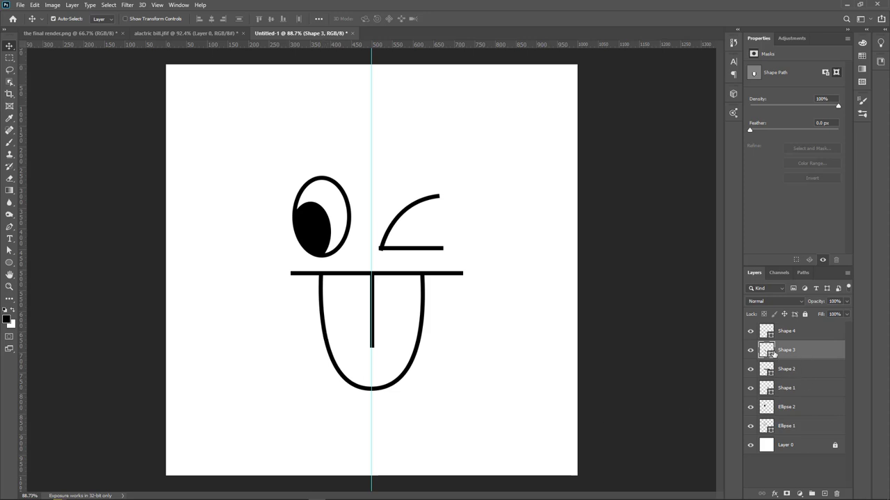
pyautogui.press('ctrl')
pyautogui.keyDown('ctrl'); pyautogui.click(768, 351); pyautogui.keyUp('ctrl')
pyautogui.click(825, 494)
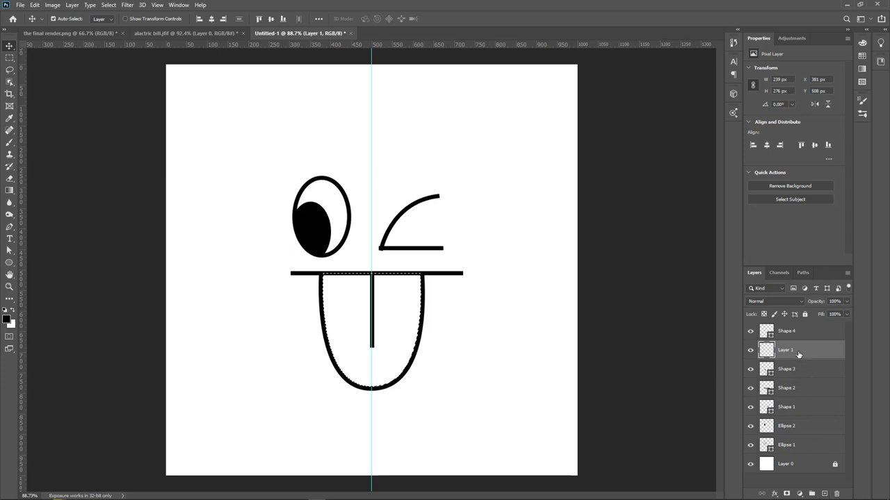
# Step: Move the new layer below the tongue outline layer, Shape 3, and rename it Red
pyautogui.moveTo(798, 351); pyautogui.dragTo(790, 371)
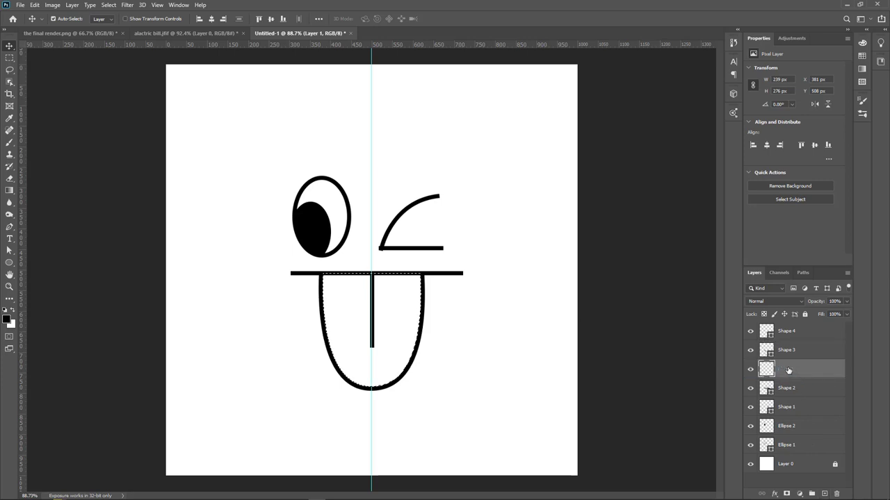
pyautogui.doubleClick(786, 369)
pyautogui.write('Red')
pyautogui.press('Return')
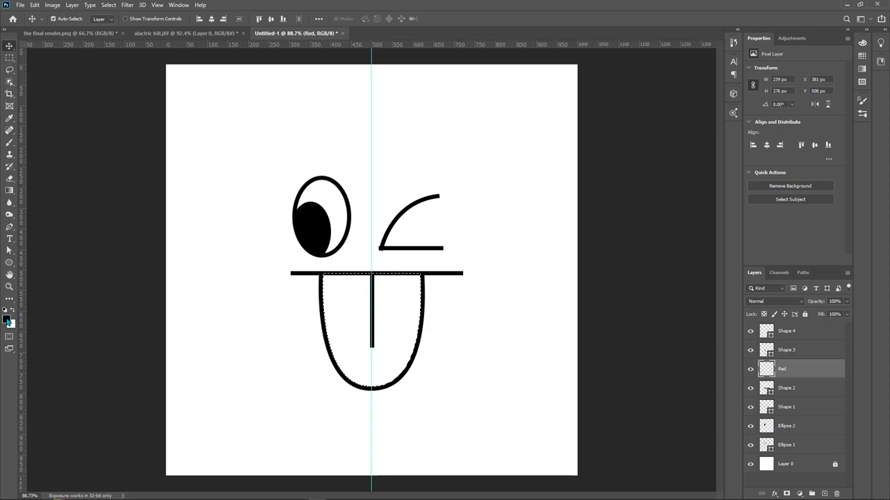
# Step: Fill the tongue selection with red ff0000, deselect it, and move the Red layer below the mouth line layer, Shape 2
pyautogui.click(7, 318)
pyautogui.write('ff0000')
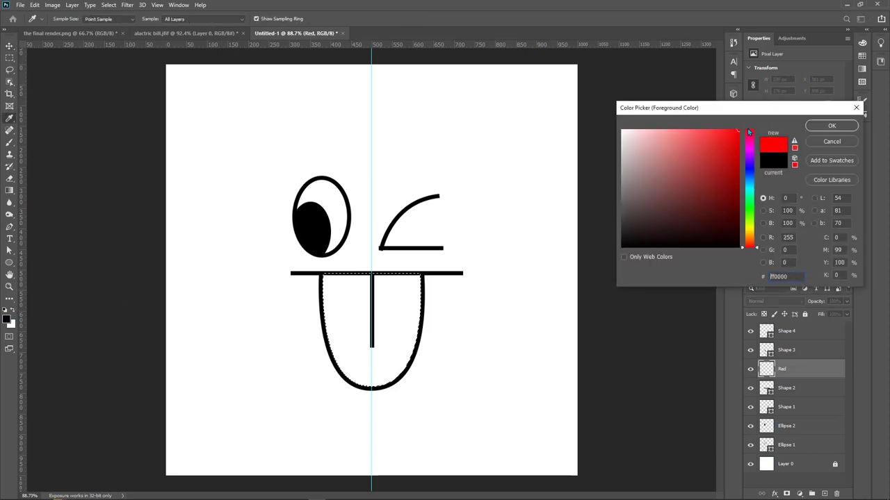
pyautogui.press('Return')
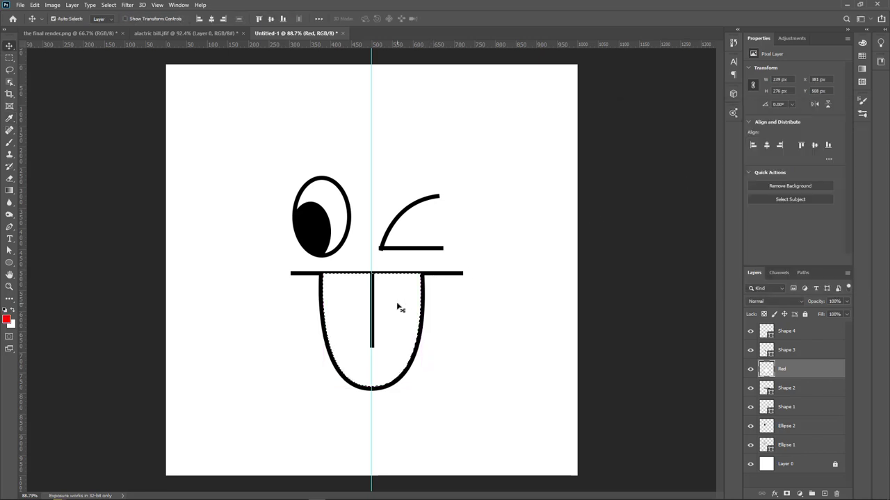
pyautogui.hotkey('alt', 'BackSpace')
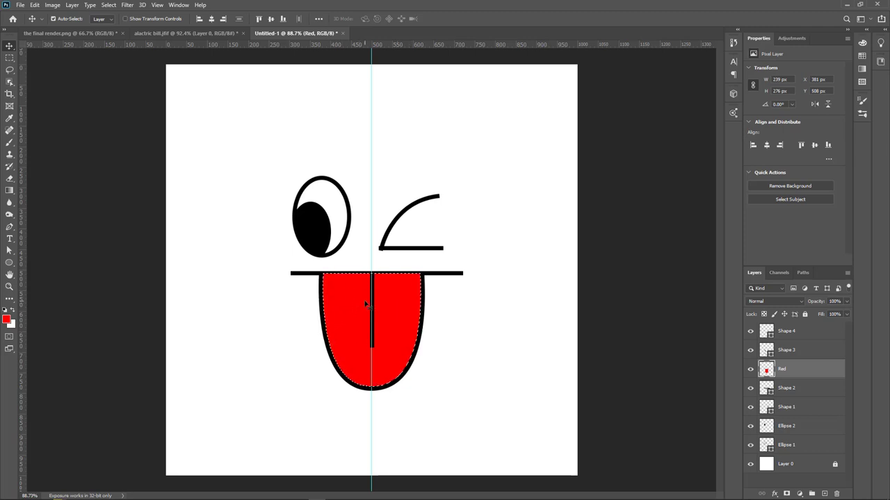
pyautogui.hotkey('ctrl', 'd')
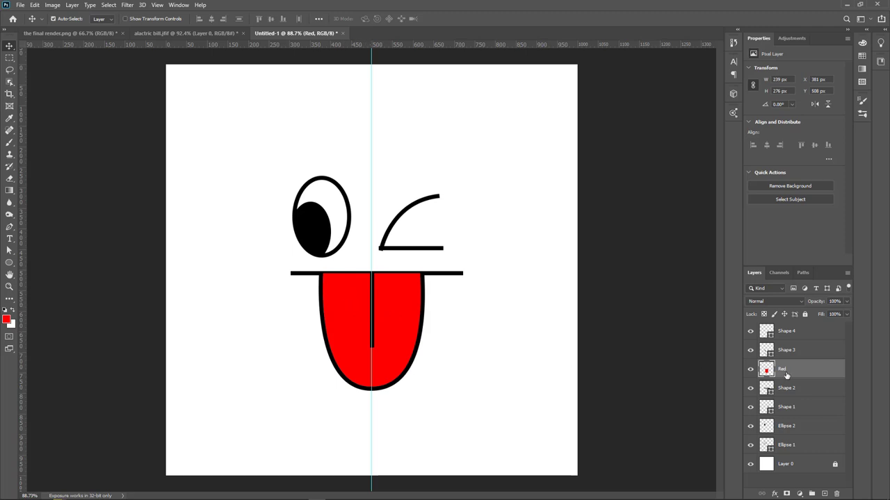
pyautogui.moveTo(791, 374); pyautogui.dragTo(786, 394)
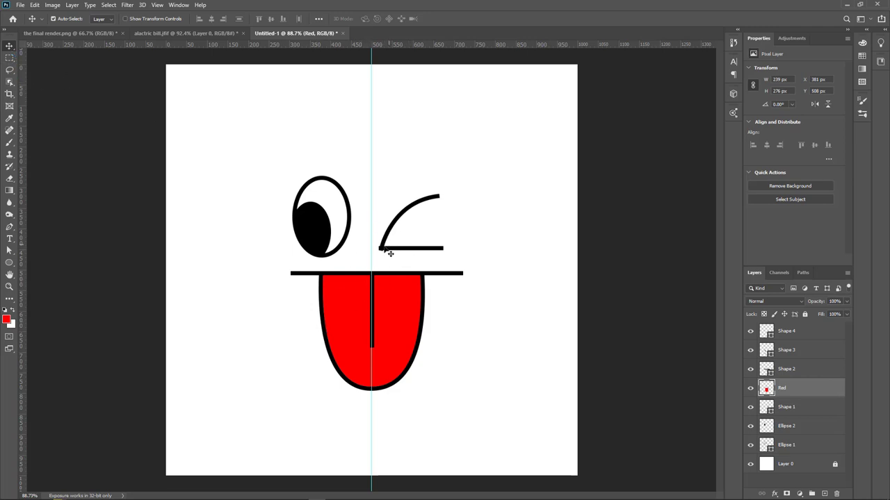
pyautogui.click(387, 250)
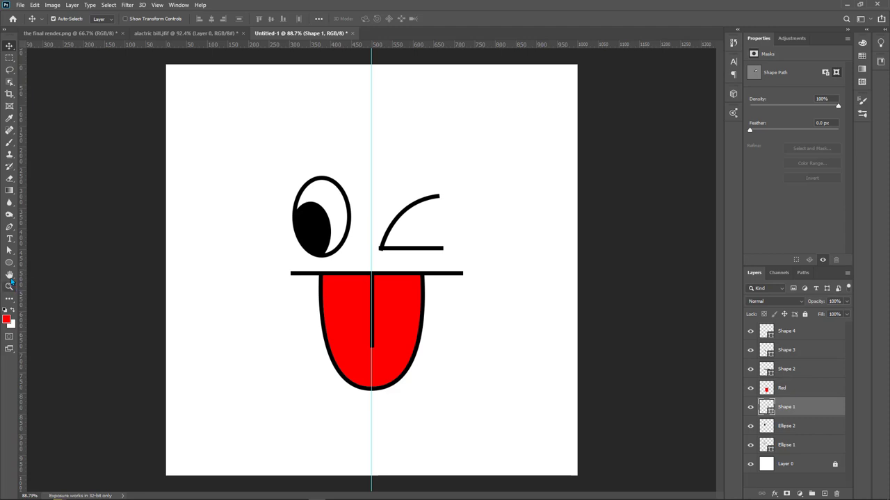
pyautogui.click(10, 262)
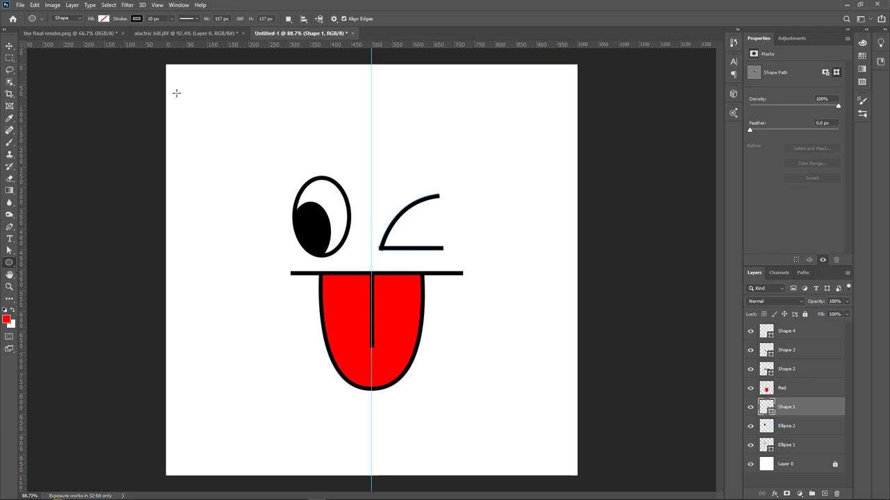
pyautogui.click(197, 19)
pyautogui.press('v')
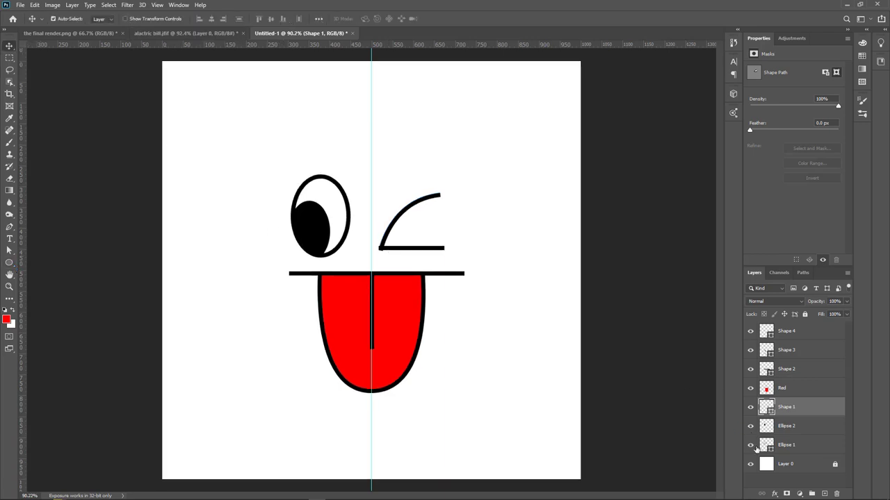
# Step: Hide the white background layer, Layer 0, and save the drawing as a PNG named the face on New Volume (E:)
pyautogui.click(750, 465)
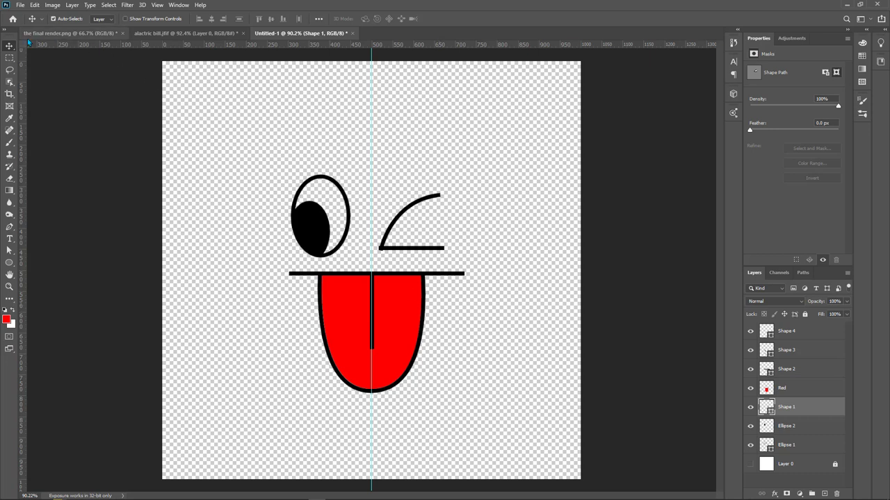
pyautogui.click(22, 5)
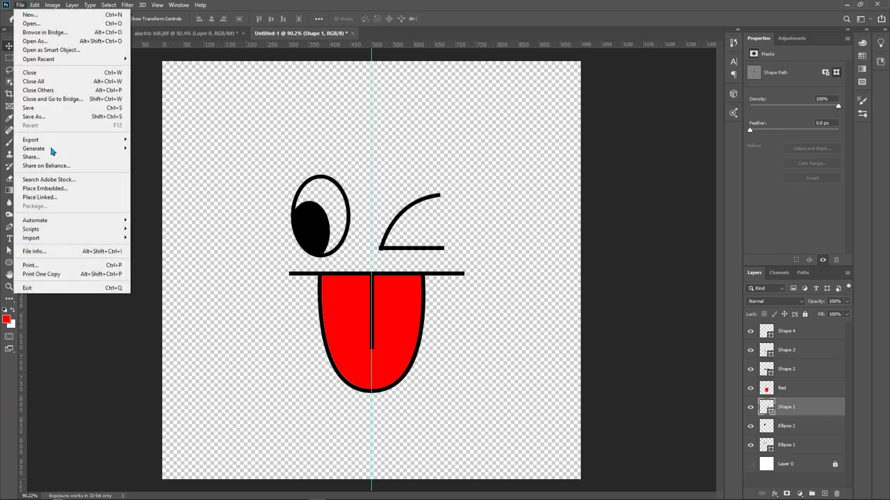
pyautogui.click(33, 117)
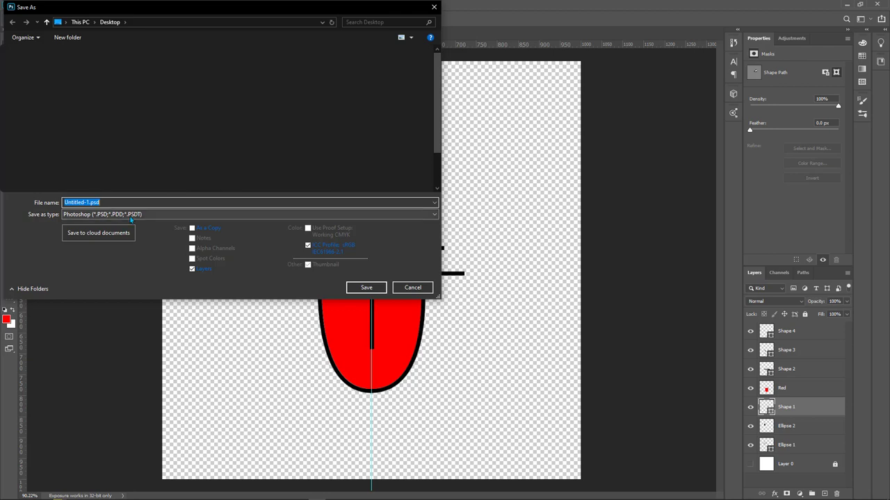
pyautogui.click(128, 215)
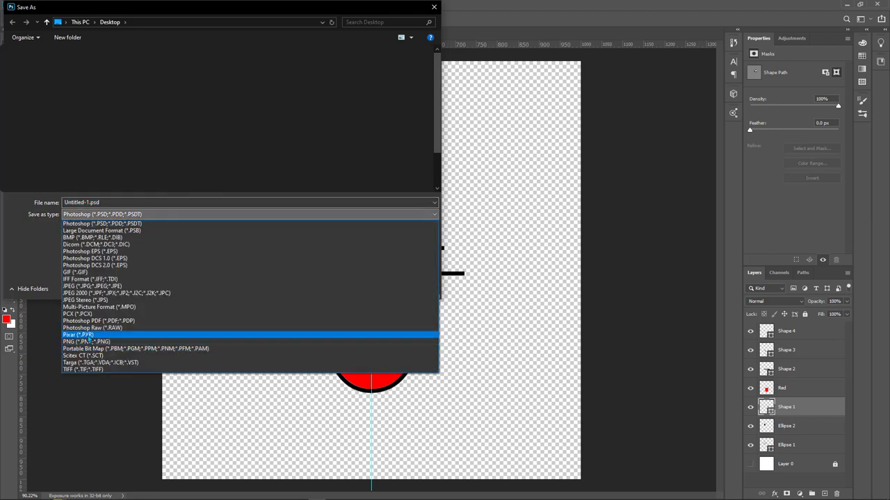
pyautogui.click(80, 344)
pyautogui.tripleClick(108, 203)
pyautogui.write('the face')
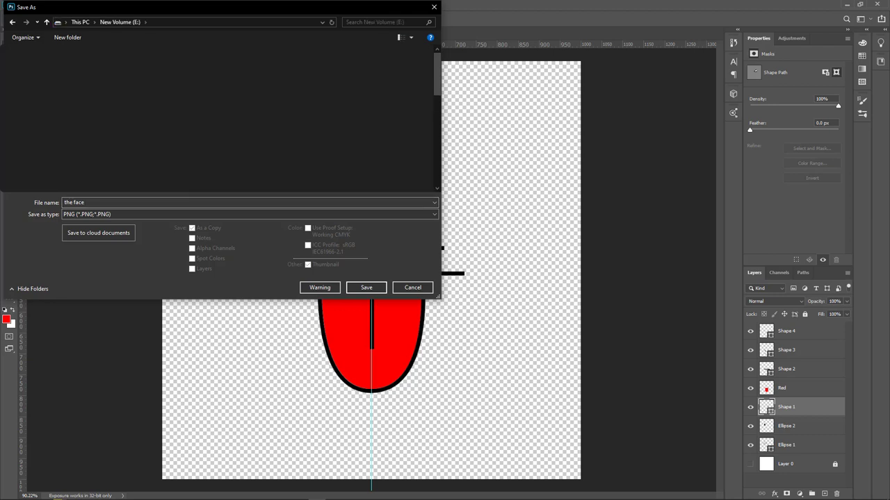
pyautogui.press('Return')
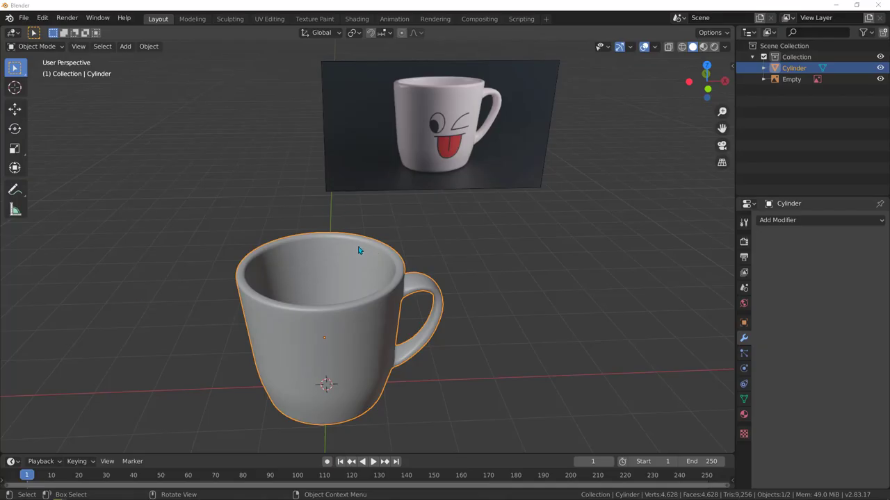
# Step: In Blender, enter Edit Mode on the mug and select a rectangular patch of outer faces across its front, from near the rim to near the base
pyautogui.moveTo(359, 248); pyautogui.dragTo(364, 292, button='middle')
pyautogui.press('Tab')
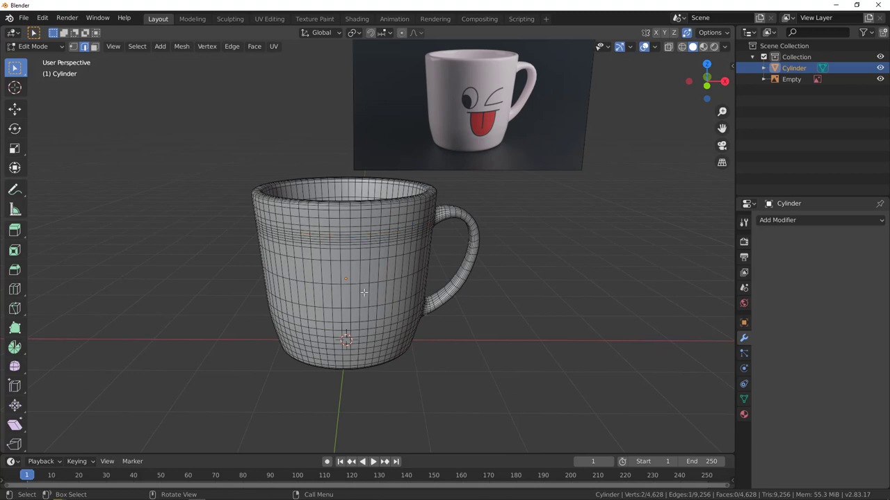
pyautogui.moveTo(305, 250); pyautogui.dragTo(298, 214, button='middle')
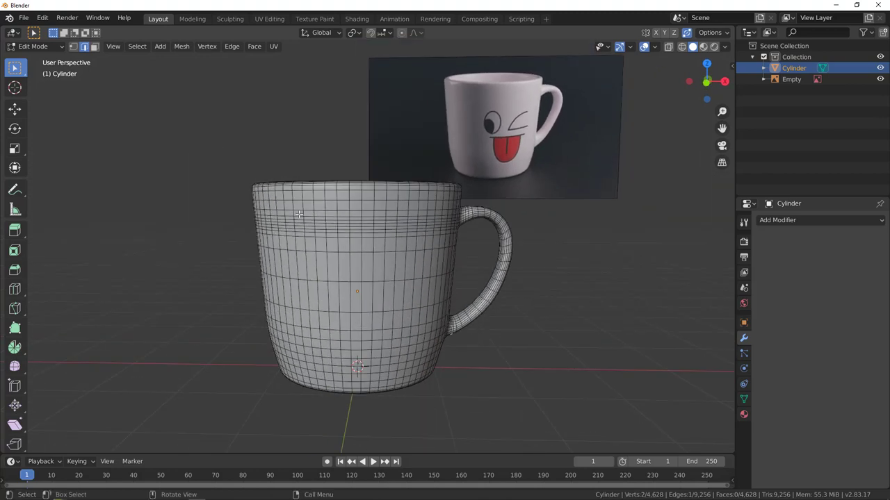
pyautogui.press('3')
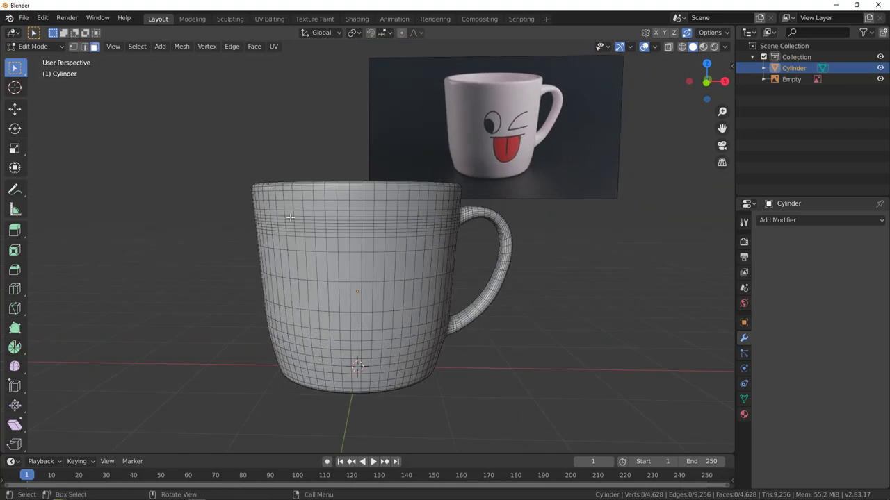
pyautogui.click(264, 195)
pyautogui.moveTo(264, 195); pyautogui.dragTo(435, 388, button='middle')
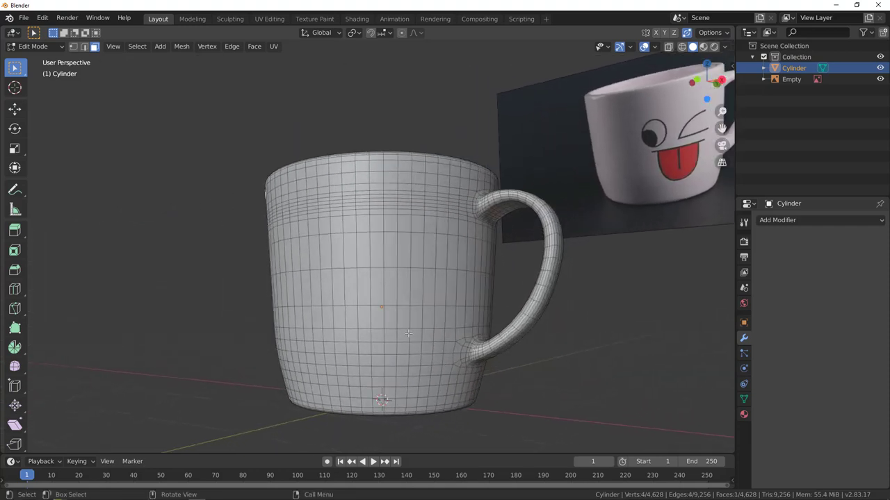
pyautogui.keyDown('ctrl'); pyautogui.click(437, 387); pyautogui.keyUp('ctrl')
pyautogui.moveTo(437, 386); pyautogui.dragTo(268, 234, button='middle')
pyautogui.moveTo(427, 319); pyautogui.dragTo(525, 332, button='middle')
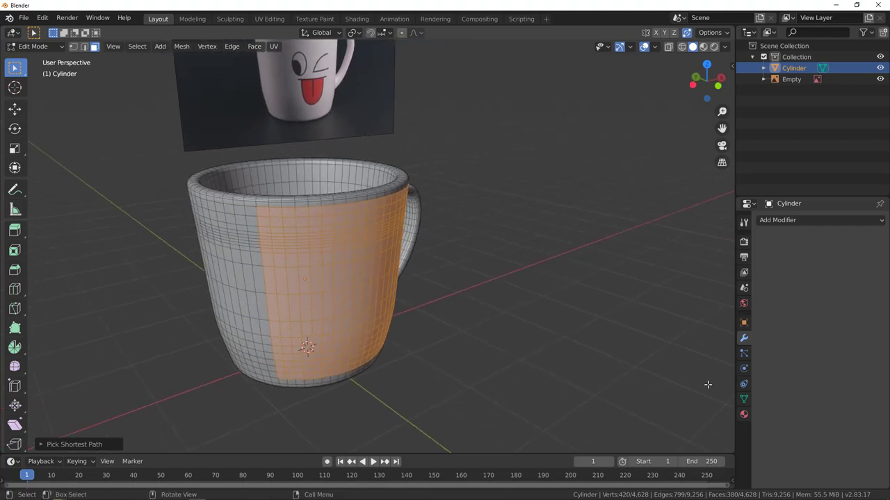
# Step: Add a second UV map to the mug and name it image
pyautogui.click(744, 401)
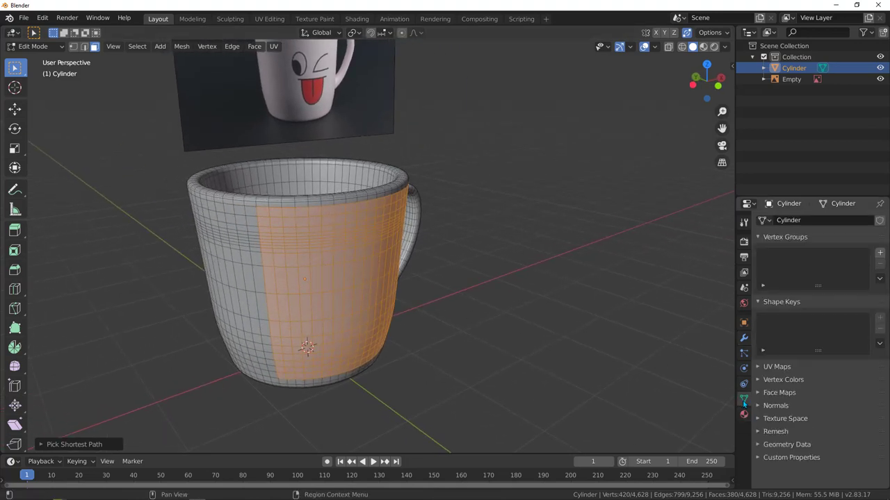
pyautogui.click(758, 368)
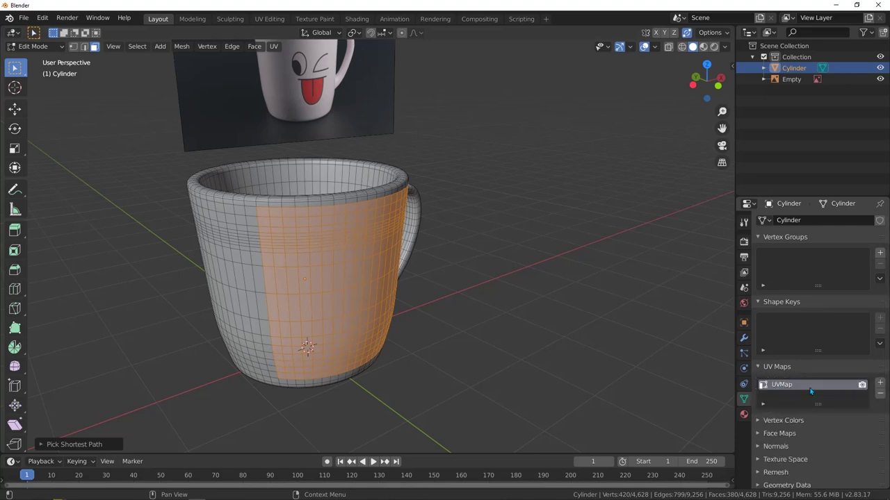
pyautogui.click(880, 383)
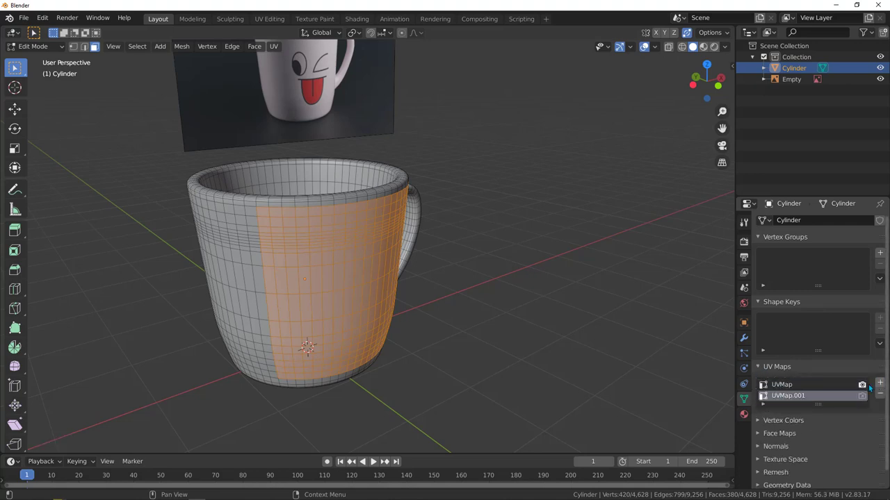
pyautogui.doubleClick(779, 395)
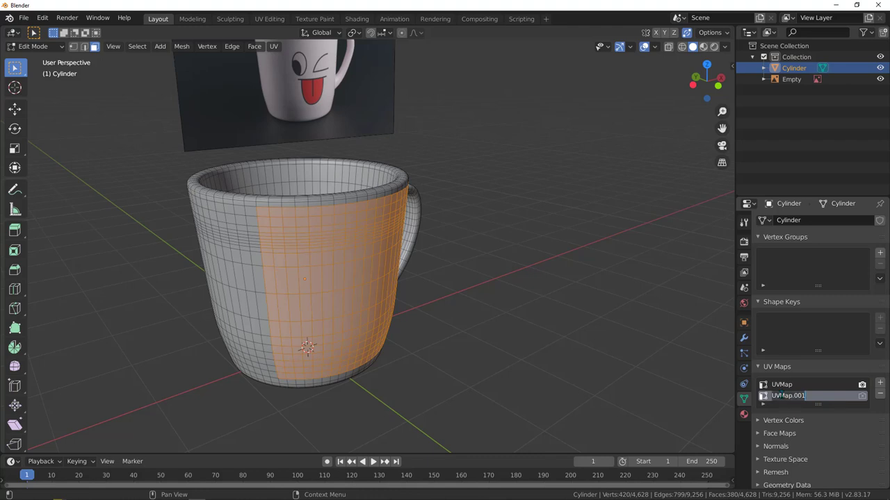
pyautogui.write('image')
pyautogui.press('Return')
# Step: Split the 3D viewport into two side-by-side areas and make the second one a UV Editor
pyautogui.moveTo(392, 258); pyautogui.dragTo(473, 222, button='middle')
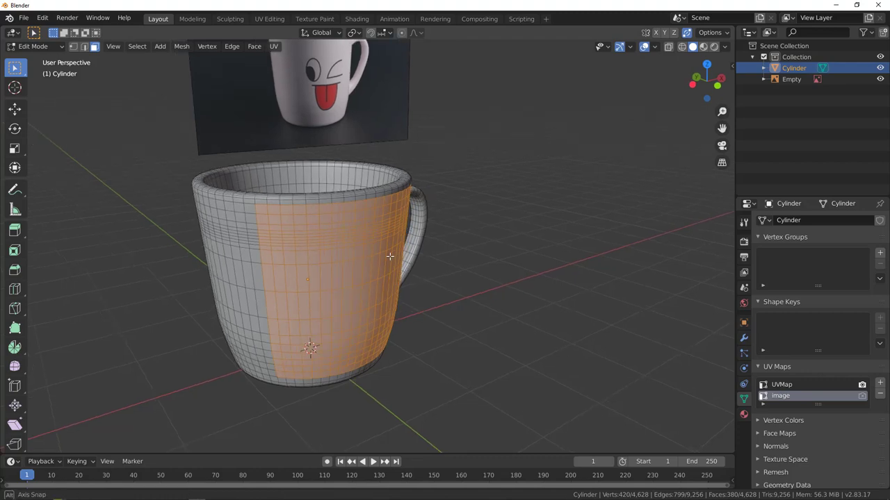
pyautogui.moveTo(732, 27); pyautogui.dragTo(420, 55)
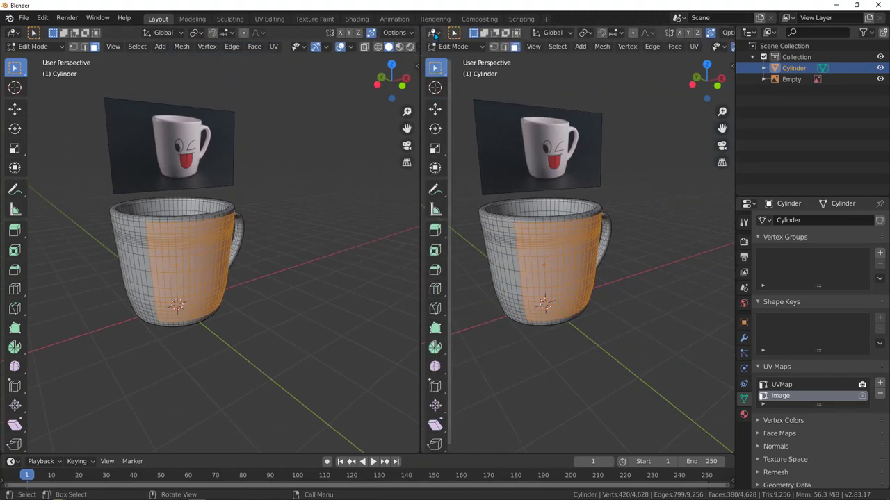
pyautogui.click(433, 33)
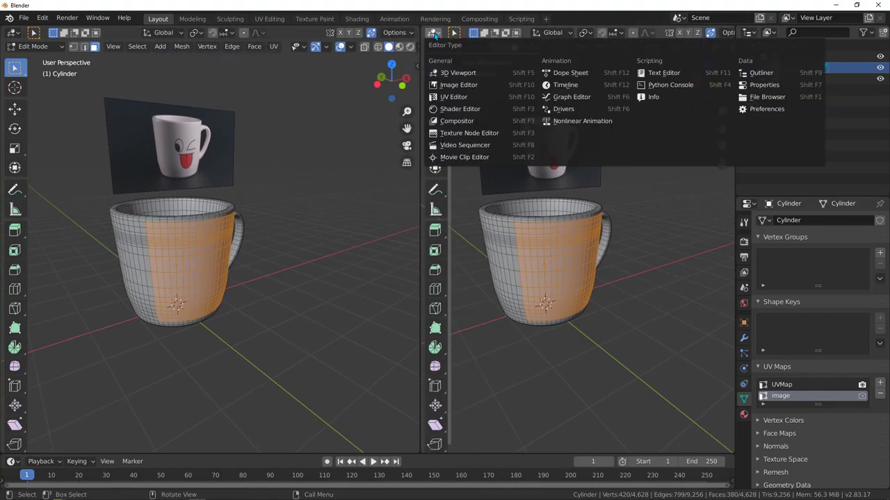
pyautogui.click(453, 97)
pyautogui.scroll(2, 591, 248)
pyautogui.moveTo(209, 233); pyautogui.dragTo(178, 256, button='middle')
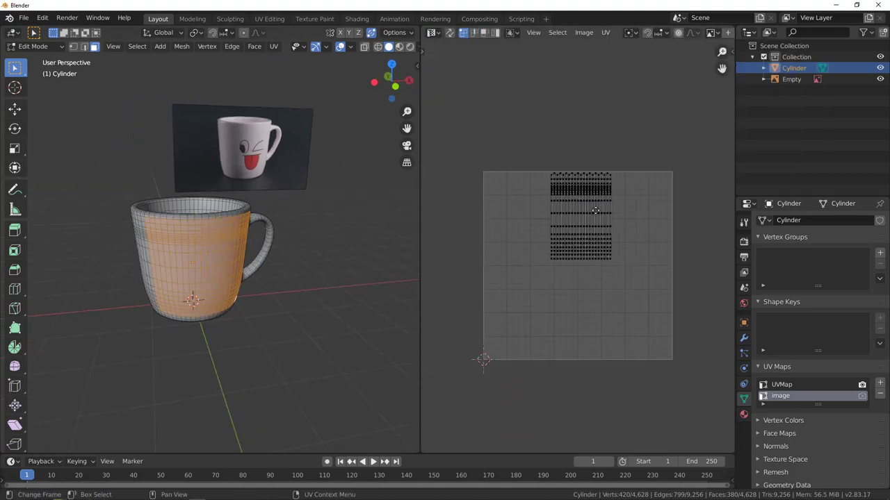
# Step: Unwrap the mug's selected front faces into the image UV map
pyautogui.moveTo(585, 213); pyautogui.dragTo(569, 200, button='middle')
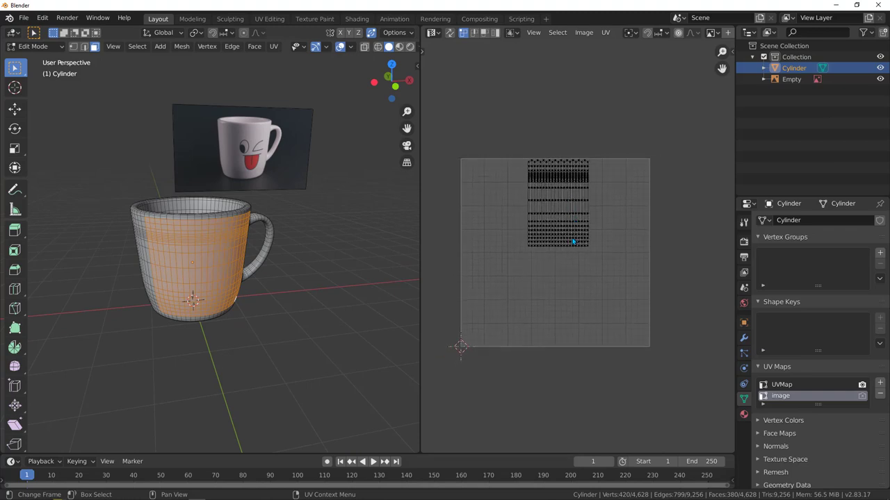
pyautogui.moveTo(573, 217); pyautogui.dragTo(562, 220, button='middle')
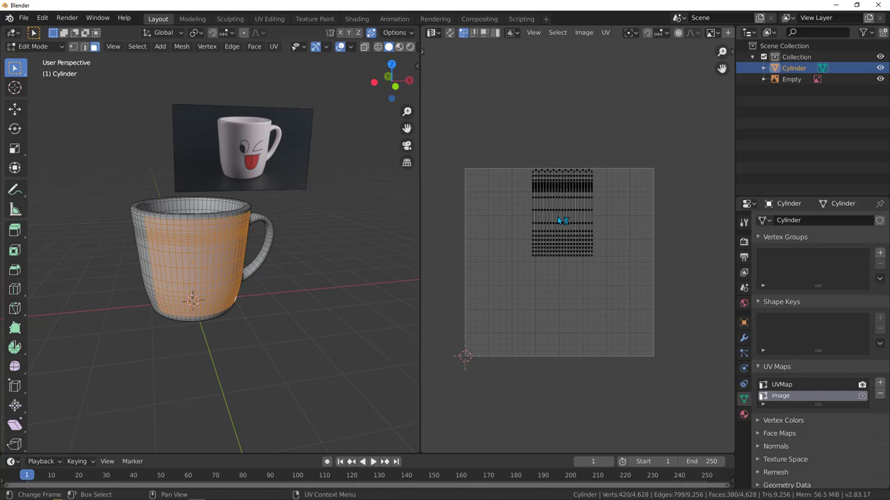
pyautogui.press('u')
pyautogui.click(561, 220)
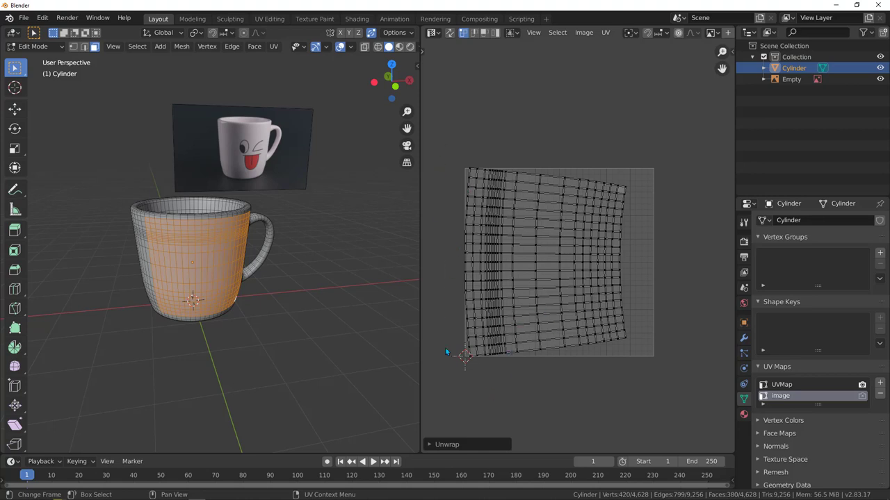
# Step: Compare the Angle Based and Conformal methods for the front-face unwrap and set the method to Conformal
pyautogui.click(441, 445)
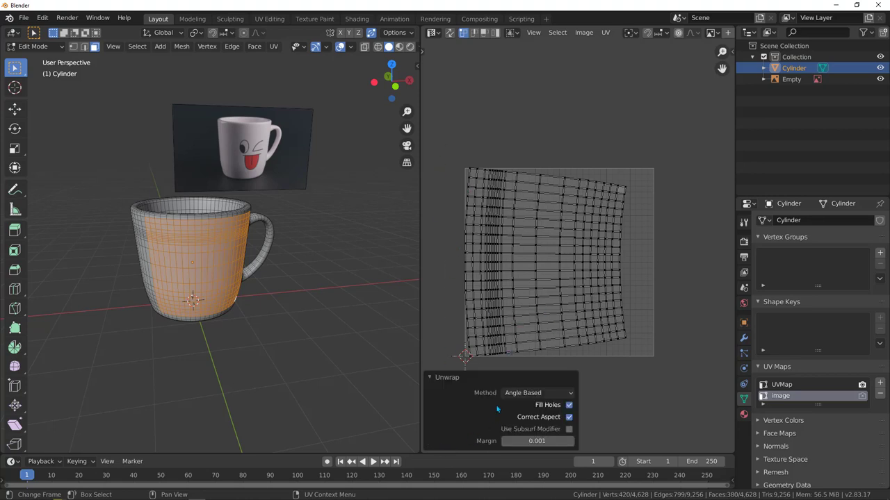
pyautogui.click(517, 398)
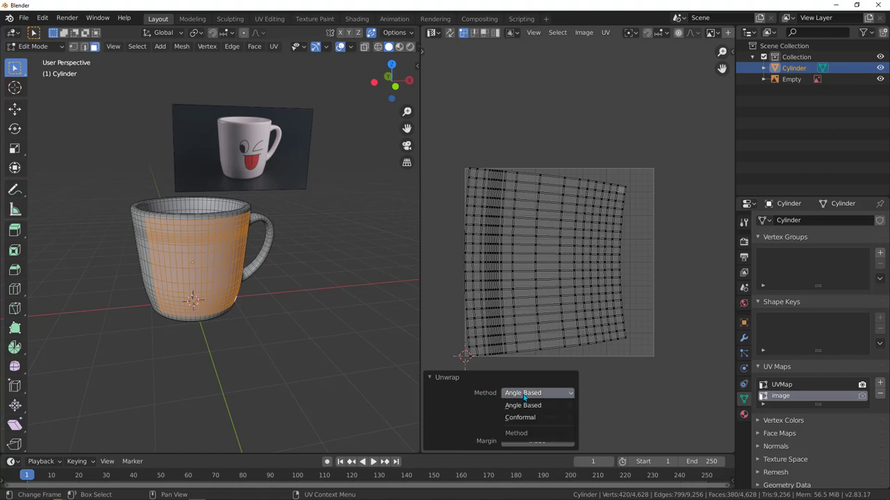
pyautogui.click(519, 417)
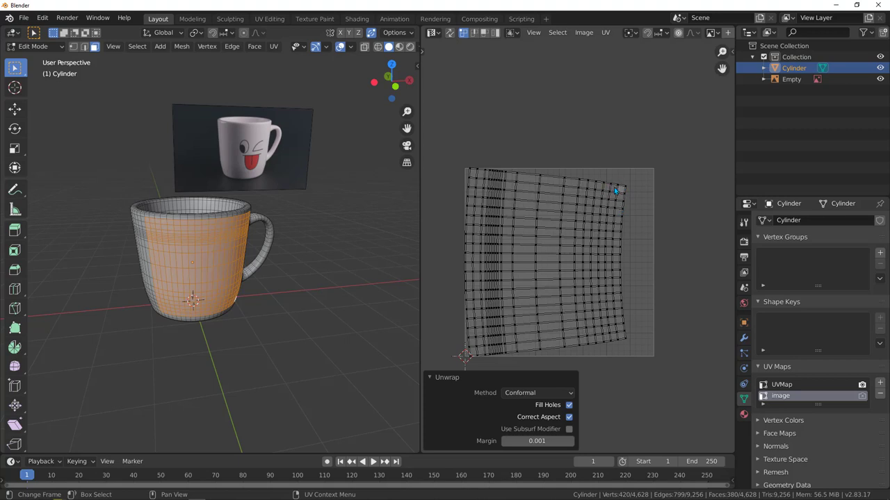
pyautogui.click(525, 393)
pyautogui.click(520, 410)
pyautogui.click(524, 394)
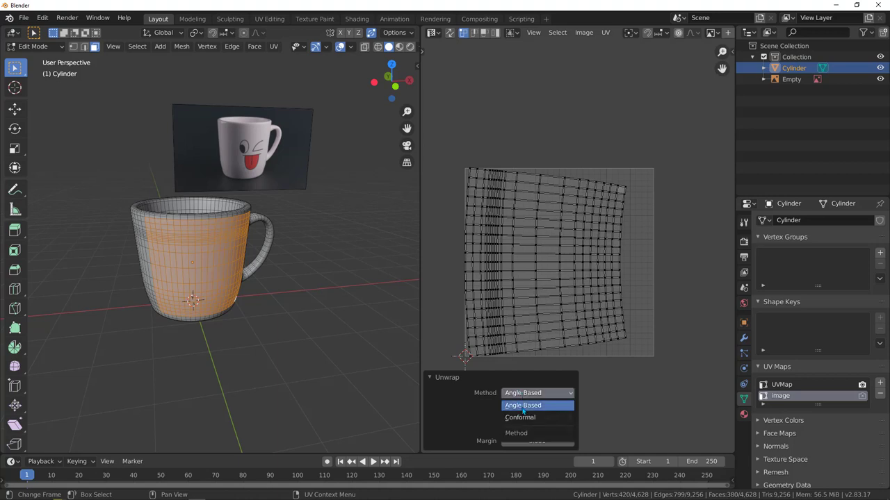
pyautogui.click(523, 409)
pyautogui.click(526, 393)
pyautogui.click(524, 418)
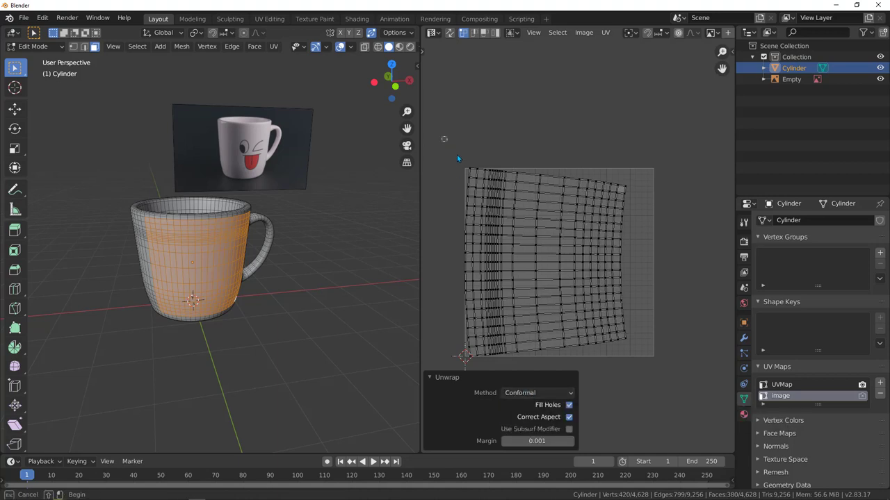
# Step: Select the whole UV island, rotate it 90° and move it about 0.071 along X to fit the width of the UV square
pyautogui.moveTo(440, 134); pyautogui.dragTo(694, 364)
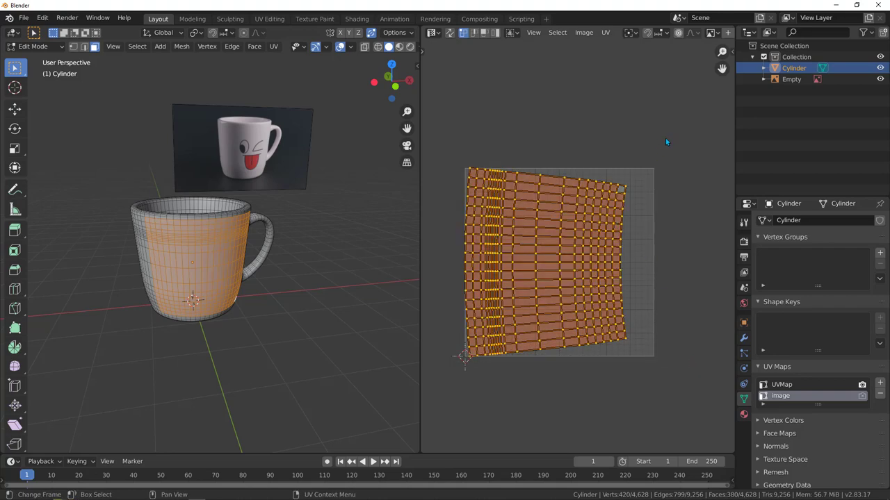
pyautogui.press('r')
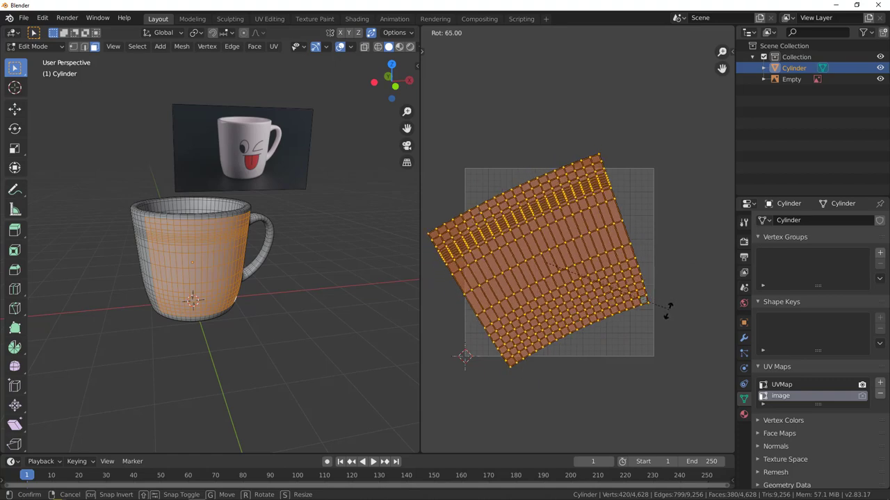
pyautogui.click(652, 297)
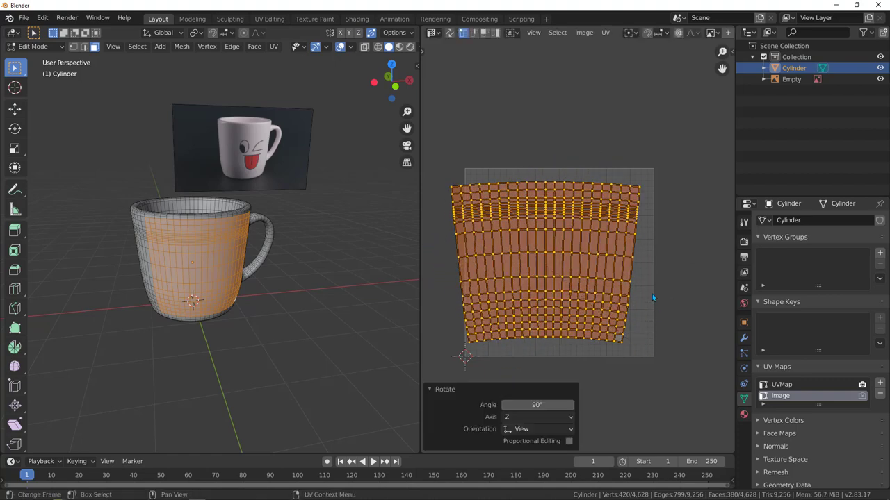
pyautogui.press('g')
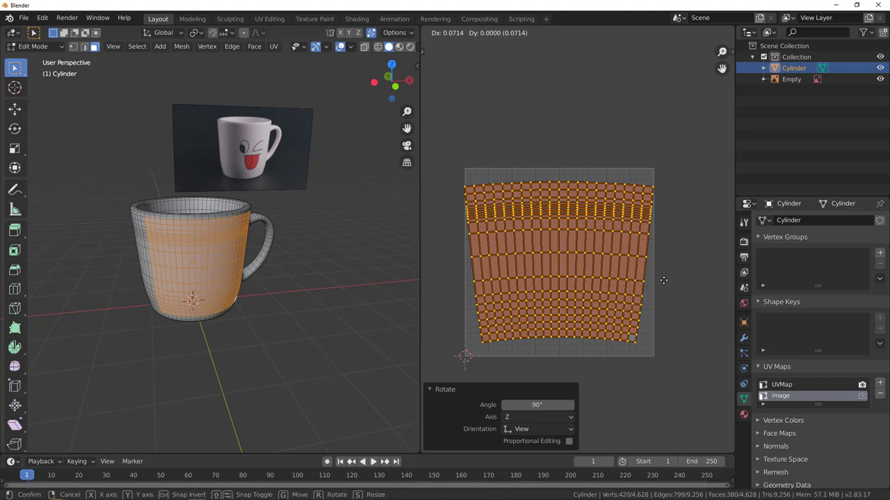
pyautogui.click(664, 280)
pyautogui.scroll(-3, 539, 181)
pyautogui.scroll(3, 536, 212)
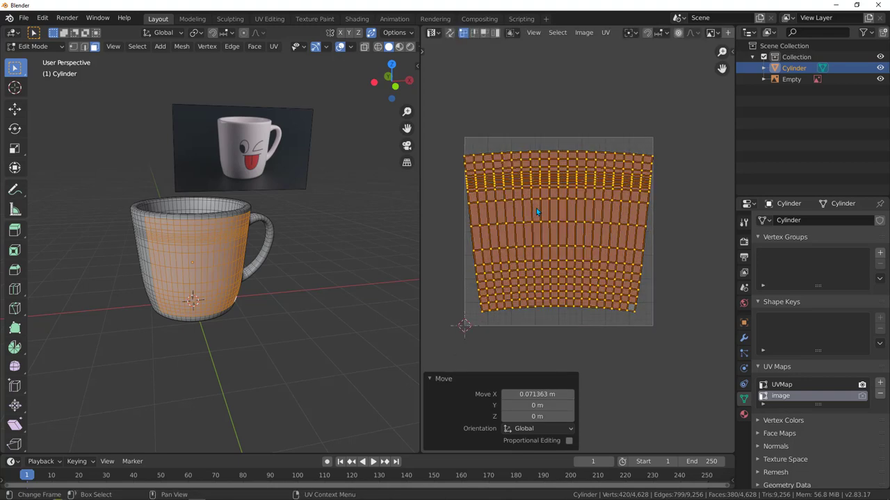
# Step: Return the mug to Object Mode and split the UV Editor into two stacked areas, making the upper one a Shader Editor
pyautogui.moveTo(240, 229); pyautogui.dragTo(253, 231, button='middle')
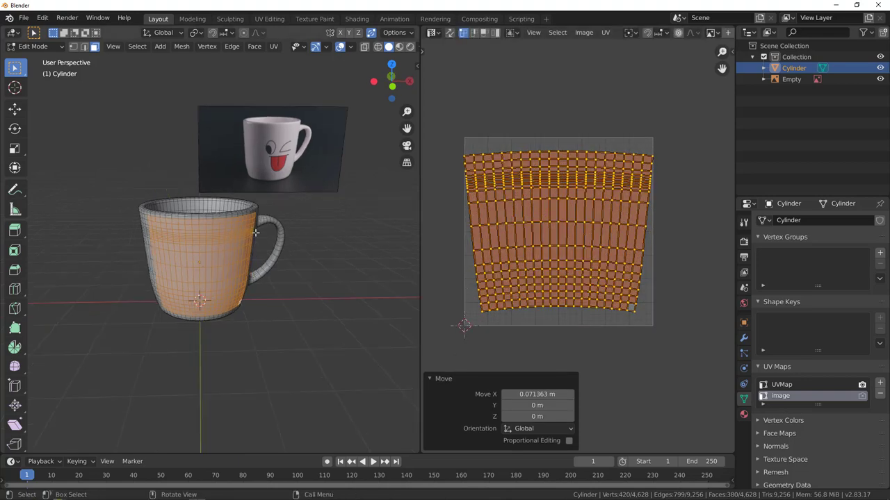
pyautogui.press('Tab')
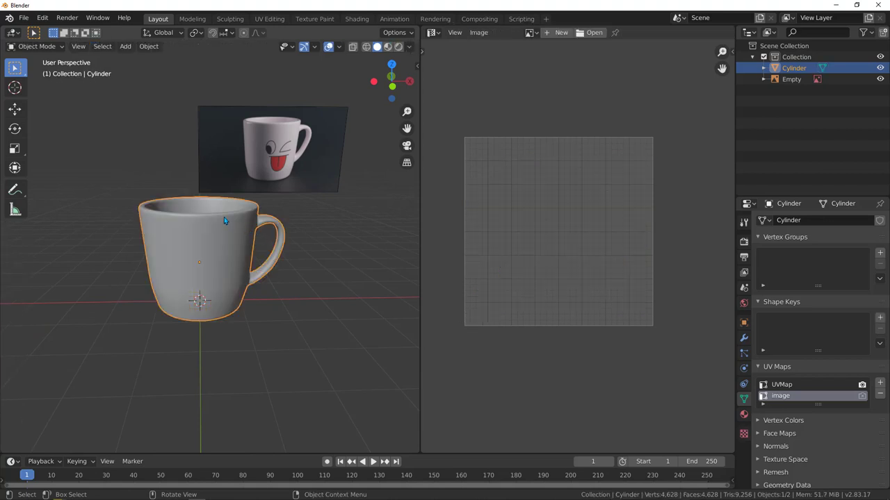
pyautogui.moveTo(224, 217); pyautogui.dragTo(236, 245, button='middle')
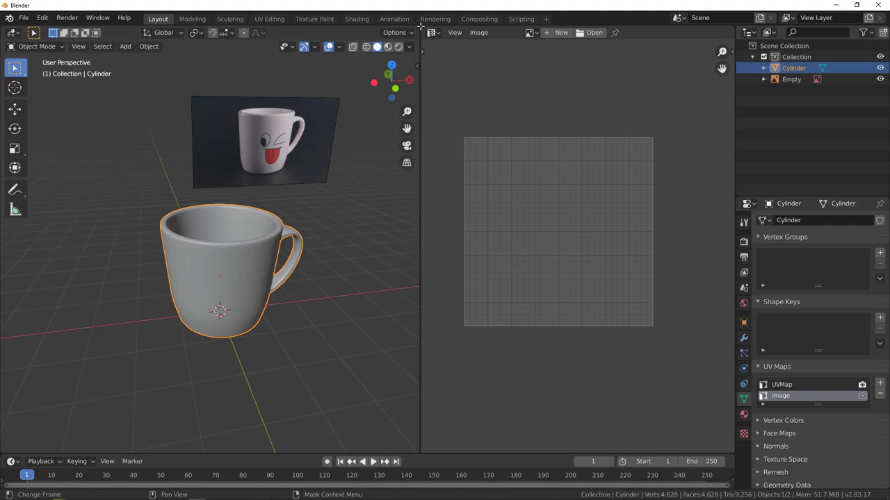
pyautogui.moveTo(421, 27); pyautogui.dragTo(445, 245)
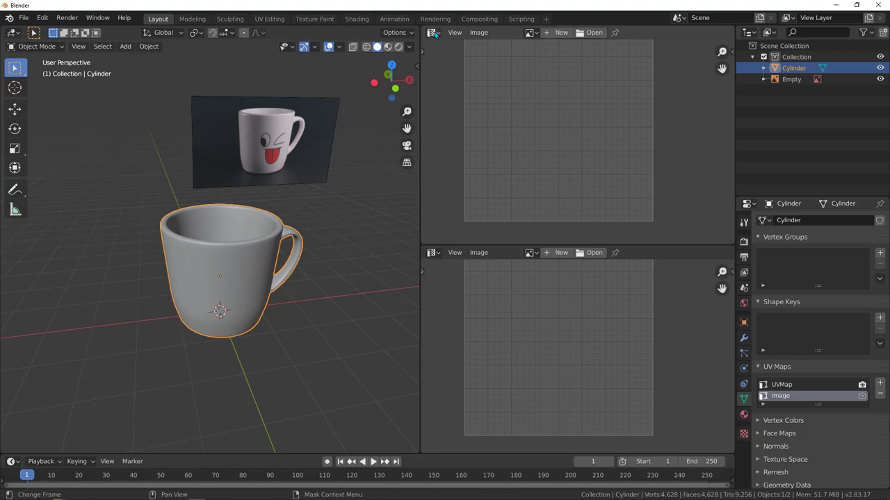
pyautogui.click(433, 33)
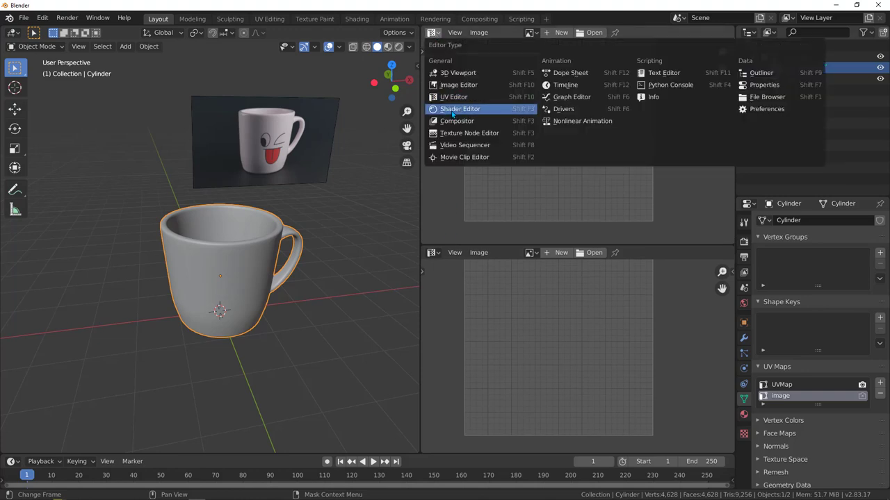
pyautogui.click(454, 114)
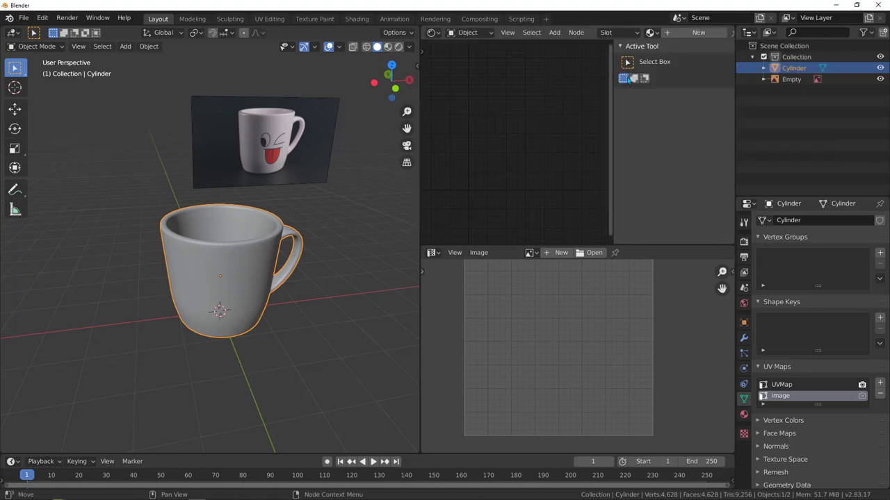
pyautogui.press('n')
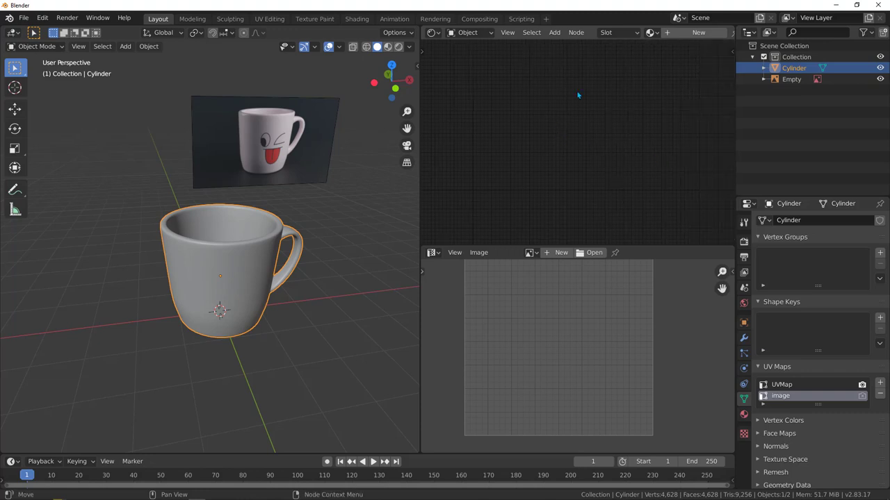
# Step: Create a new material for the mug and add the face.png from the file folder as an image texture node beside the Principled BSDF
pyautogui.click(693, 32)
pyautogui.moveTo(487, 150); pyautogui.dragTo(523, 104, button='middle')
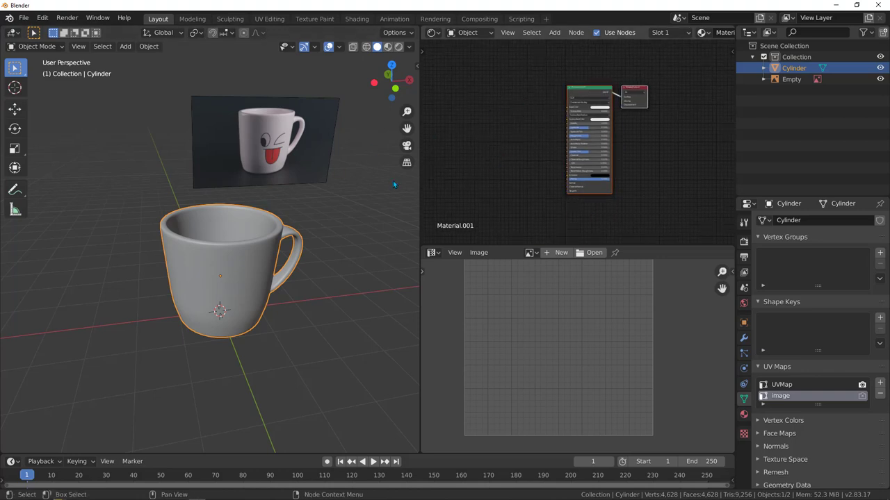
pyautogui.hotkey('alt', 'Tab')
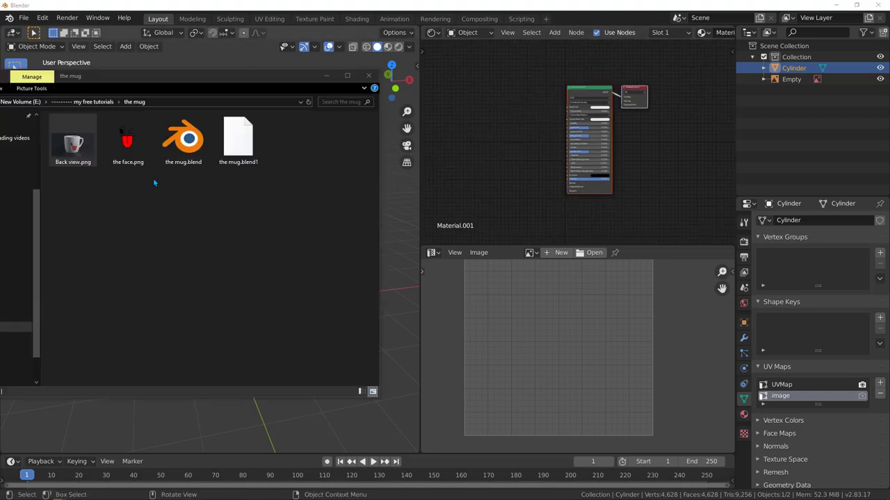
pyautogui.click(126, 140)
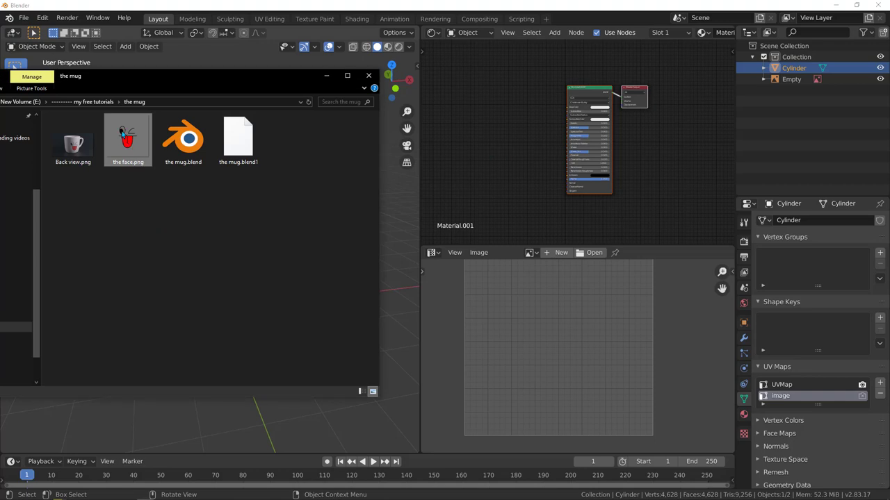
pyautogui.moveTo(123, 132); pyautogui.dragTo(499, 110)
pyautogui.click(523, 121)
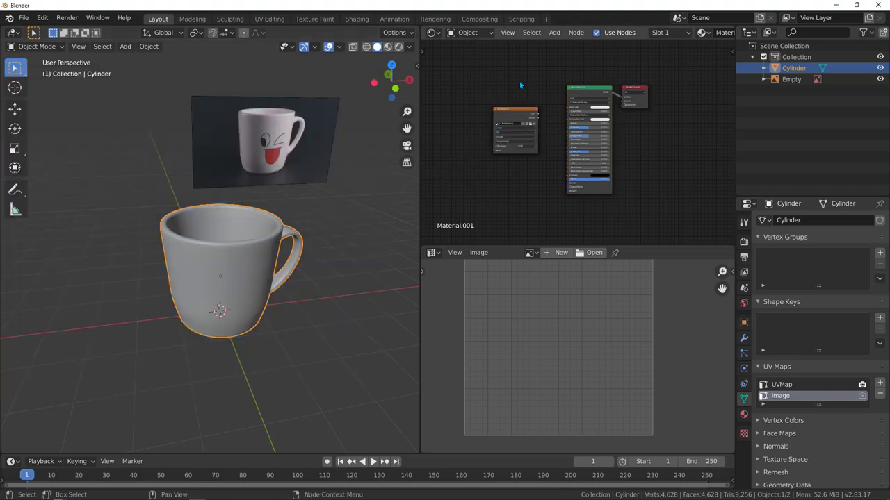
pyautogui.press('g')
pyautogui.scroll(3, 542, 118)
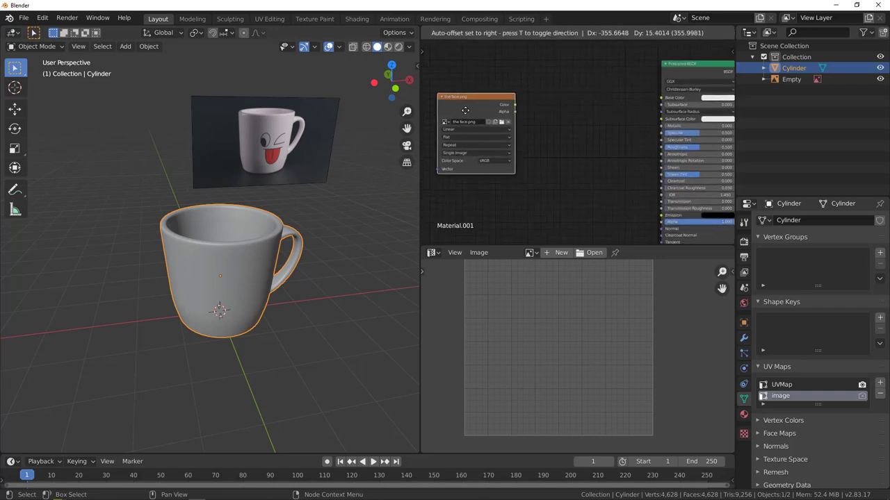
pyautogui.click(459, 113)
pyautogui.moveTo(543, 119)
pyautogui.mouseDown(button='middle')
pyautogui.moveTo(523, 127)
pyautogui.moveTo(555, 116)
pyautogui.mouseUp(button='middle')
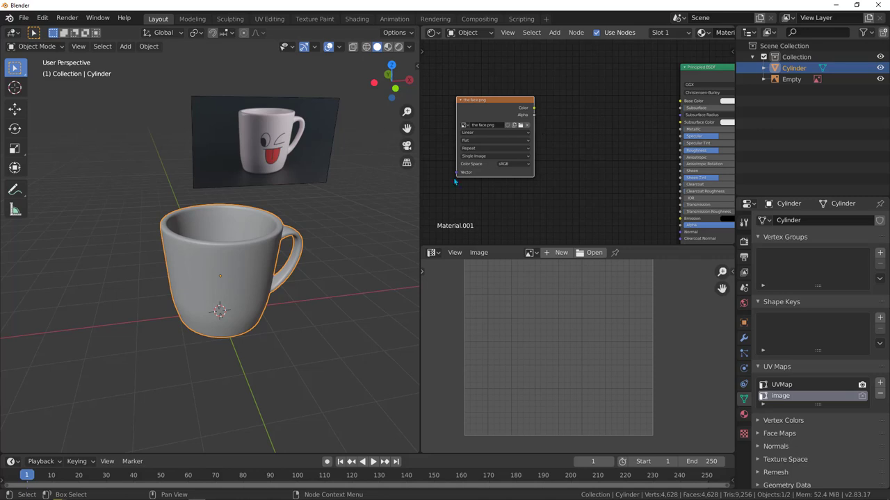
pyautogui.press('Home')
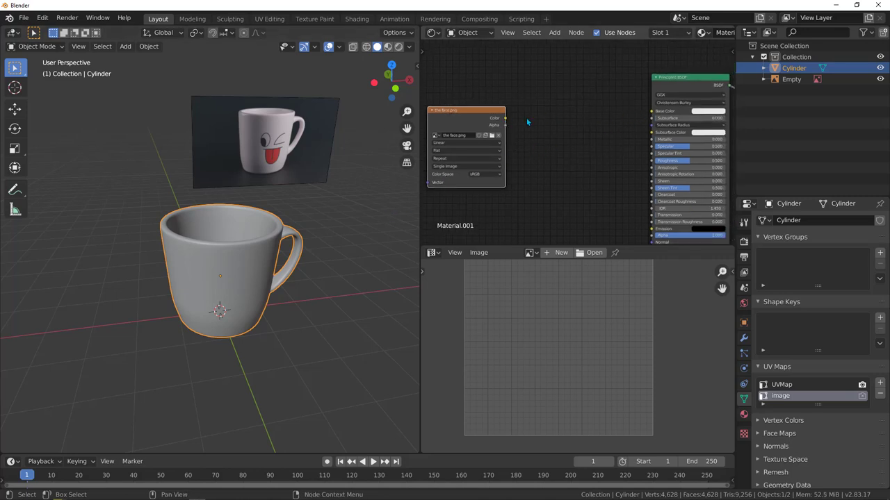
# Step: Connect the face image's Color output to the Principled BSDF's Base Color and show the mug in Material Preview shading
pyautogui.moveTo(505, 118); pyautogui.dragTo(652, 112)
pyautogui.moveTo(268, 240); pyautogui.dragTo(262, 220, button='middle')
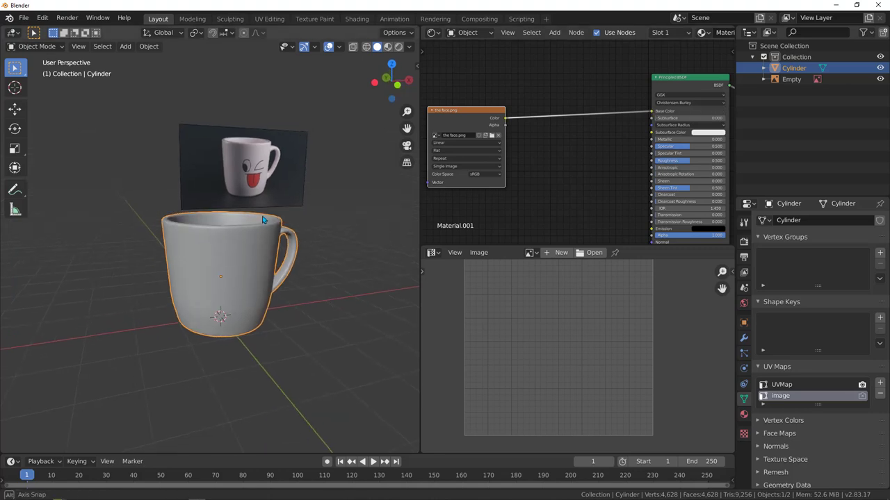
pyautogui.press('z')
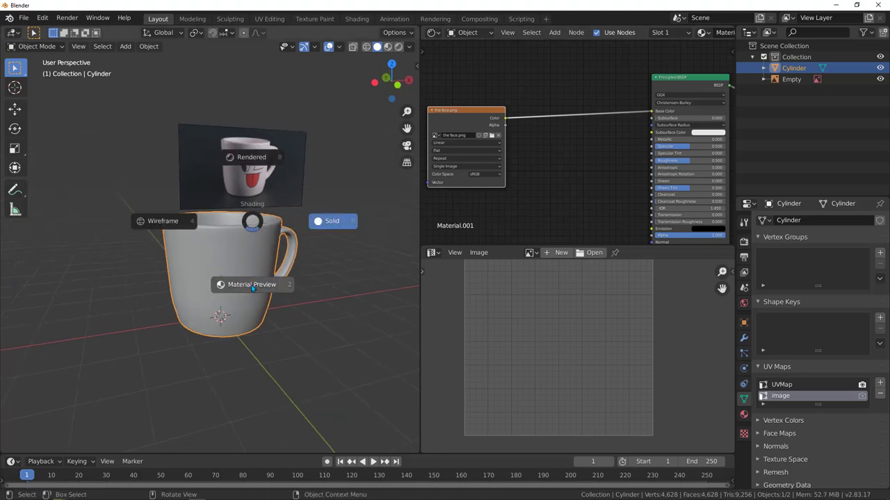
pyautogui.click(251, 285)
pyautogui.moveTo(255, 253)
pyautogui.mouseDown(button='middle')
pyautogui.moveTo(123, 255)
pyautogui.moveTo(146, 347)
pyautogui.moveTo(217, 333)
pyautogui.moveTo(290, 229)
pyautogui.moveTo(149, 306)
pyautogui.mouseUp(button='middle')
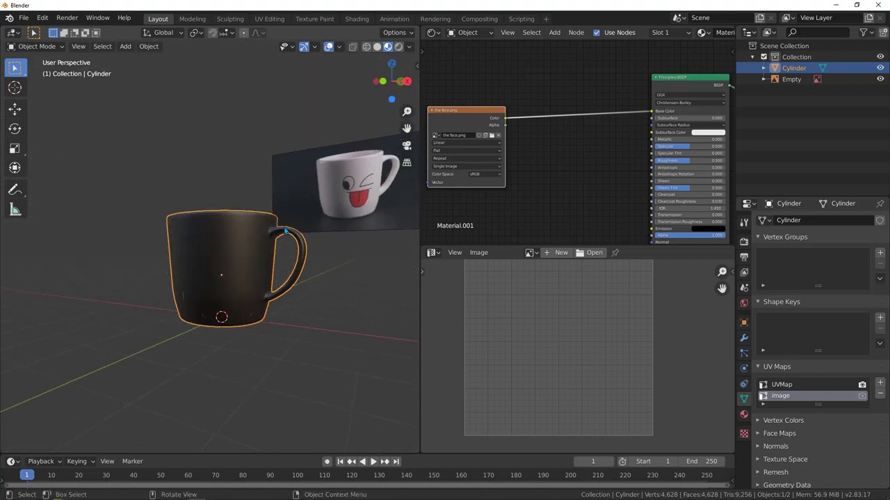
pyautogui.moveTo(237, 226); pyautogui.dragTo(255, 246, button='middle')
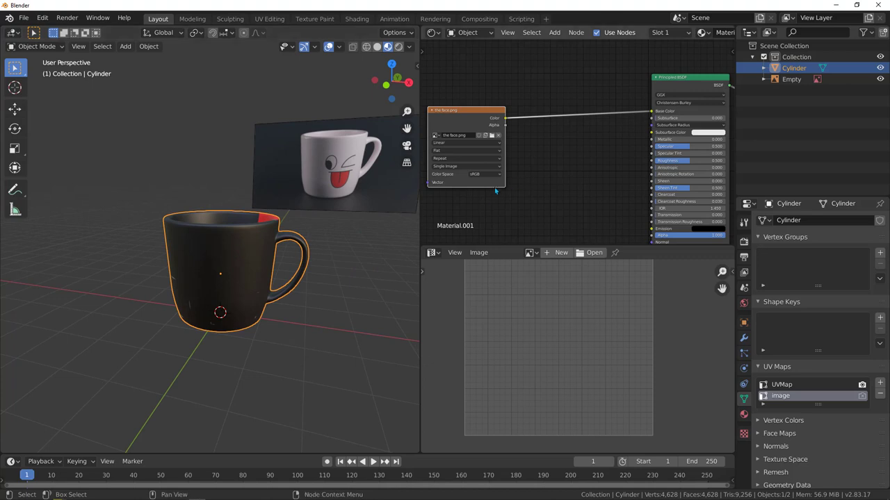
# Step: Add a UV Map node beside the face image texture and connect its UV output to the texture's Vector input
pyautogui.scroll(-3, 559, 186)
pyautogui.scroll(4, 558, 186)
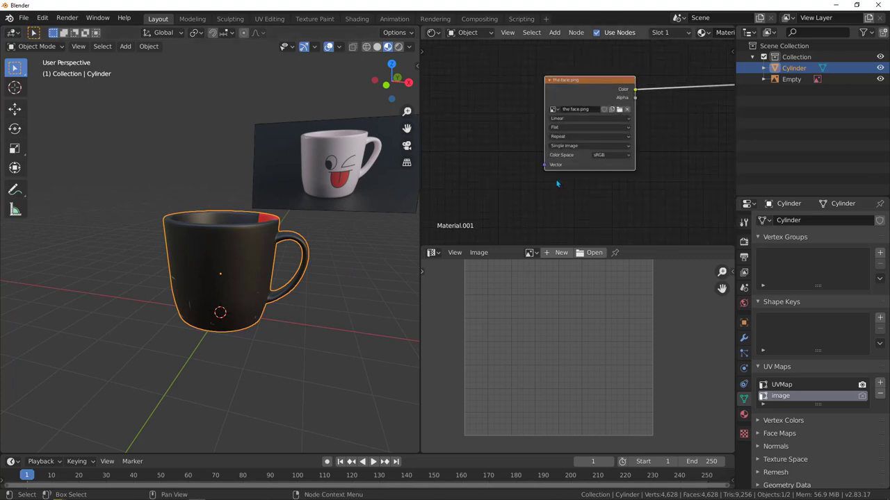
pyautogui.scroll(1, 707, 177)
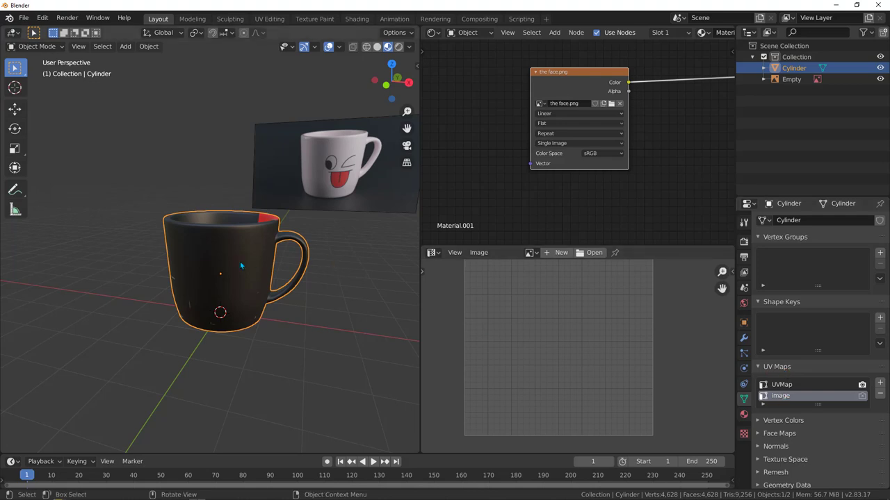
pyautogui.moveTo(268, 268); pyautogui.dragTo(219, 267, button='middle')
pyautogui.moveTo(580, 78); pyautogui.dragTo(547, 89)
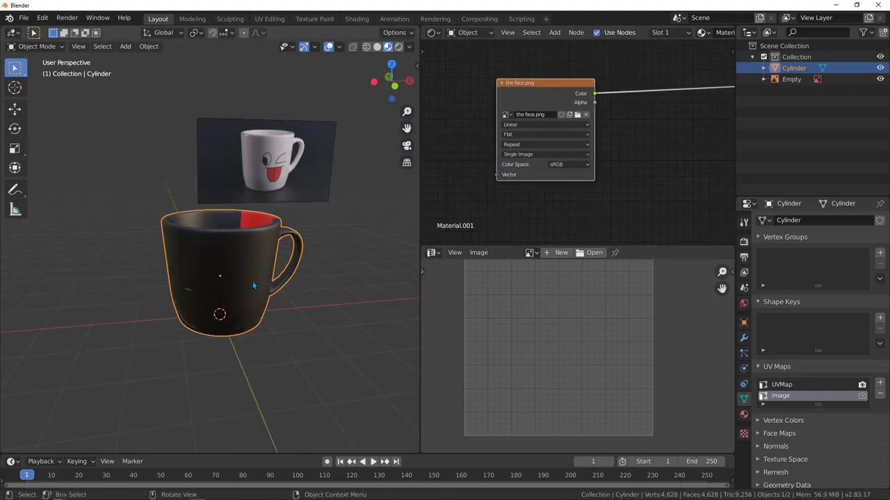
pyautogui.moveTo(506, 179); pyautogui.dragTo(596, 164, button='middle')
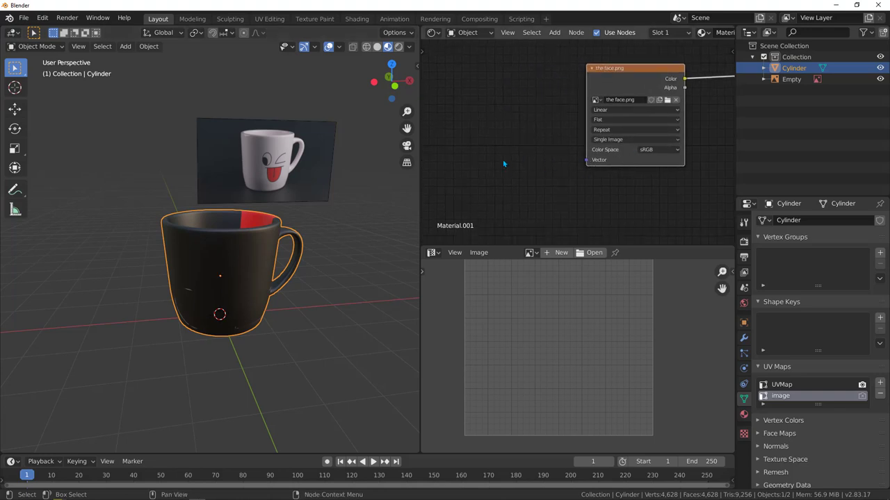
pyautogui.hotkey('shift', 'a')
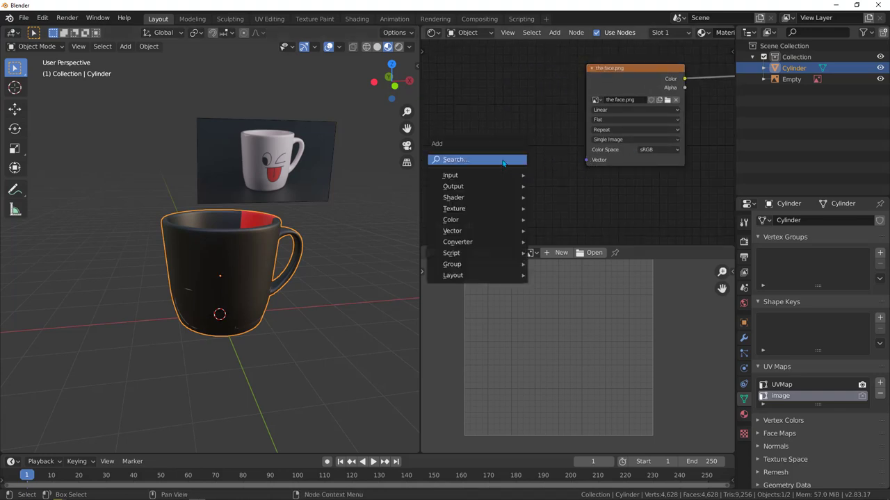
pyautogui.click(502, 161)
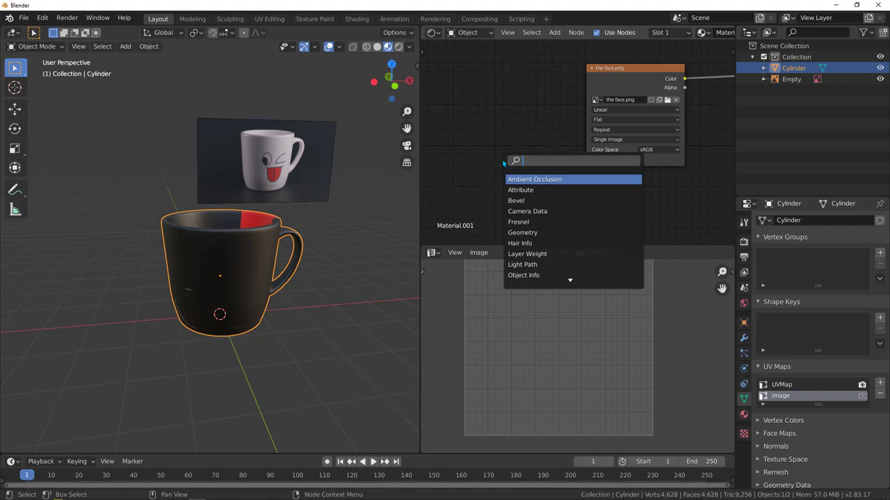
pyautogui.write('uv')
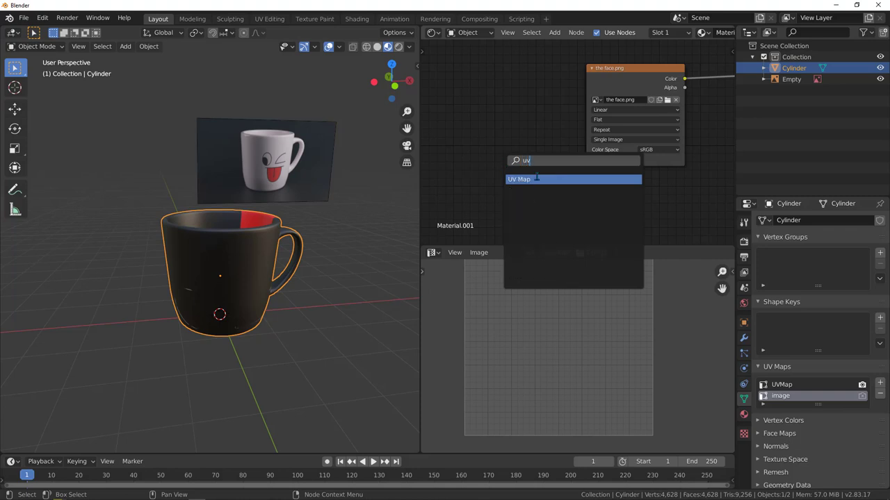
pyautogui.click(536, 178)
pyautogui.click(508, 157)
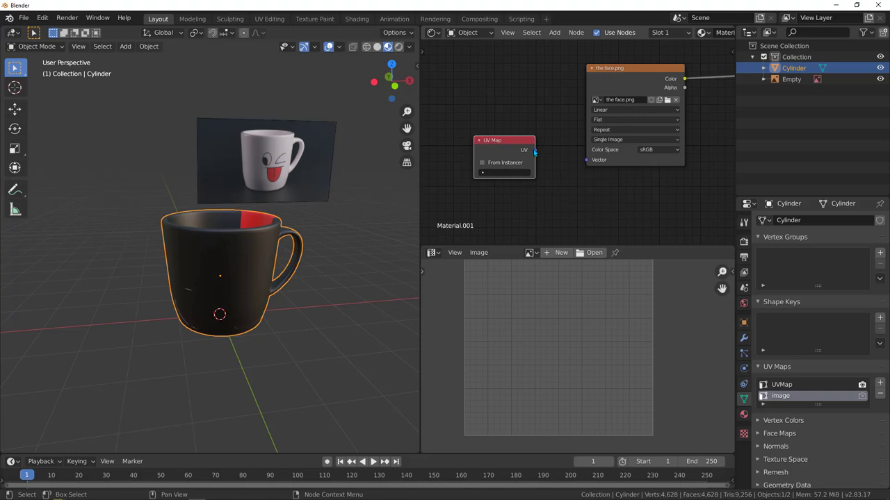
pyautogui.moveTo(534, 150); pyautogui.dragTo(586, 166)
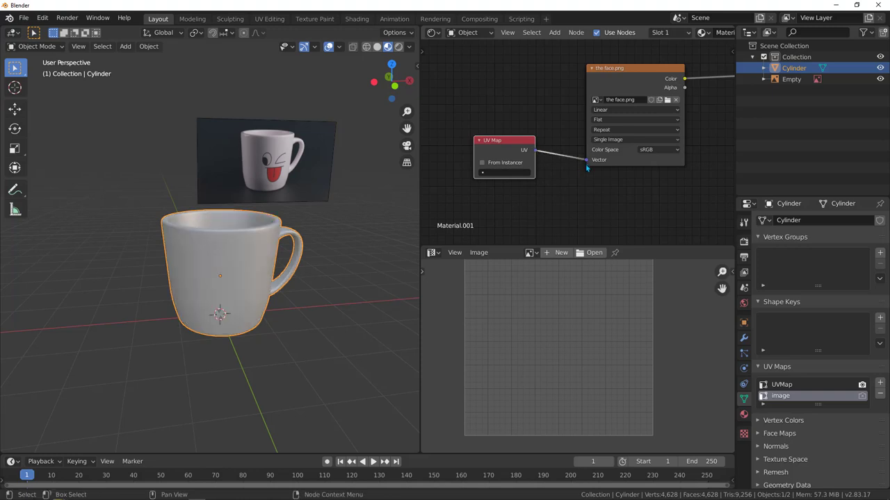
# Step: Set the UV Map node to use the "image" UV map and check the face's placement on the mug
pyautogui.click(496, 173)
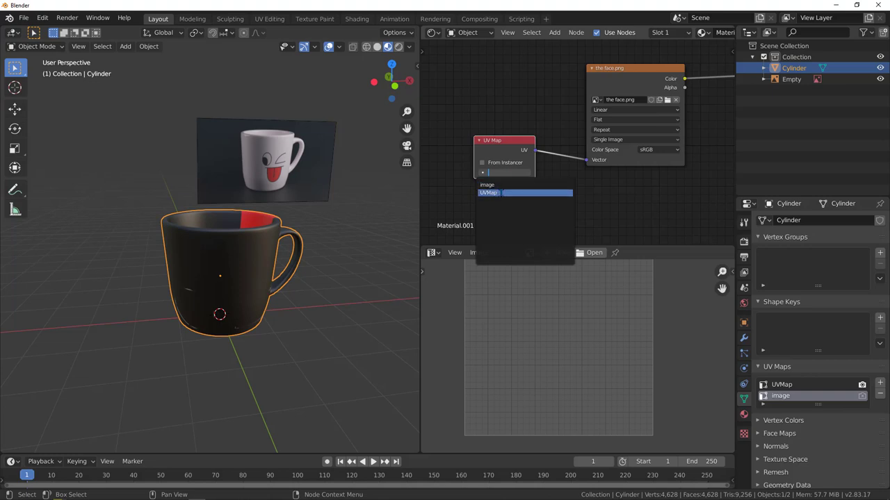
pyautogui.click(494, 184)
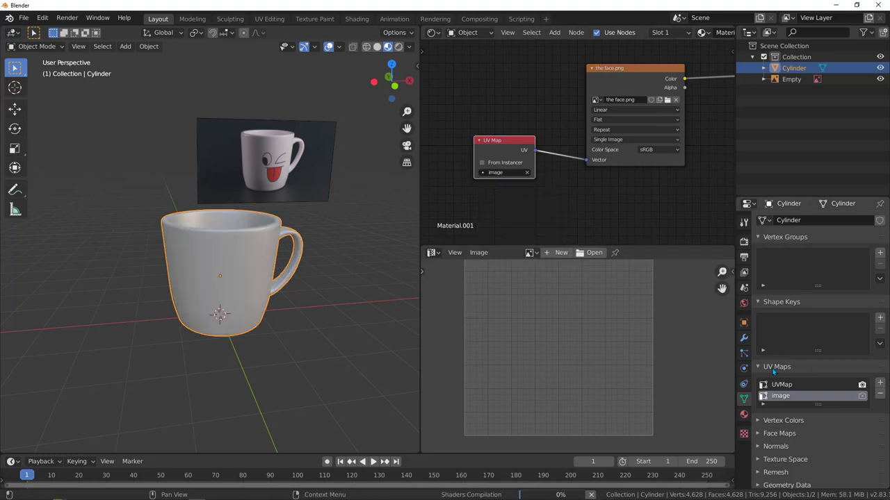
pyautogui.moveTo(269, 272); pyautogui.dragTo(223, 309, button='middle')
pyautogui.scroll(3, 247, 271)
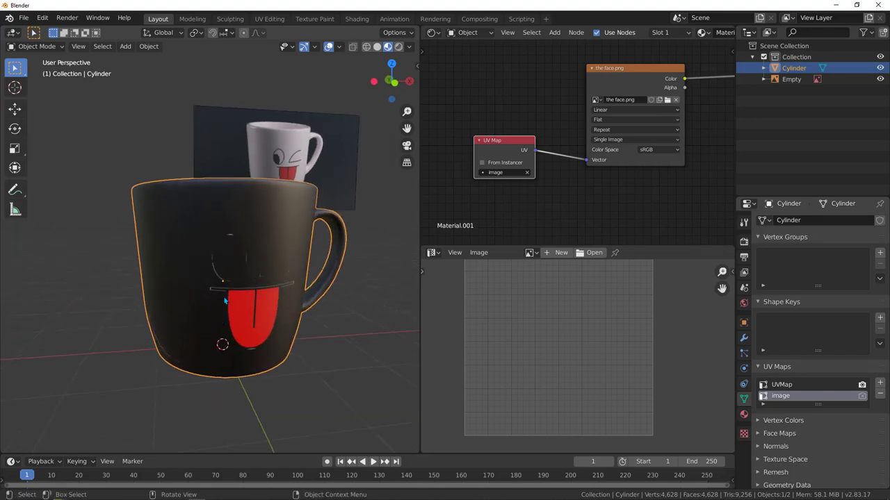
# Step: Invert the mug's face selection in Edit Mode, then select all the resulting UVs and scale them to about 0.069
pyautogui.moveTo(298, 188); pyautogui.dragTo(288, 293, button='middle')
pyautogui.press('Tab')
pyautogui.hotkey('ctrl', 'i')
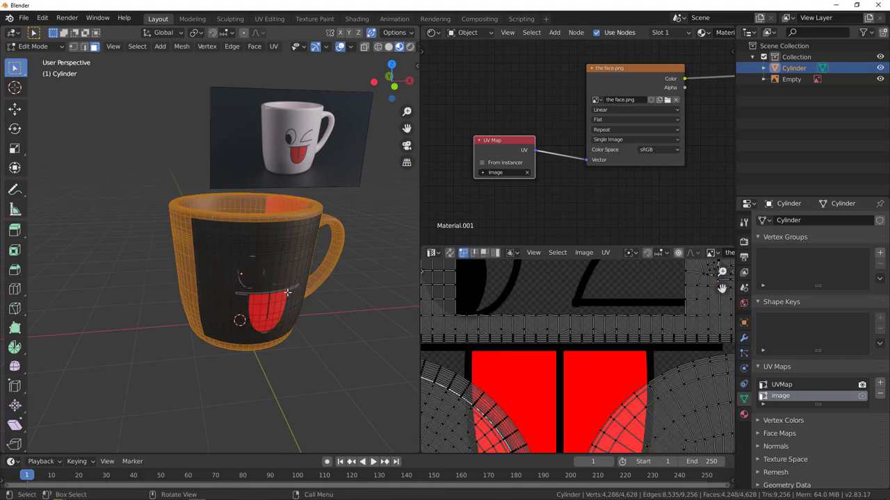
pyautogui.scroll(-6, 608, 365)
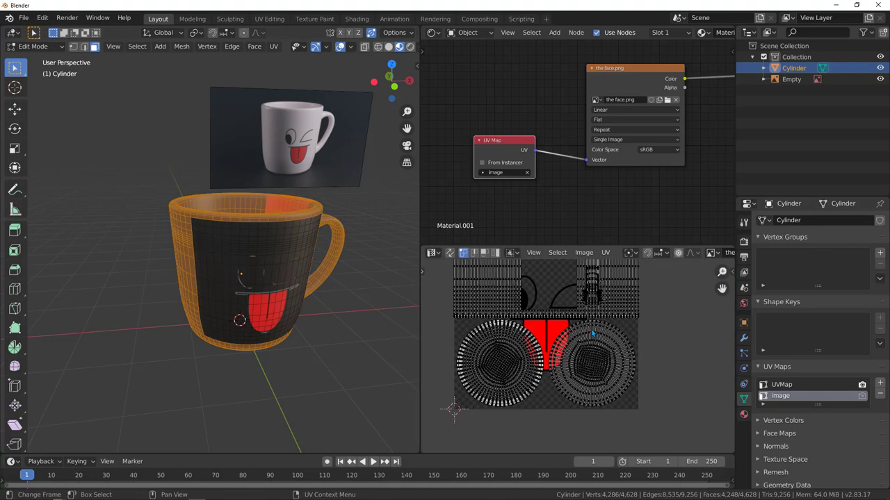
pyautogui.press('a')
pyautogui.scroll(-3, 510, 321)
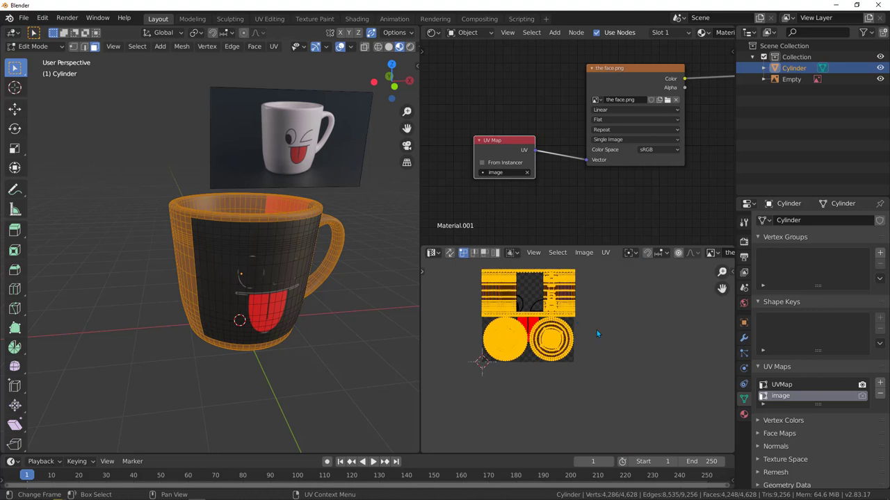
pyautogui.press('s')
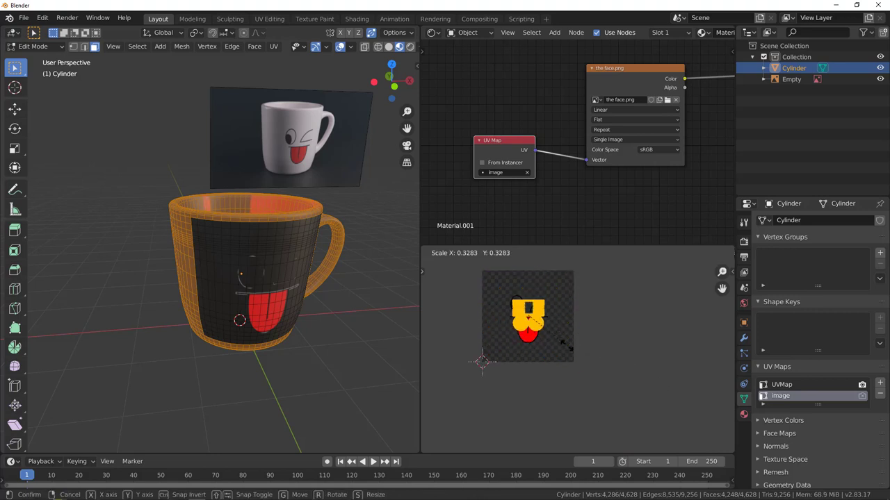
pyautogui.click(529, 330)
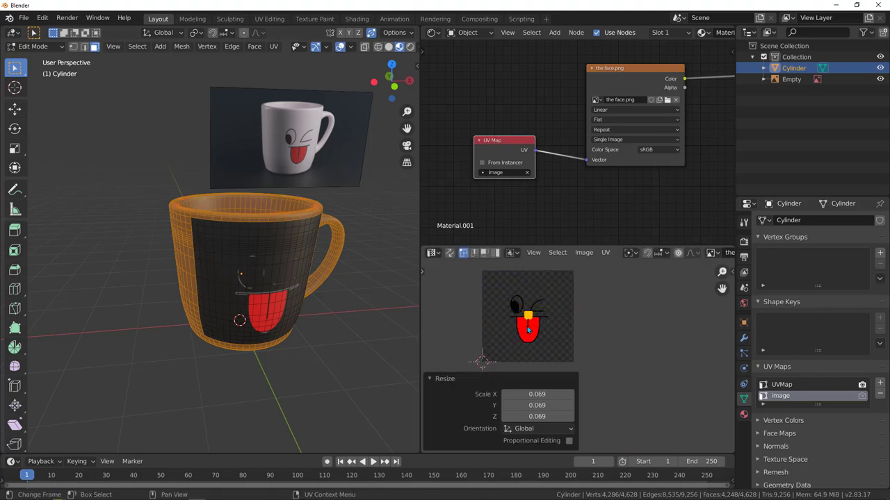
# Step: Move the shrunken UVs about -0.35 in X and -0.21 in Y onto a blank part of the face image, and return to Object Mode
pyautogui.press('g')
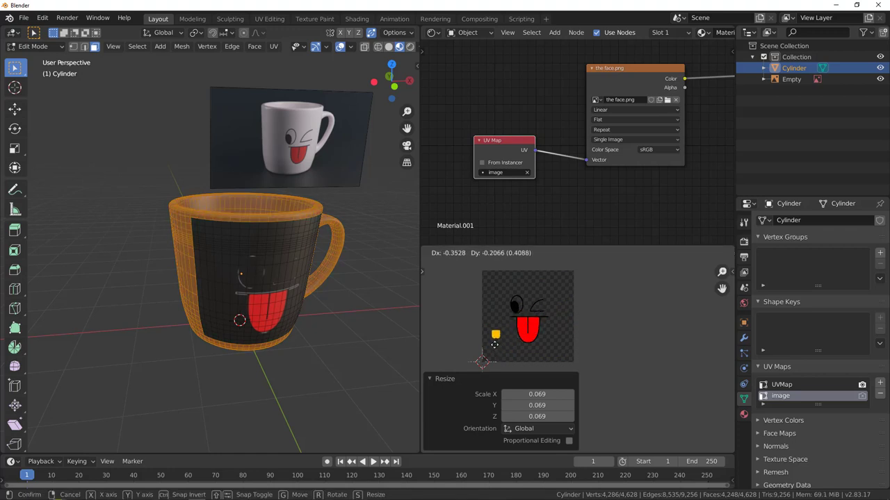
pyautogui.click(494, 344)
pyautogui.moveTo(314, 273); pyautogui.dragTo(256, 265, button='middle')
pyautogui.press('Tab')
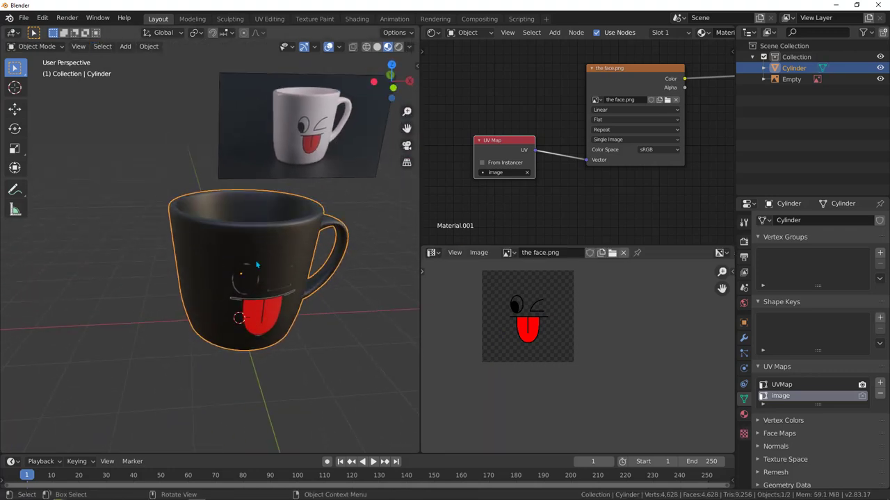
pyautogui.scroll(2, 257, 265)
pyautogui.moveTo(282, 330); pyautogui.dragTo(292, 222, button='middle')
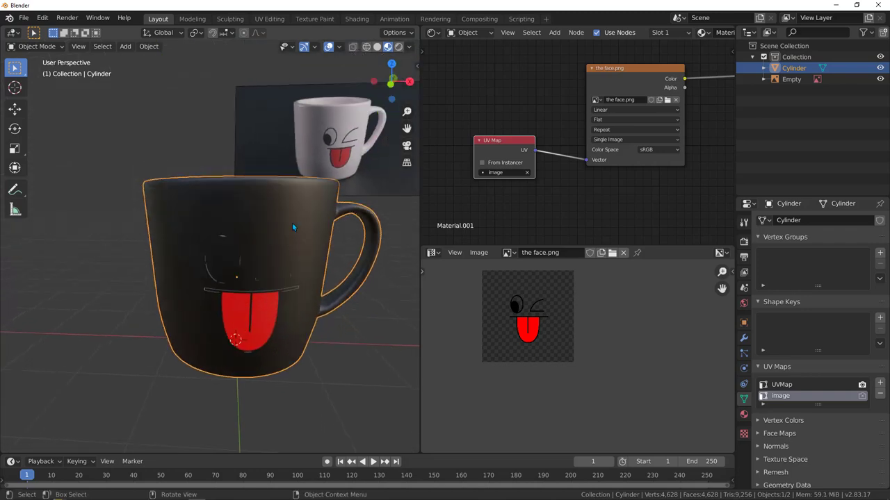
pyautogui.moveTo(264, 275); pyautogui.dragTo(299, 275, button='middle')
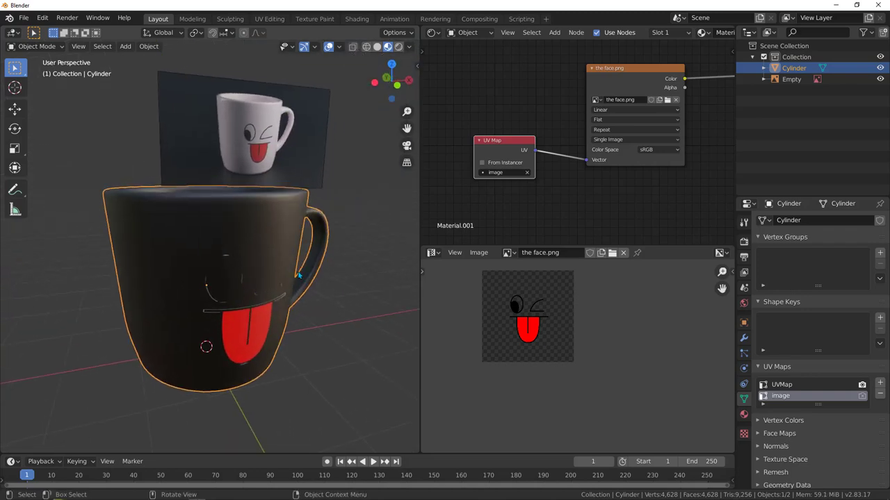
# Step: Add a MixRGB node between the face image texture and the Principled BSDF, placed above their link
pyautogui.scroll(-2, 597, 153)
pyautogui.moveTo(597, 153); pyautogui.dragTo(547, 128, button='middle')
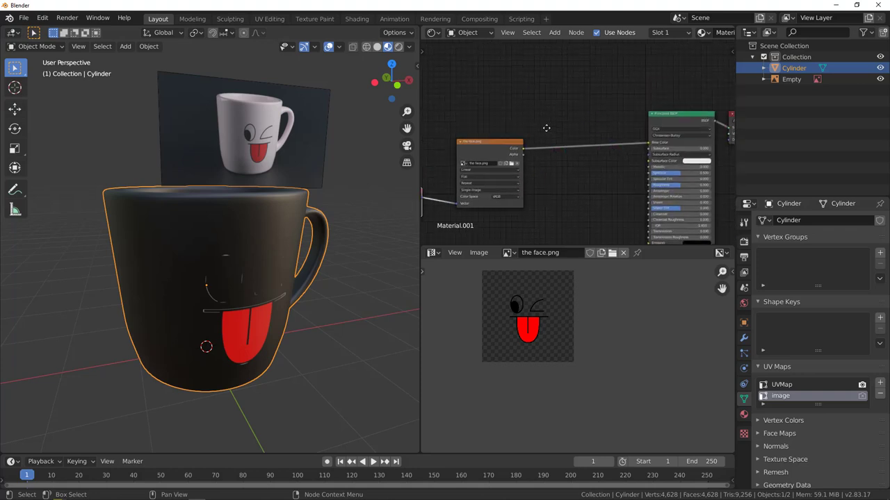
pyautogui.hotkey('shift', 'a')
pyautogui.click(551, 105)
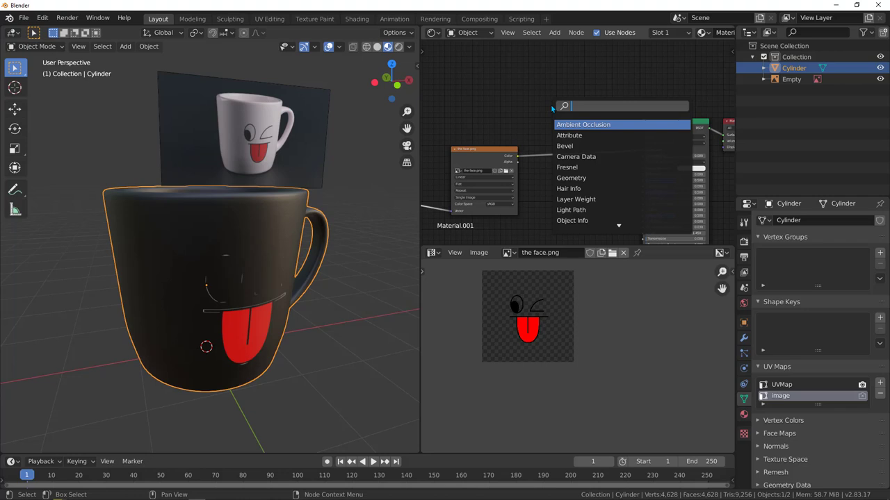
pyautogui.write('mix')
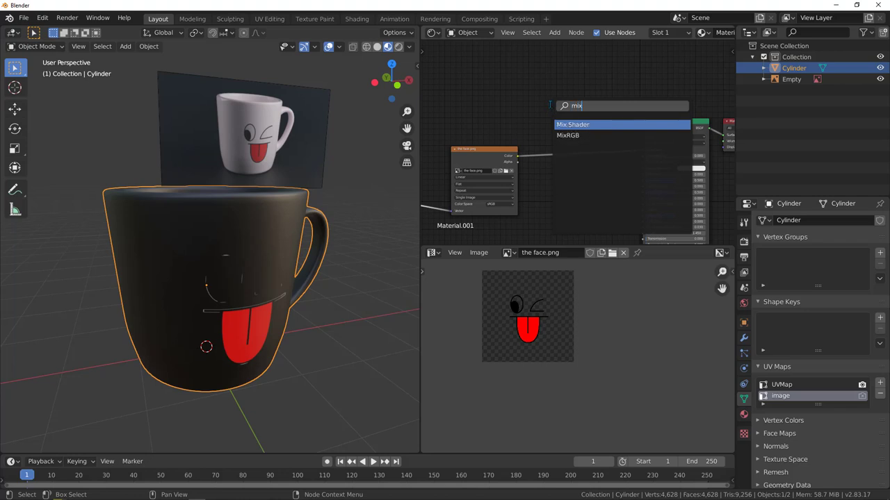
pyautogui.click(587, 136)
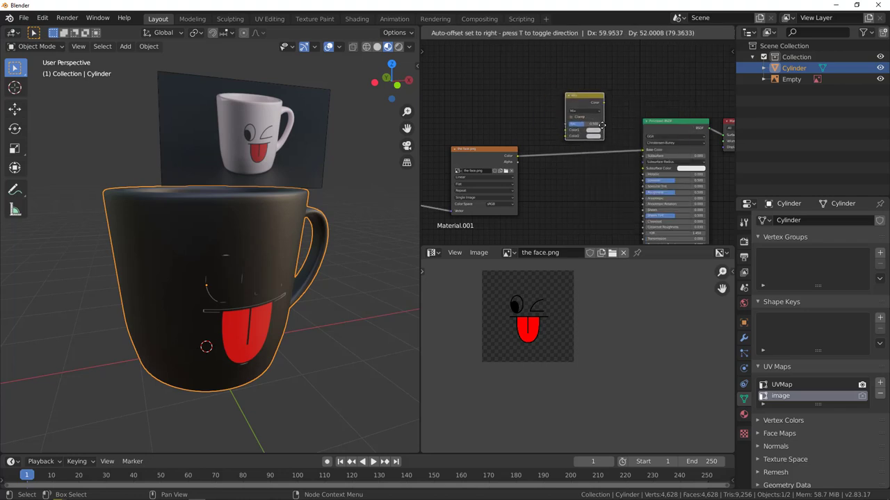
pyautogui.click(595, 121)
# Step: Connect the face image's Color to the Mix node's Color2 and its Alpha to Fac, and the Mix output to Base Color
pyautogui.scroll(1, 530, 133)
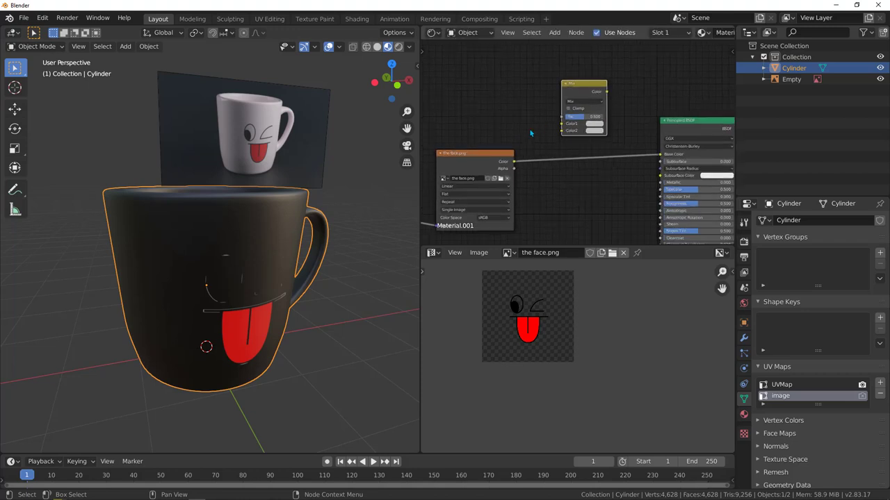
pyautogui.moveTo(531, 133); pyautogui.dragTo(562, 139, button='middle')
pyautogui.moveTo(547, 169); pyautogui.dragTo(595, 142)
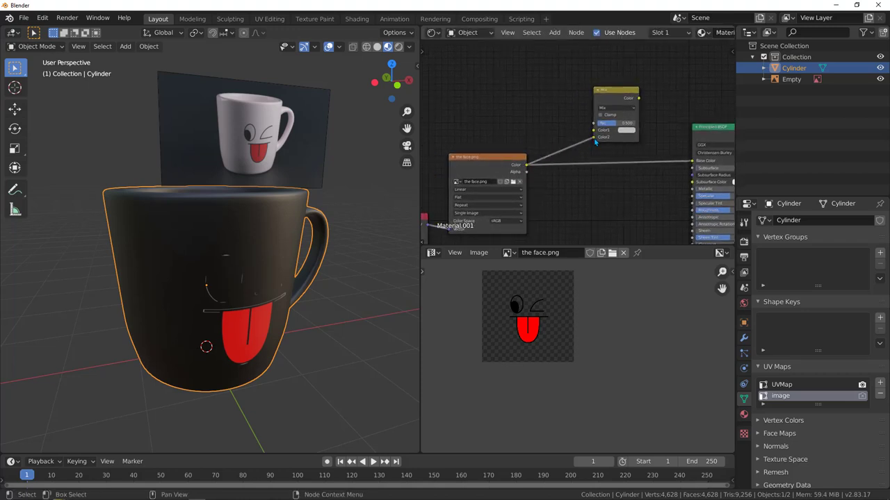
pyautogui.moveTo(526, 172); pyautogui.dragTo(594, 123)
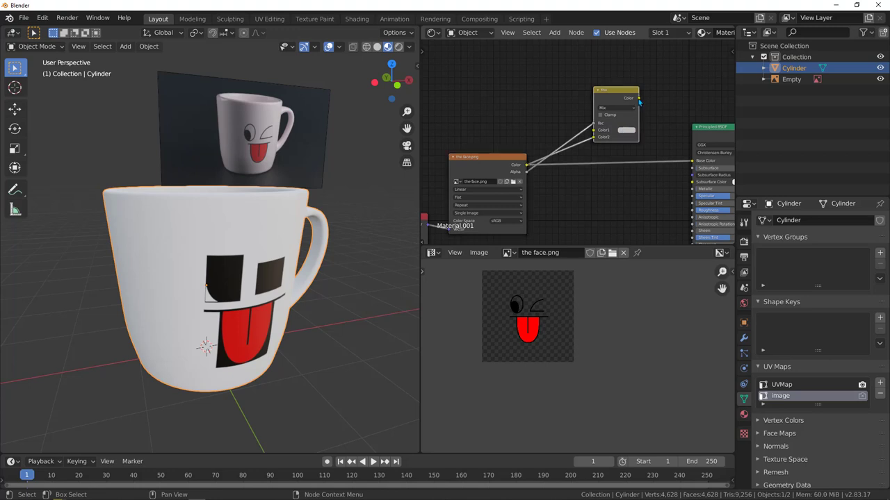
pyautogui.moveTo(638, 99); pyautogui.dragTo(693, 161)
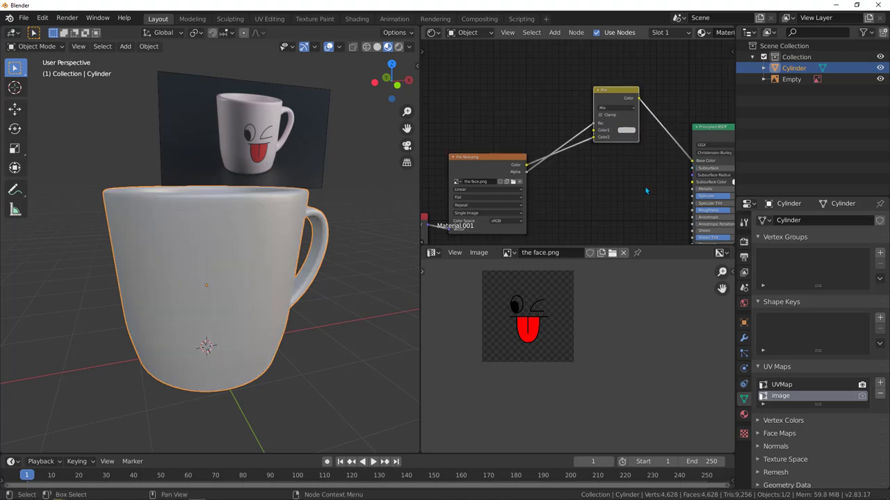
# Step: Set the Mix node's Color1 to a neutral light grey with saturation 0 and value about 0.8
pyautogui.click(626, 130)
pyautogui.moveTo(674, 52); pyautogui.dragTo(674, 40)
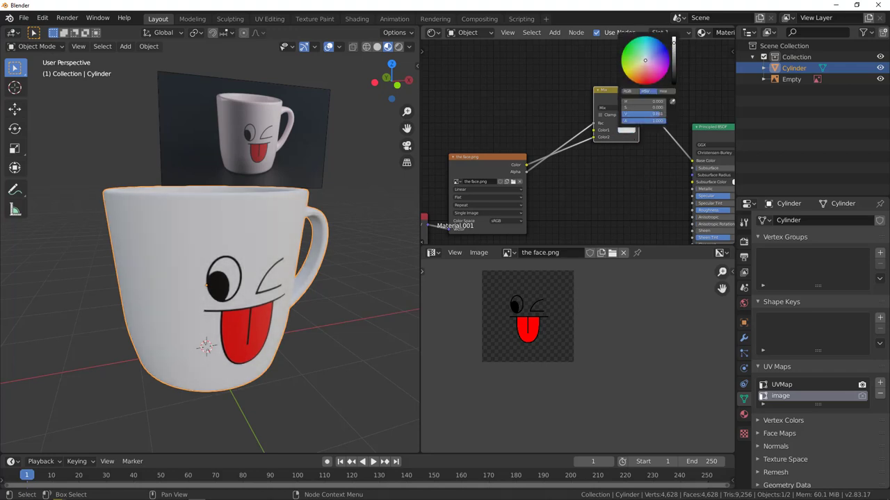
pyautogui.moveTo(650, 68)
pyautogui.mouseDown()
pyautogui.moveTo(629, 72)
pyautogui.moveTo(654, 72)
pyautogui.moveTo(659, 50)
pyautogui.moveTo(645, 61)
pyautogui.mouseUp()
pyautogui.moveTo(278, 241); pyautogui.dragTo(202, 273, button='middle')
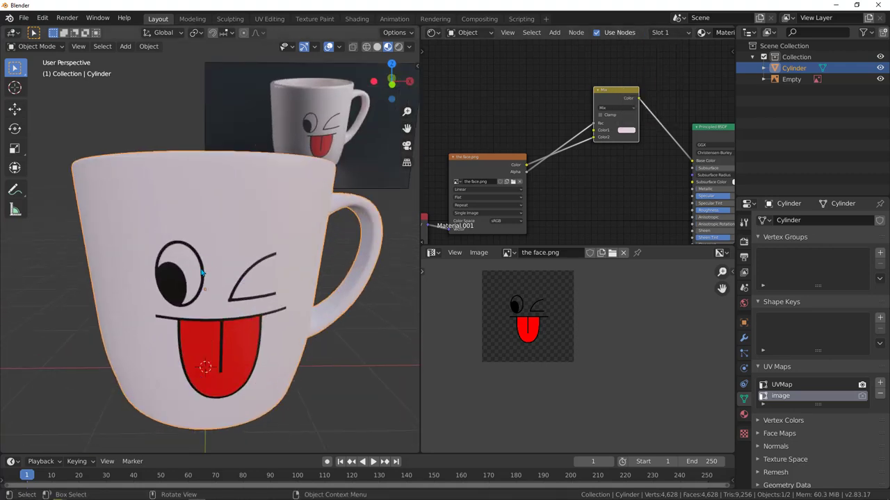
pyautogui.scroll(3, 201, 272)
pyautogui.click(626, 131)
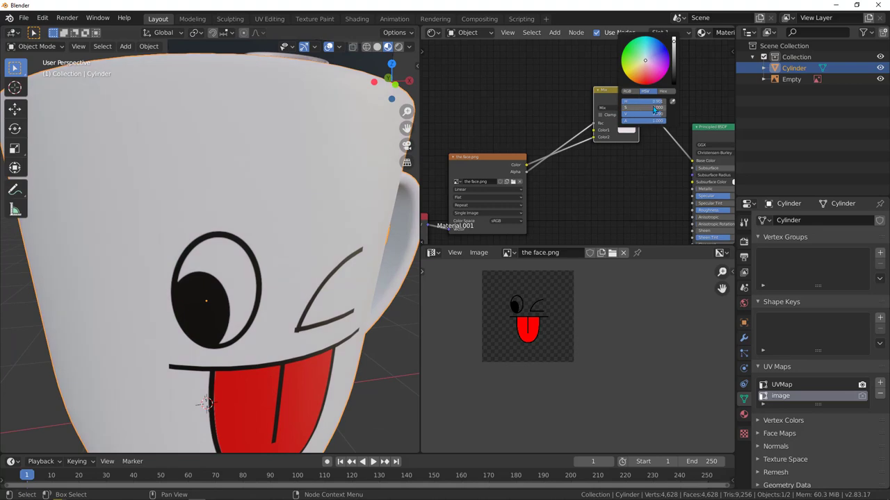
pyautogui.moveTo(653, 109)
pyautogui.mouseDown()
pyautogui.moveTo(626, 109)
pyautogui.moveTo(667, 119)
pyautogui.mouseUp()
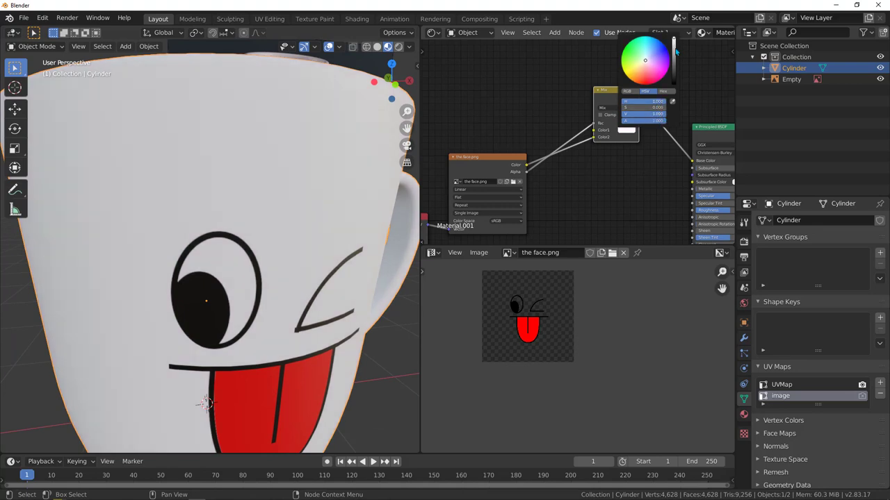
pyautogui.moveTo(673, 42); pyautogui.dragTo(674, 44)
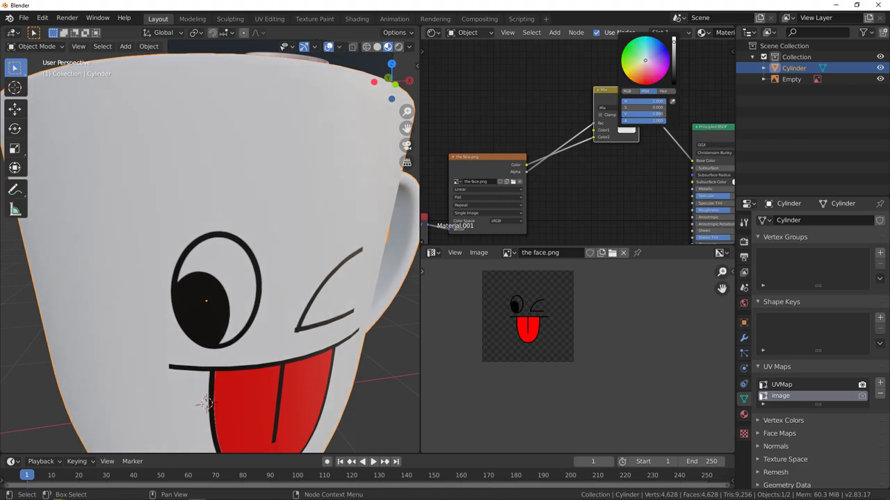
pyautogui.moveTo(643, 113); pyautogui.dragTo(634, 113)
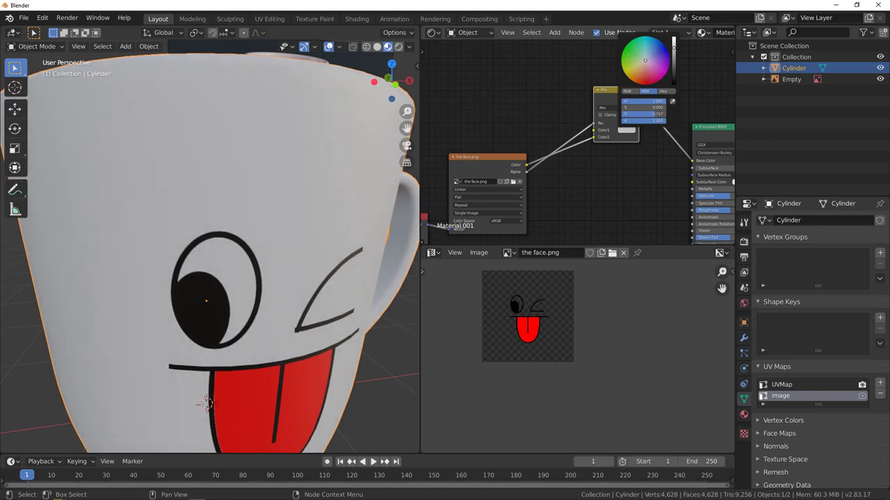
# Step: Examine the winking face on the mug from several angles and compare it with the reference picture and the material's nodes
pyautogui.scroll(-5, 274, 292)
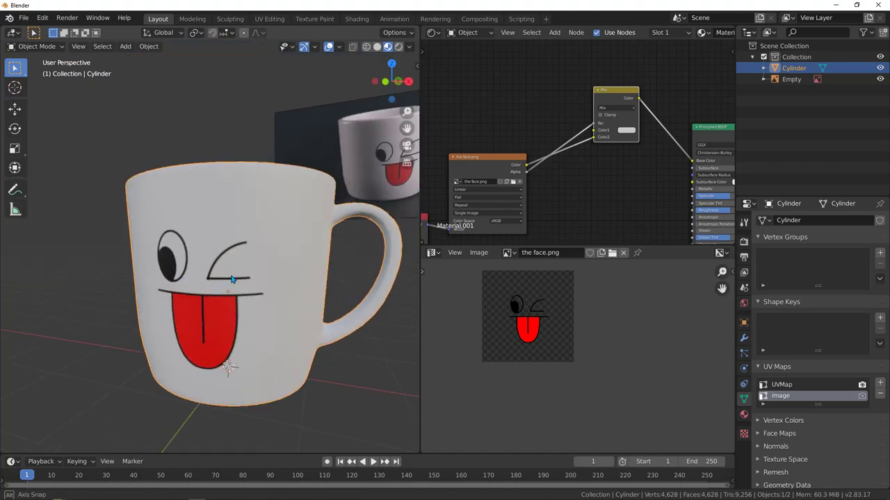
pyautogui.moveTo(278, 292)
pyautogui.mouseDown(button='middle')
pyautogui.moveTo(280, 339)
pyautogui.moveTo(295, 292)
pyautogui.mouseUp(button='middle')
pyautogui.scroll(-2, 604, 204)
pyautogui.moveTo(603, 203); pyautogui.dragTo(487, 115, button='middle')
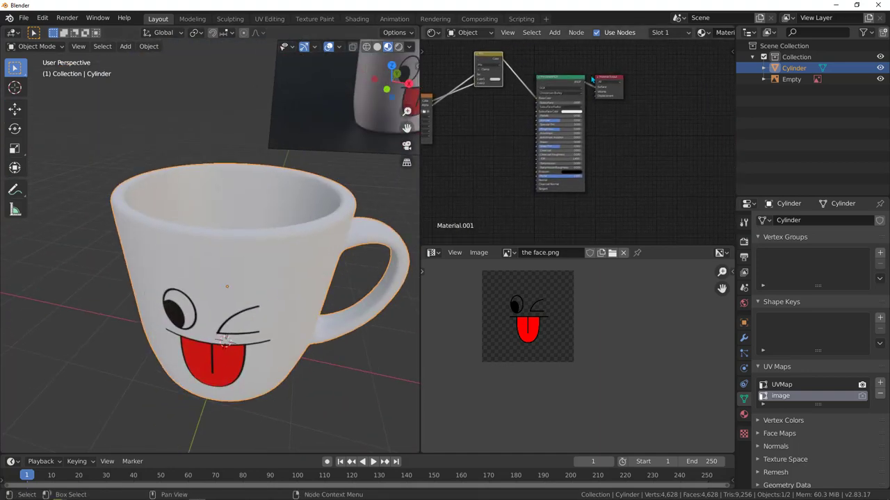
pyautogui.scroll(2, 595, 92)
pyautogui.moveTo(577, 143); pyautogui.dragTo(613, 113, button='middle')
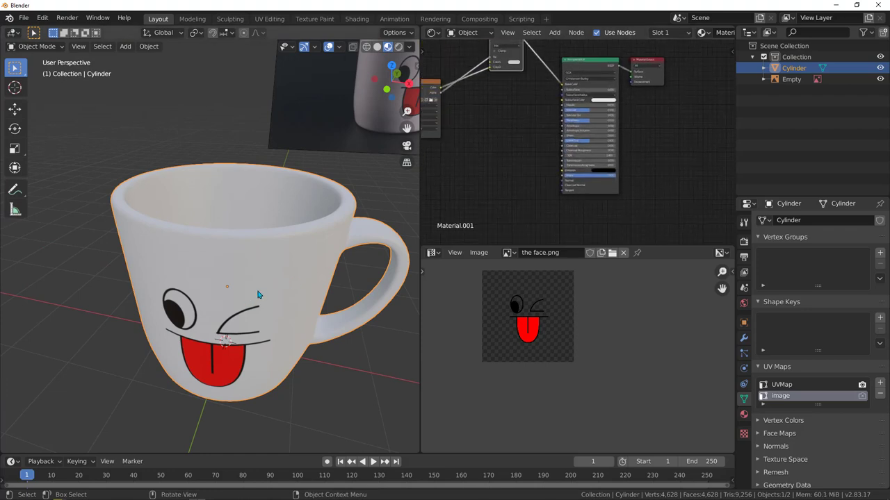
pyautogui.moveTo(292, 306); pyautogui.dragTo(278, 287, button='middle')
pyautogui.scroll(-6, 277, 287)
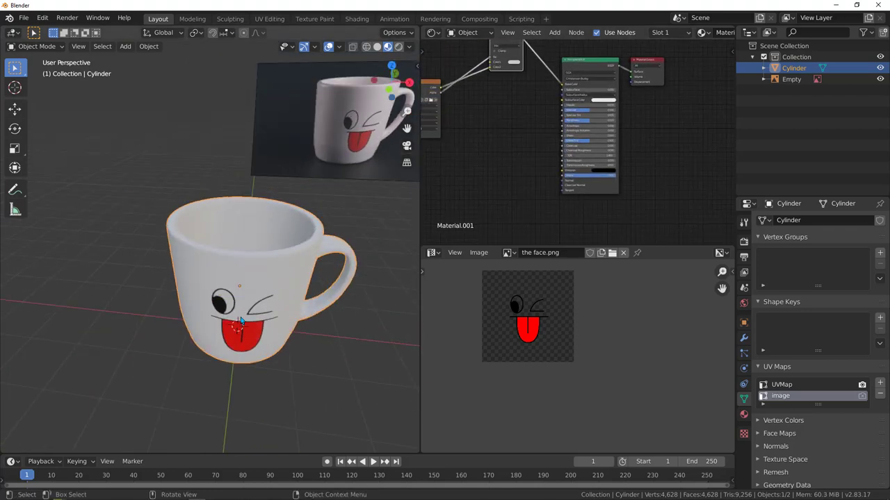
pyautogui.scroll(5, 264, 318)
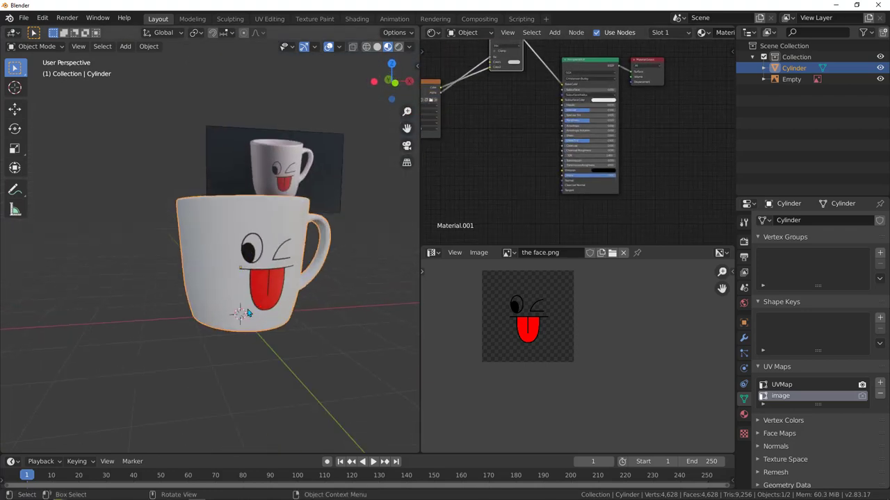
# Step: Add a plane beneath the mug and scale it up more than about 17 times to form a large floor
pyautogui.scroll(2, 254, 319)
pyautogui.hotkey('shift', 'a')
pyautogui.moveTo(261, 277)
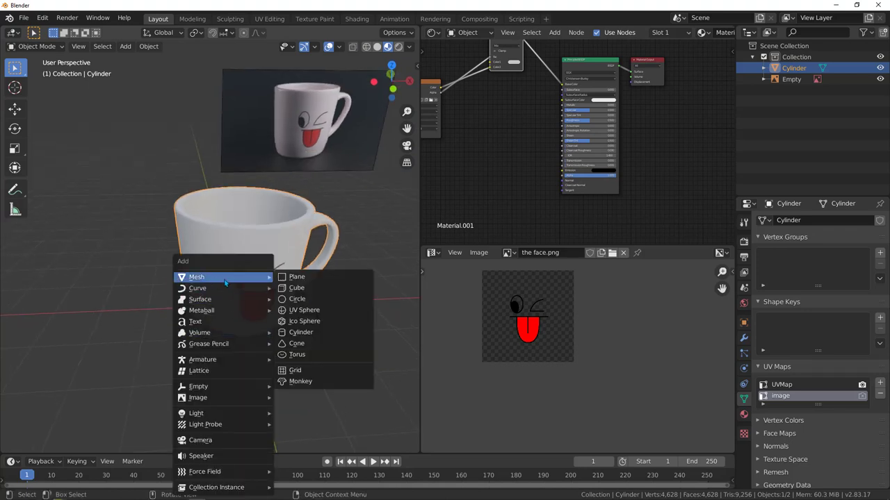
pyautogui.click(297, 277)
pyautogui.scroll(-2, 265, 290)
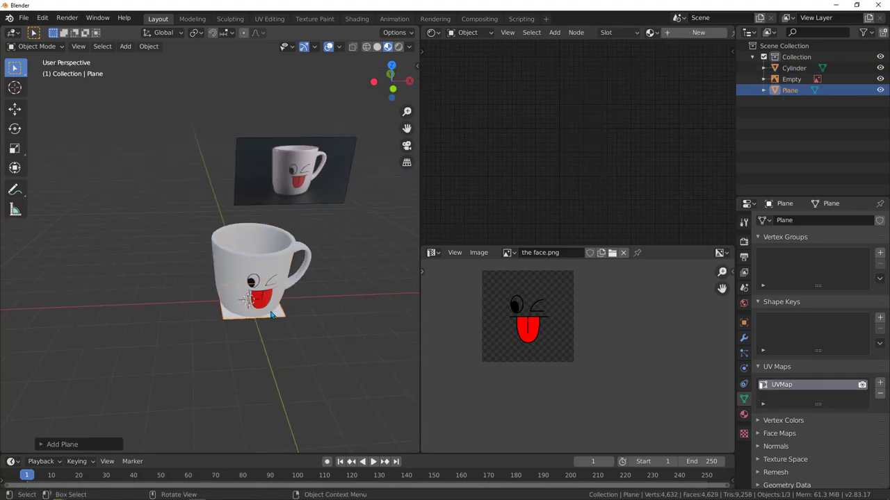
pyautogui.press('s')
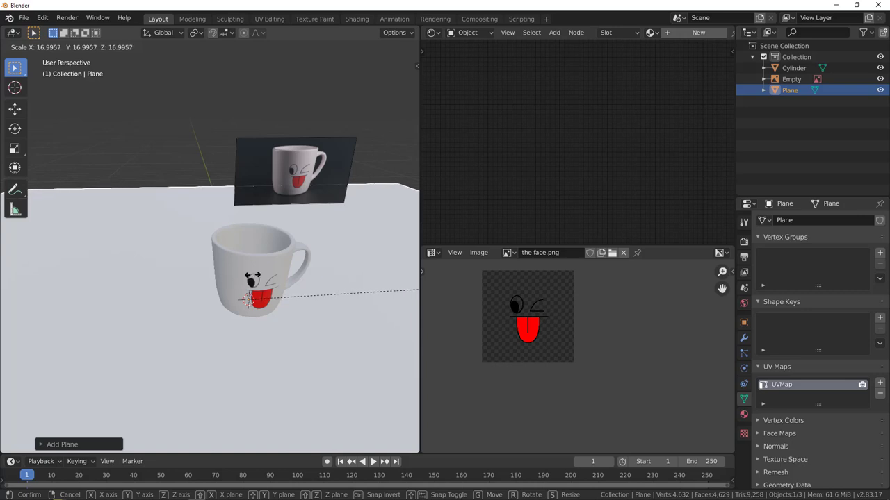
pyautogui.click(202, 240)
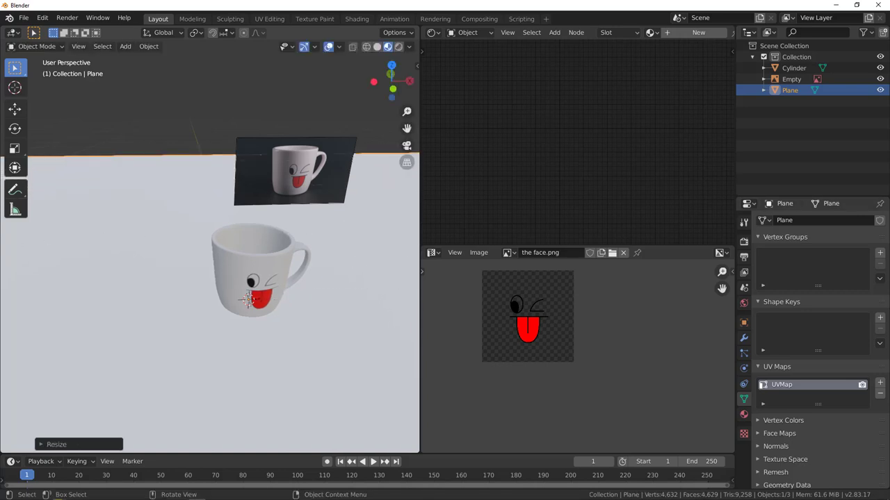
pyautogui.scroll(-2, 266, 219)
pyautogui.scroll(4, 271, 234)
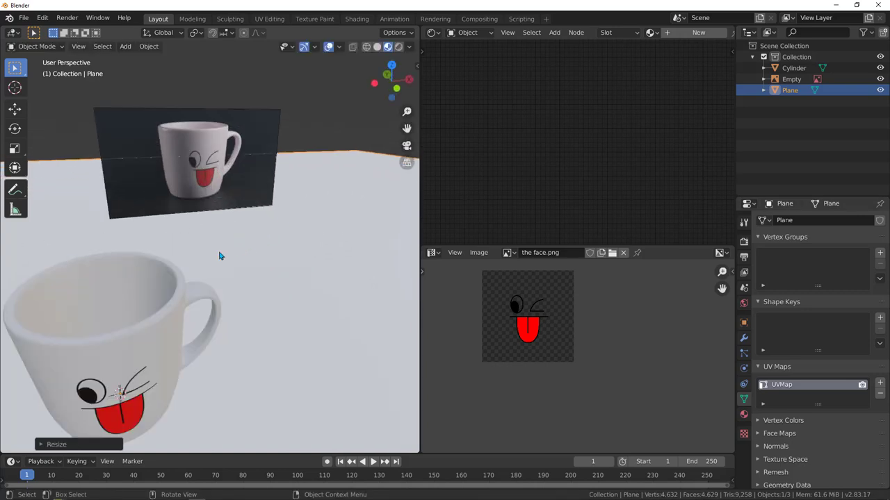
pyautogui.scroll(-3, 222, 254)
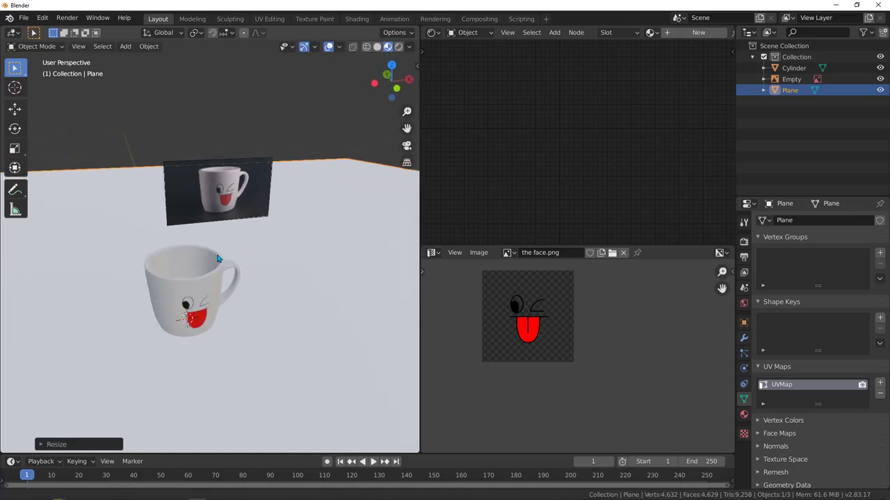
# Step: Give the floor plane a new material with a near-black base colour and a roughness of about 0.347
pyautogui.click(695, 32)
pyautogui.scroll(2, 583, 92)
pyautogui.click(610, 82)
pyautogui.moveTo(650, 97); pyautogui.dragTo(649, 127)
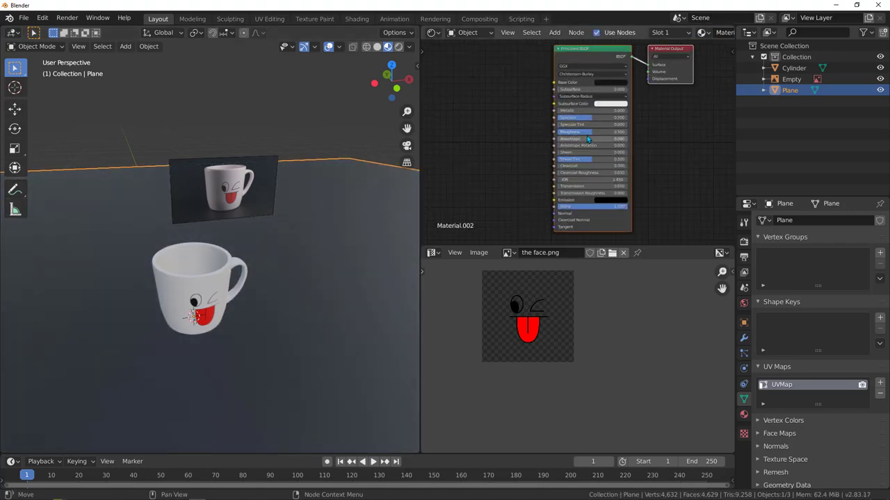
pyautogui.moveTo(589, 132); pyautogui.dragTo(575, 132)
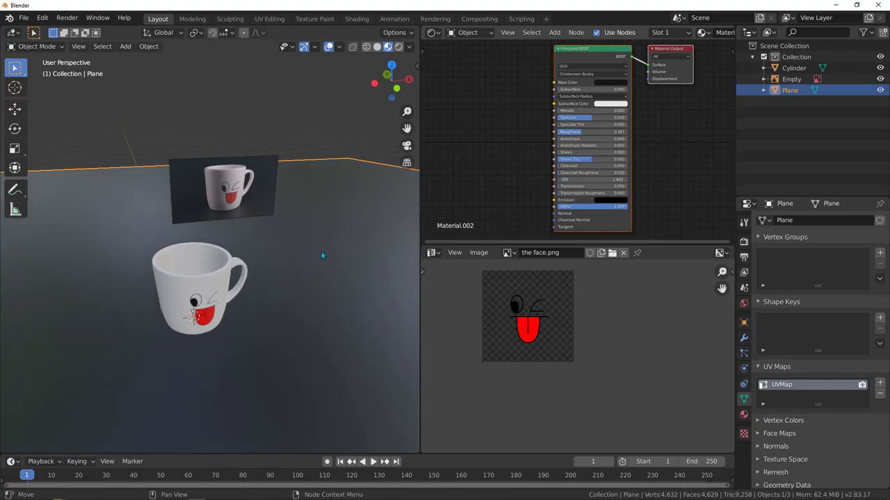
# Step: Delete the reference image empty standing behind the mug
pyautogui.moveTo(321, 252); pyautogui.dragTo(201, 249, button='middle')
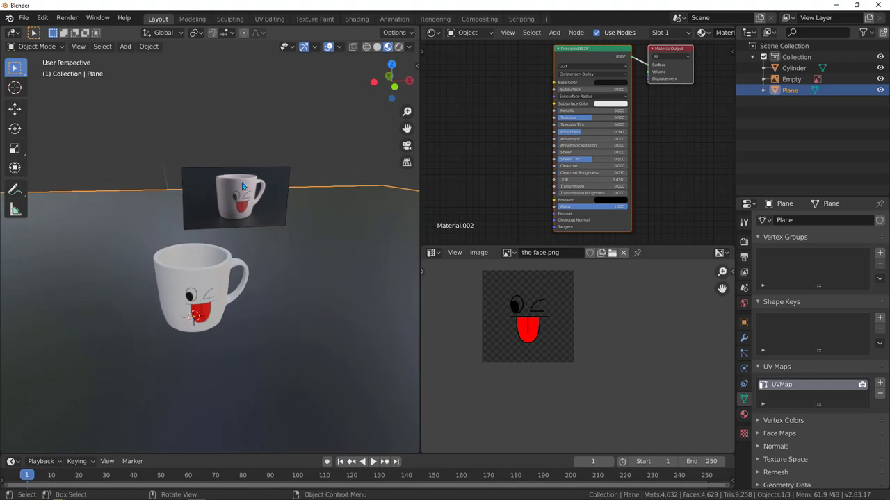
pyautogui.click(241, 182)
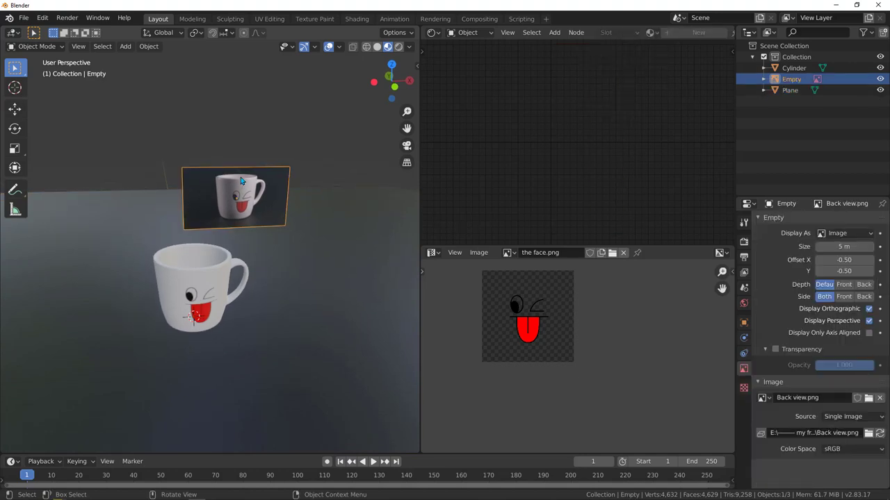
pyautogui.press('Delete')
pyautogui.scroll(4, 172, 301)
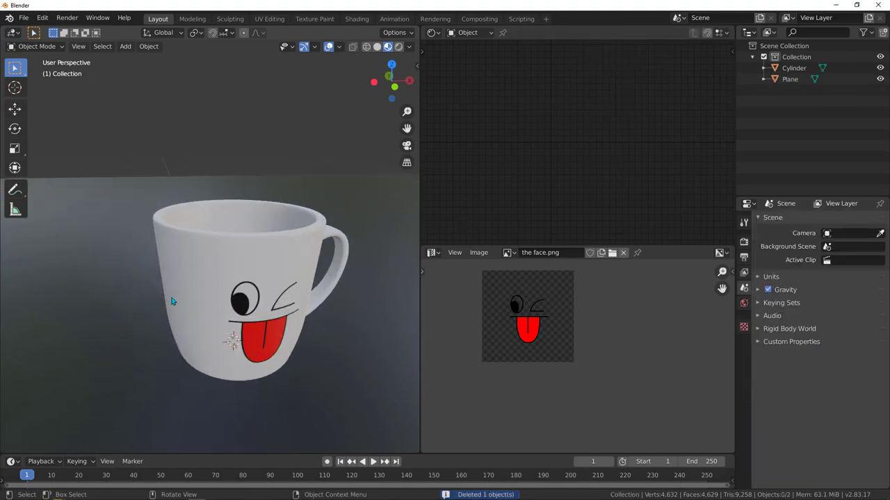
pyautogui.moveTo(173, 301); pyautogui.dragTo(234, 233, button='middle')
pyautogui.scroll(-5, 200, 273)
pyautogui.scroll(4, 233, 233)
# Step: Add an area light and raise it about 6 m along the Z axis above the mug
pyautogui.click(224, 236)
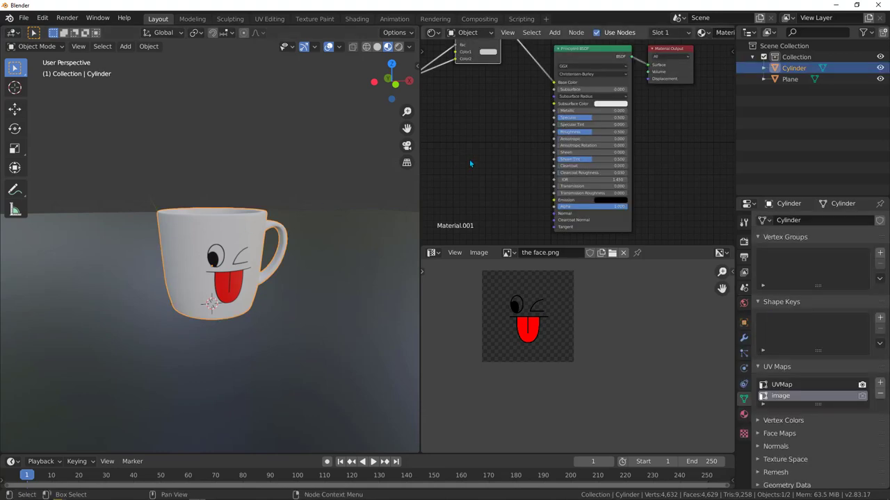
pyautogui.moveTo(242, 260)
pyautogui.mouseDown(button='middle')
pyautogui.moveTo(241, 270)
pyautogui.moveTo(239, 257)
pyautogui.mouseUp(button='middle')
pyautogui.hotkey('shift', 'a')
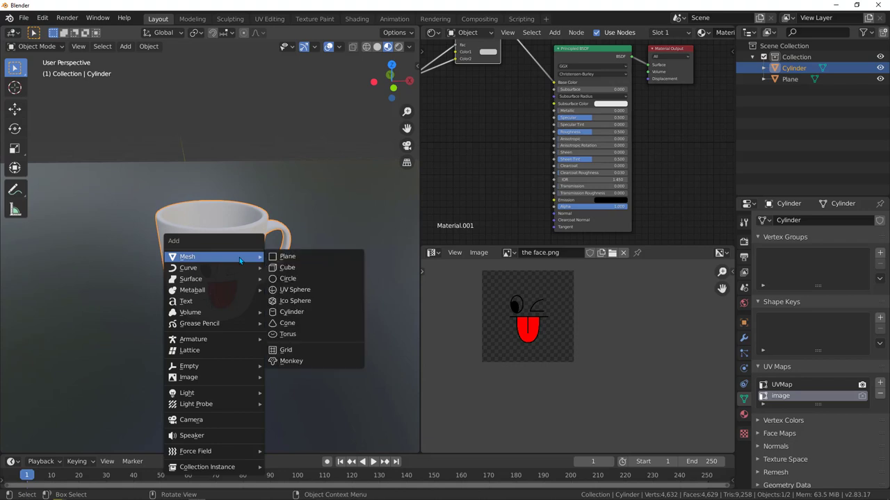
pyautogui.moveTo(229, 392)
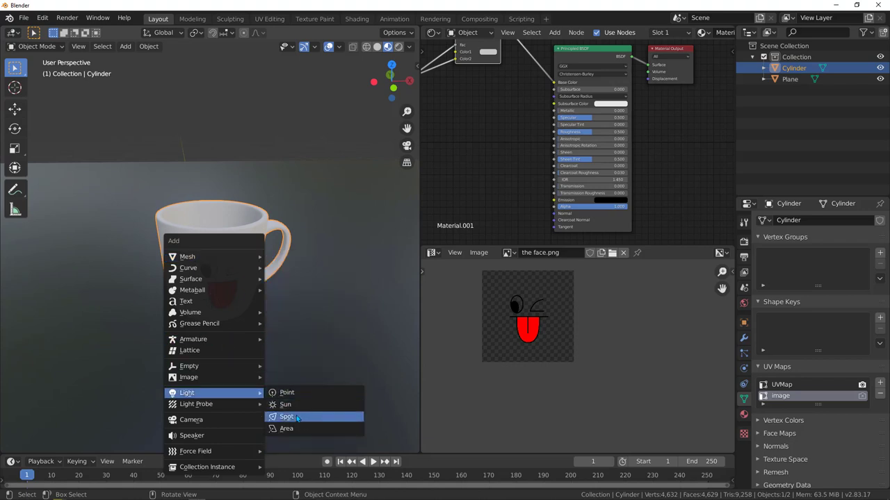
pyautogui.click(287, 428)
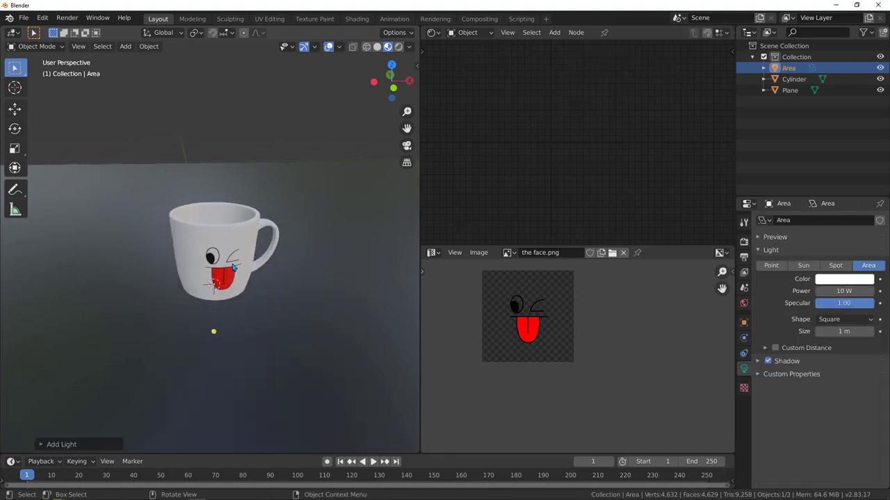
pyautogui.moveTo(239, 271); pyautogui.dragTo(272, 271, button='middle')
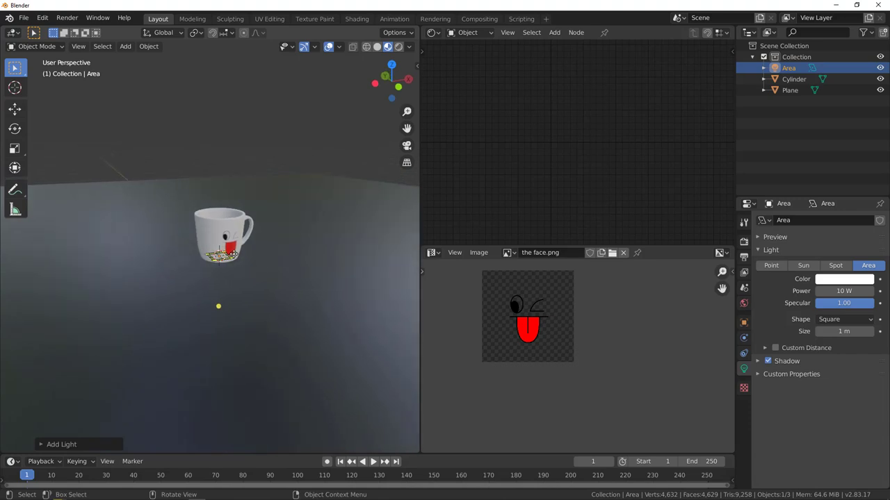
pyautogui.press('g')
pyautogui.press('z')
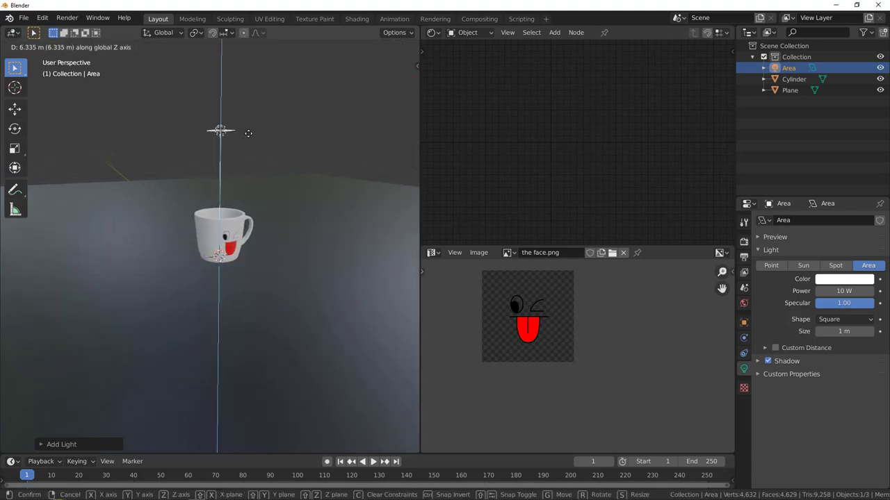
pyautogui.click(249, 142)
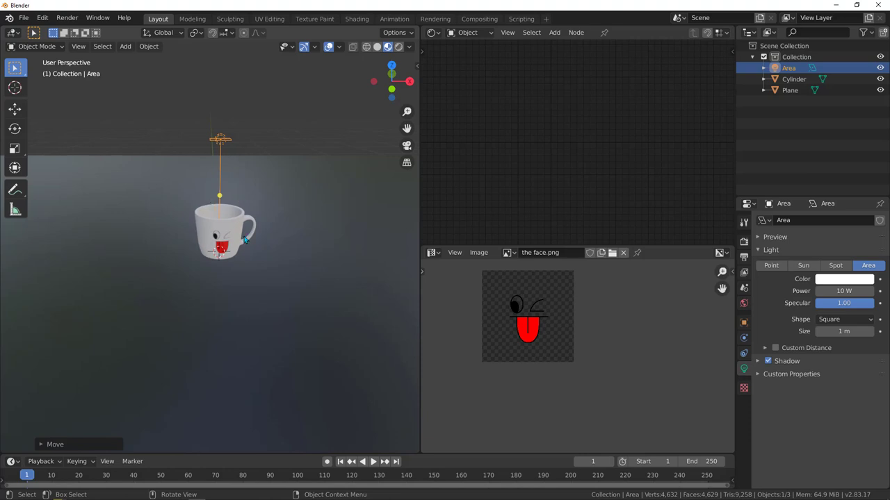
# Step: Move the area light about 7 m in X to the handle side of the mug and aim it at the mug
pyautogui.moveTo(239, 230); pyautogui.dragTo(220, 182, button='middle')
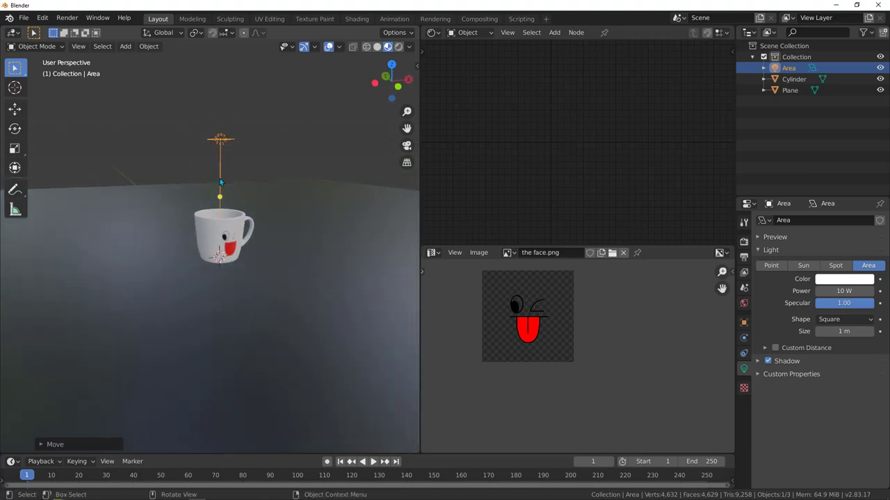
pyautogui.moveTo(190, 121); pyautogui.dragTo(253, 182, button='middle')
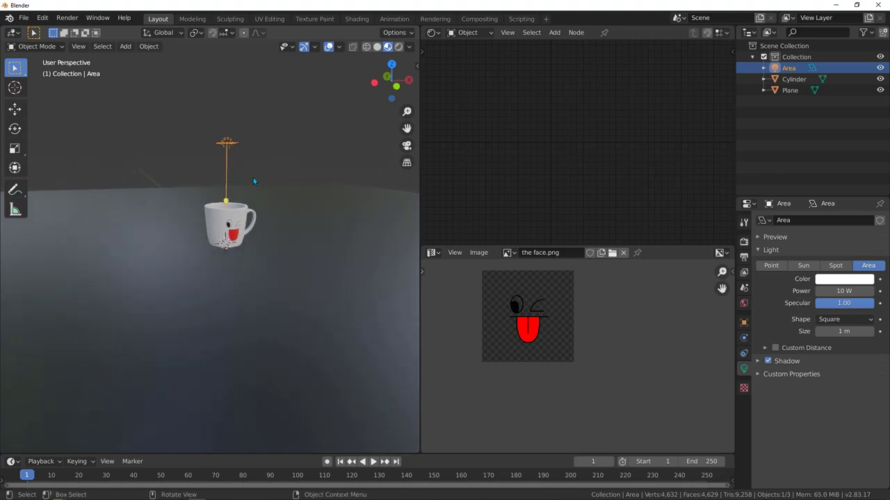
pyautogui.press('g')
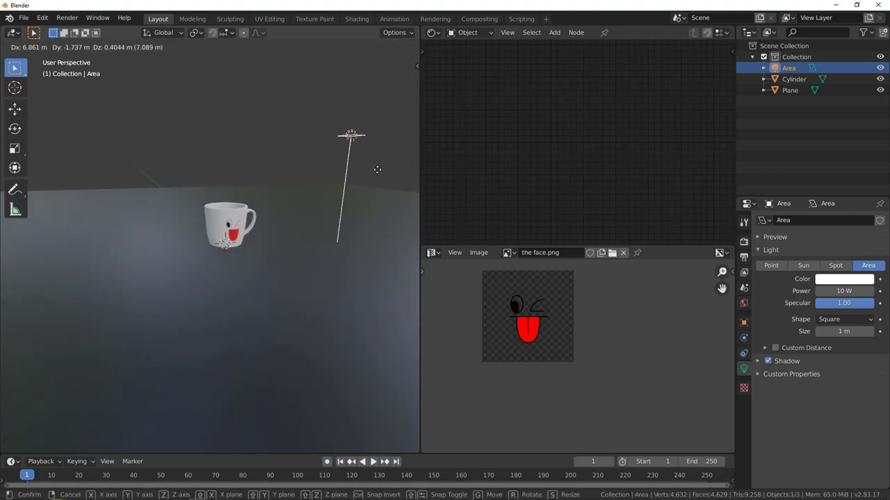
pyautogui.click(386, 173)
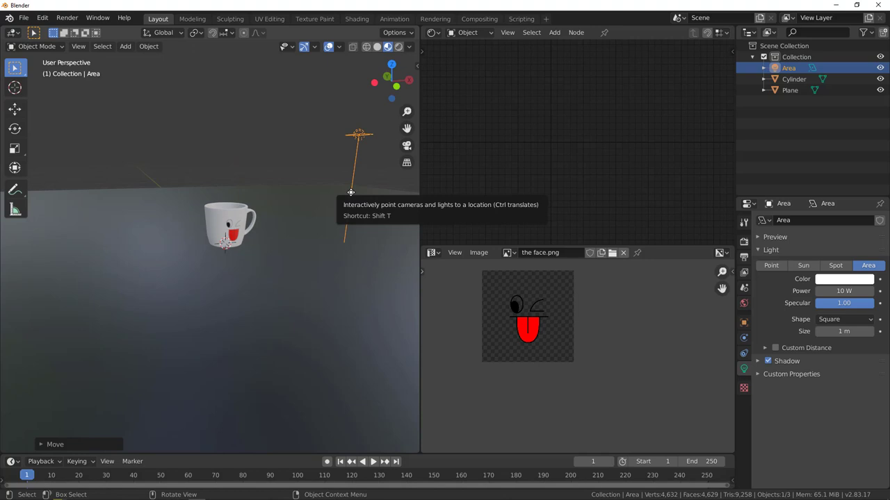
pyautogui.moveTo(352, 193); pyautogui.dragTo(235, 219)
# Step: Enlarge the square area light to a size of about 5.23 m
pyautogui.moveTo(341, 163); pyautogui.dragTo(368, 141, button='middle')
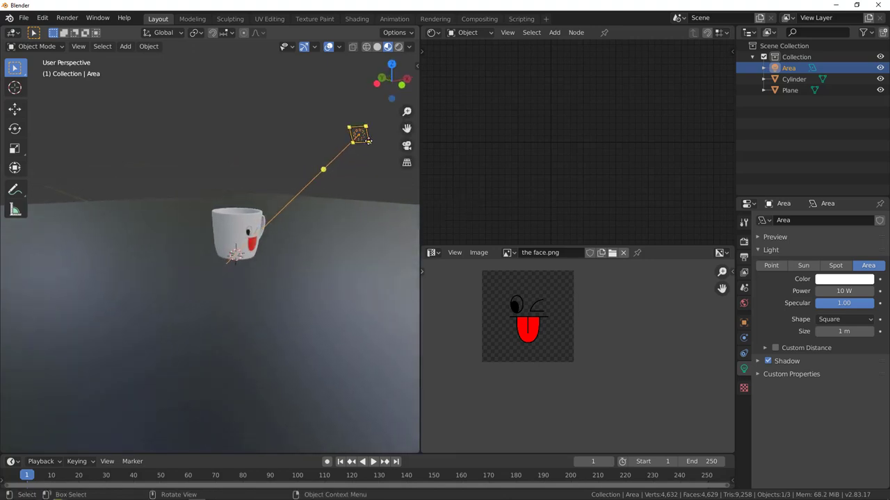
pyautogui.moveTo(369, 142); pyautogui.dragTo(448, 220)
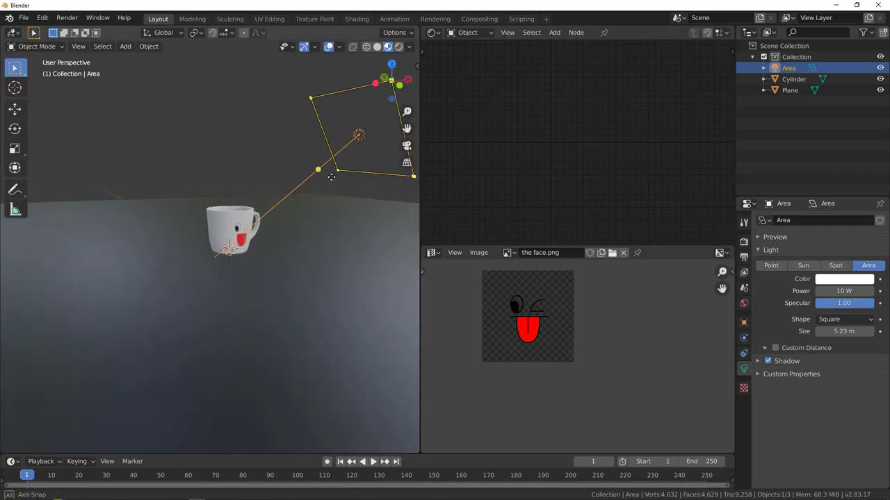
pyautogui.moveTo(389, 209); pyautogui.dragTo(213, 212, button='middle')
# Step: Switch the 3D view to Rendered shading and set the area light's power to 500 W
pyautogui.press('z')
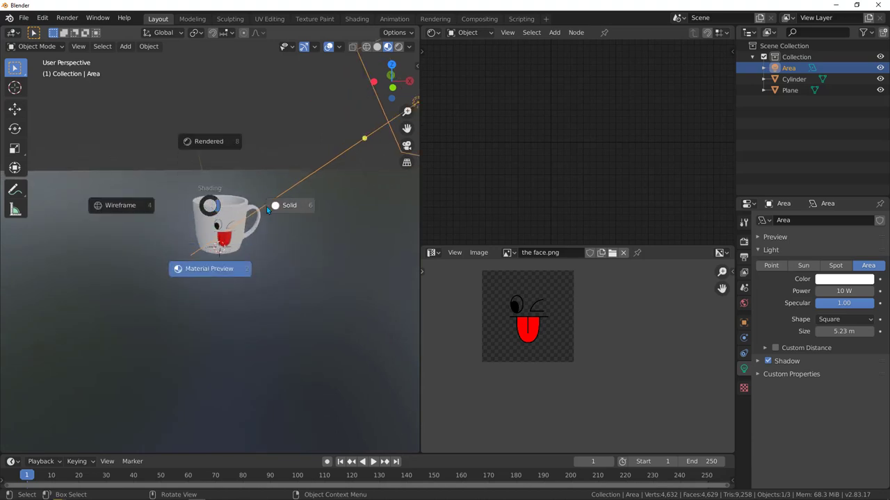
pyautogui.click(215, 143)
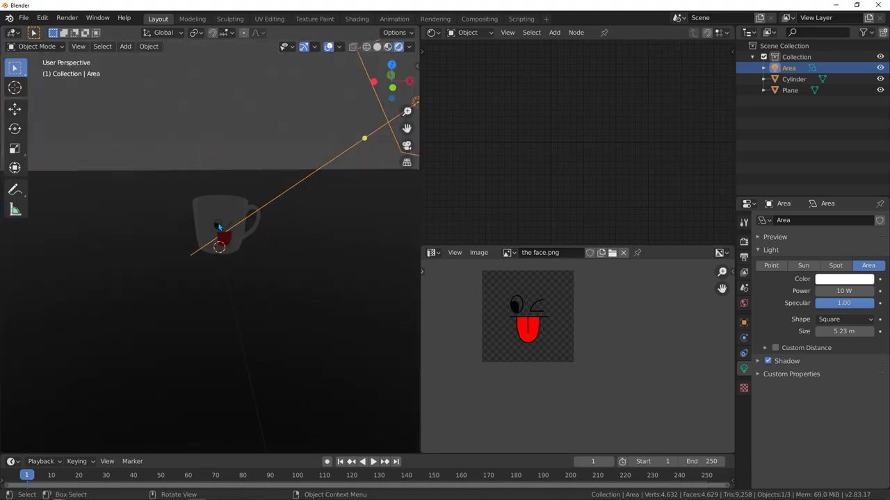
pyautogui.scroll(3, 225, 220)
pyautogui.keyDown('shift'); pyautogui.moveTo(225, 220); pyautogui.dragTo(209, 211, button='middle'); pyautogui.keyUp('shift')
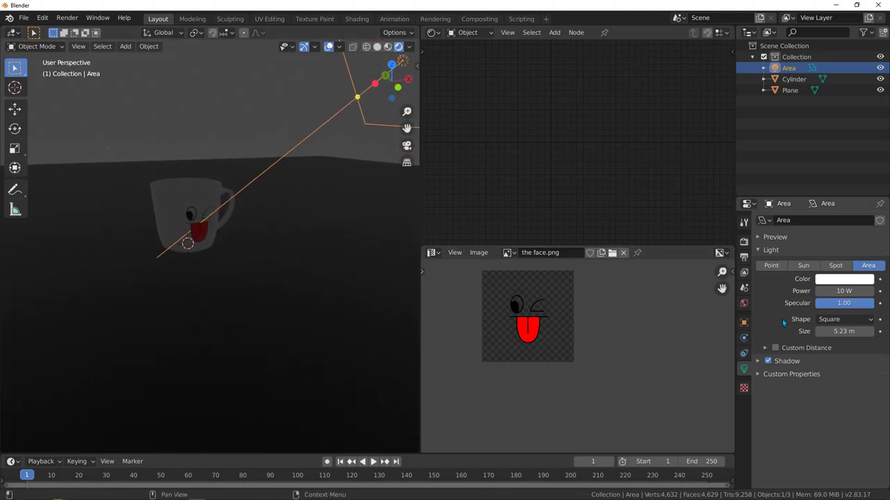
pyautogui.click(843, 290)
pyautogui.press('Return')
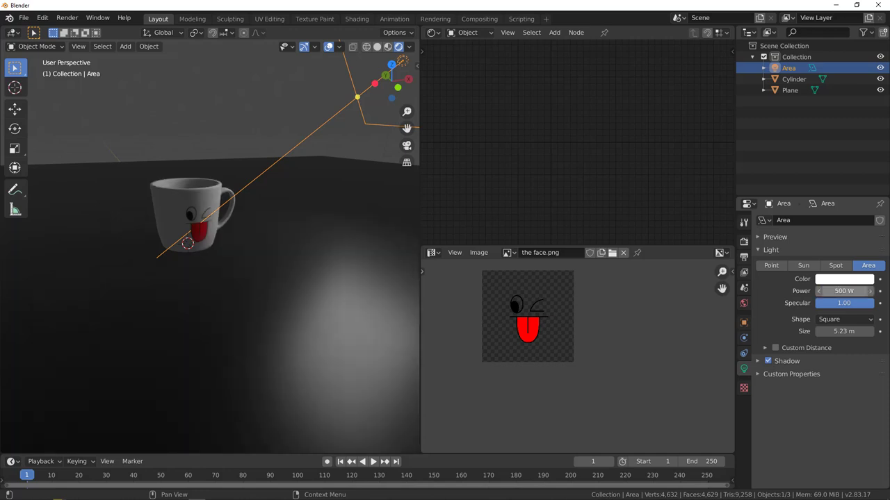
# Step: Duplicate the area light and place the copy on the opposite side of the mug from the handle
pyautogui.moveTo(245, 196); pyautogui.dragTo(255, 180, button='middle')
pyautogui.scroll(-5, 226, 204)
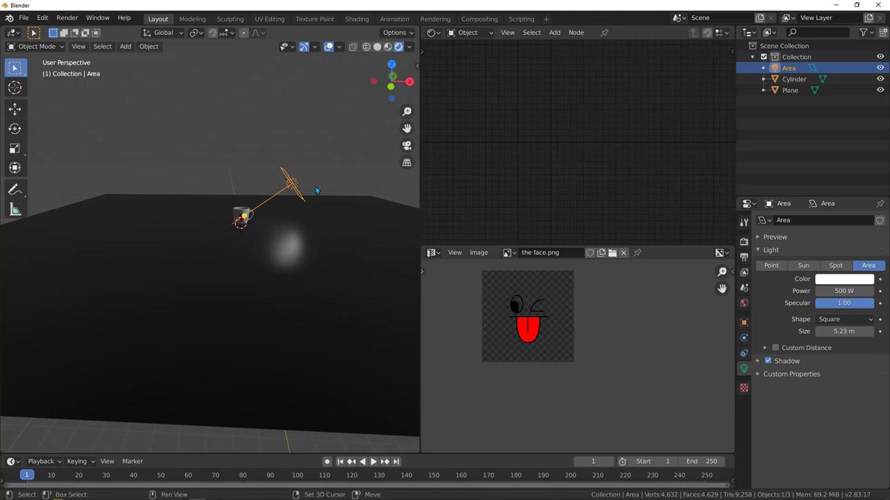
pyautogui.hotkey('shift', 'd')
pyautogui.click(195, 189)
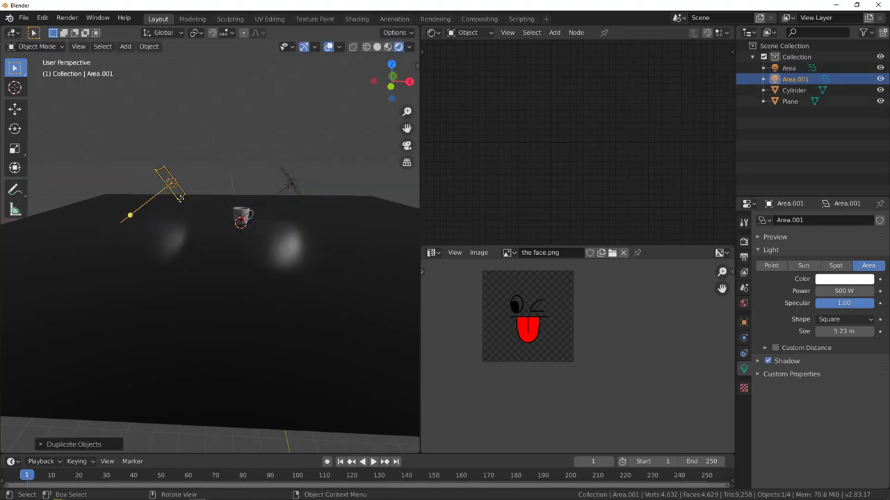
# Step: Reposition the duplicated area light on the side of the mug opposite the handle and aim it at the mug
pyautogui.moveTo(147, 215); pyautogui.dragTo(249, 221)
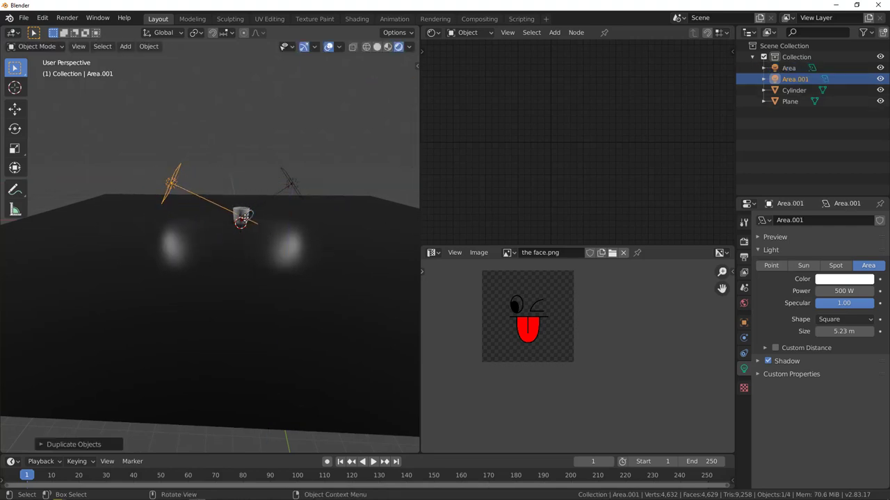
pyautogui.scroll(3, 251, 228)
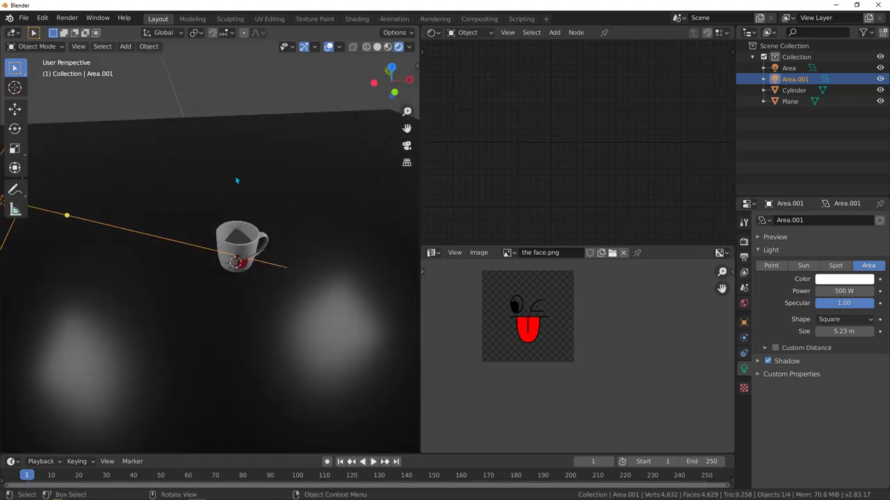
pyautogui.moveTo(235, 176); pyautogui.dragTo(174, 221, button='middle')
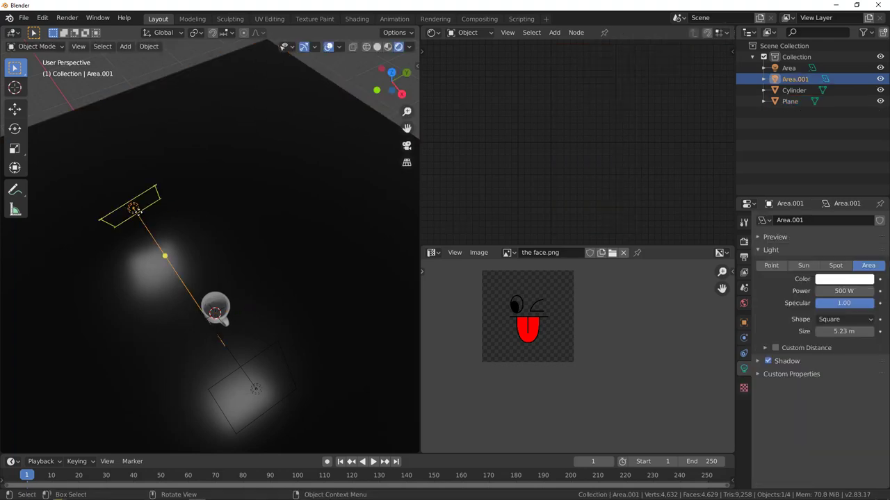
pyautogui.press('g')
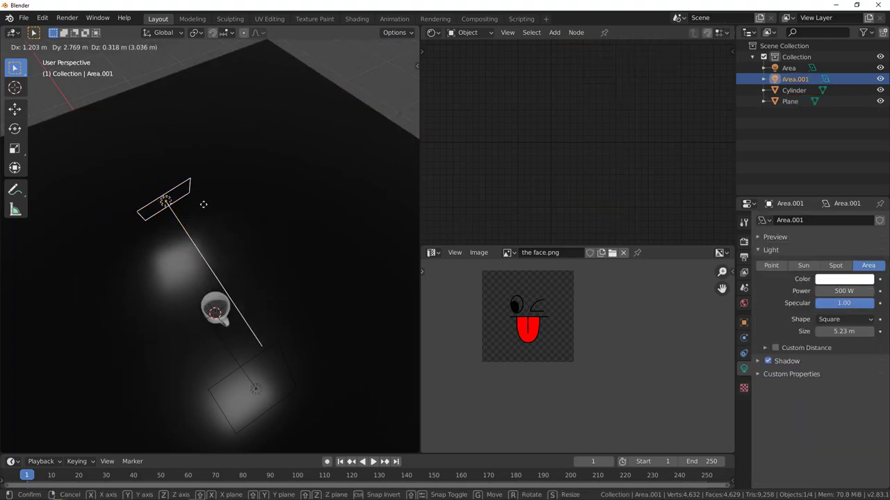
pyautogui.click(200, 201)
pyautogui.moveTo(208, 248); pyautogui.dragTo(206, 262)
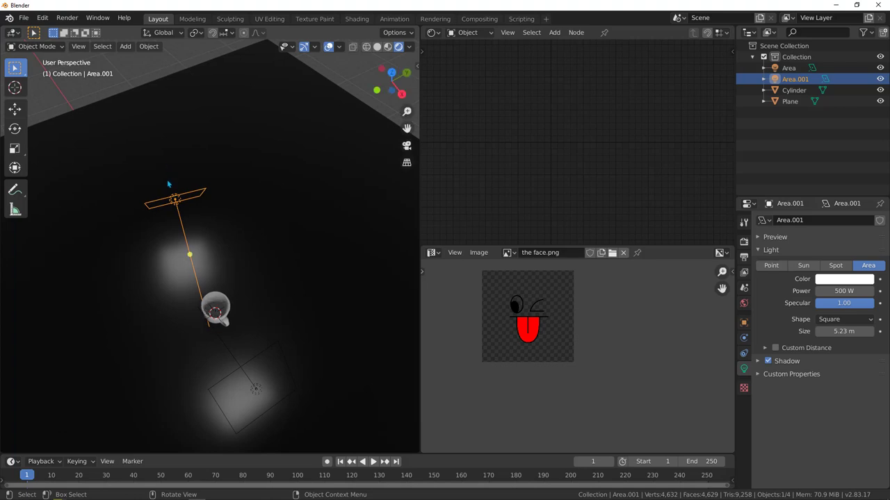
# Step: Switch the scene's render engine to Cycles
pyautogui.moveTo(167, 179); pyautogui.dragTo(239, 257, button='middle')
pyautogui.scroll(4, 282, 239)
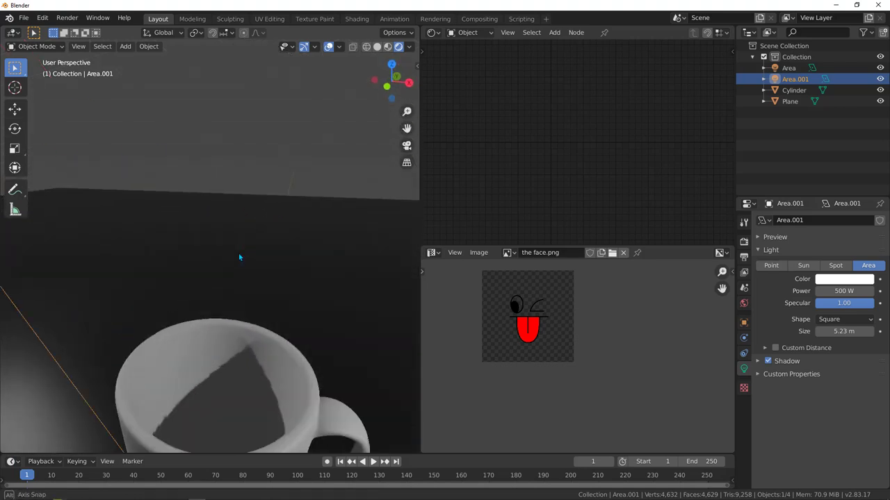
pyautogui.scroll(-5, 203, 256)
pyautogui.moveTo(156, 246); pyautogui.dragTo(248, 268, button='middle')
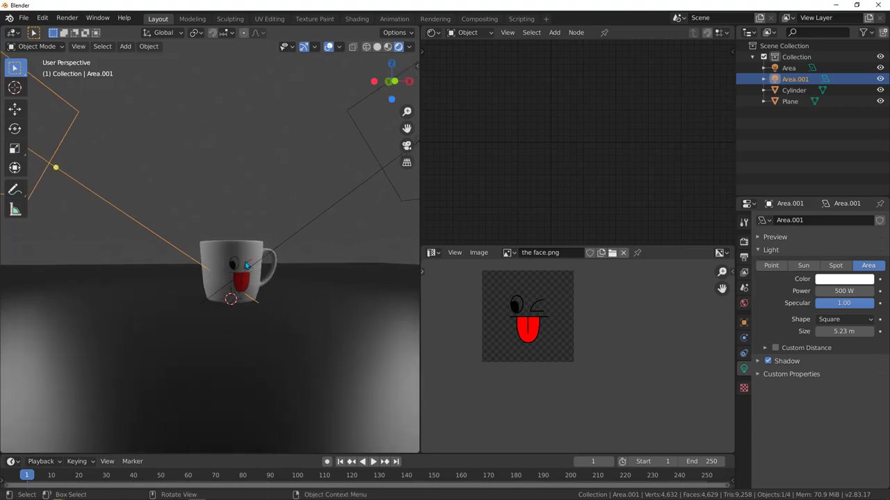
pyautogui.click(744, 242)
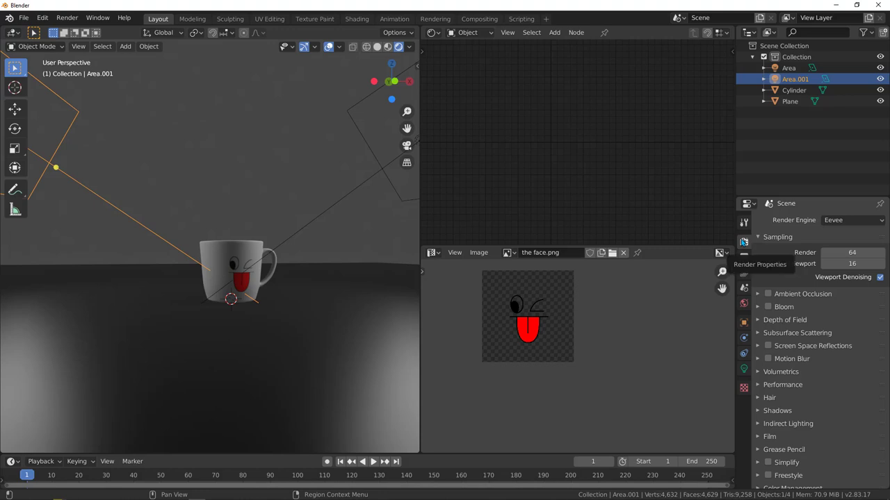
pyautogui.click(849, 221)
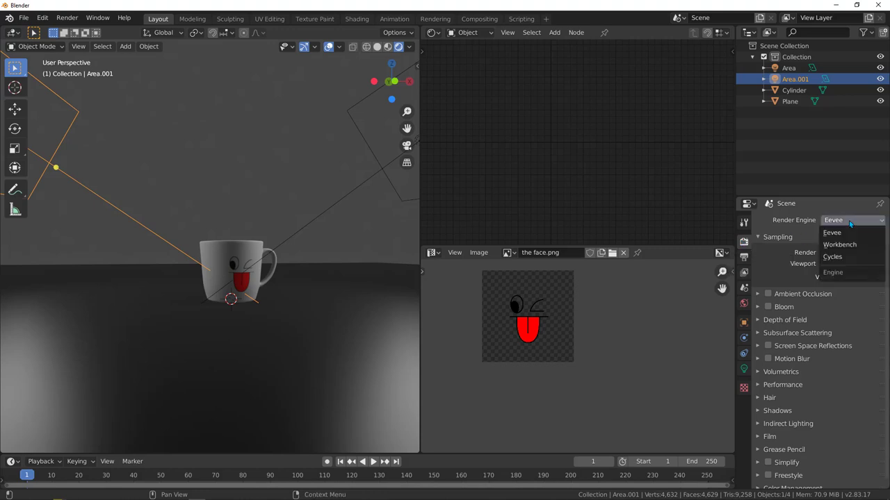
pyautogui.click(841, 257)
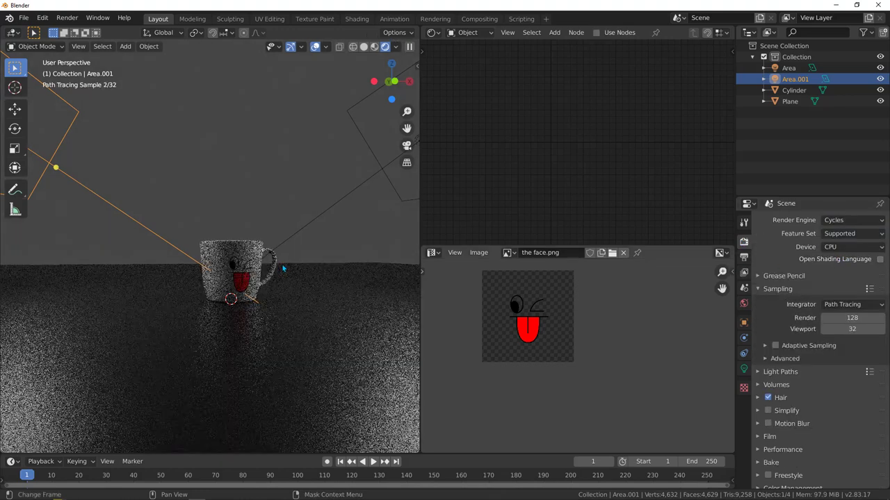
# Step: Add a camera to the scene
pyautogui.scroll(2, 239, 264)
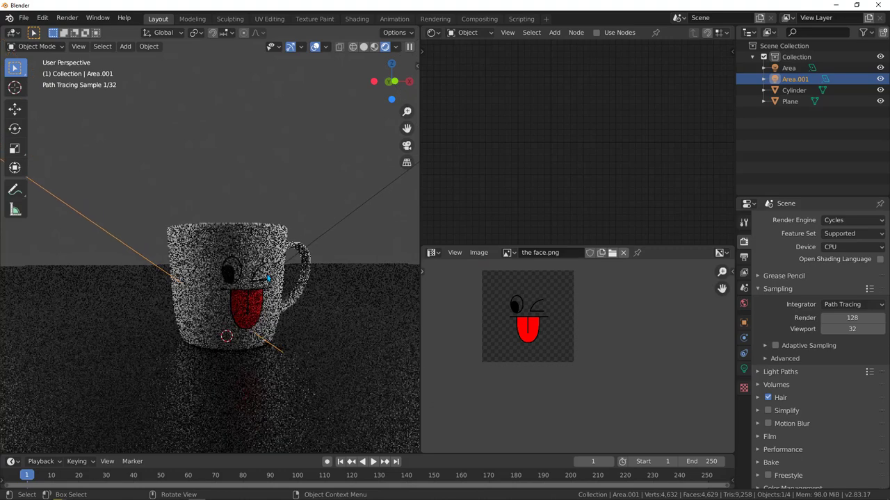
pyautogui.scroll(-3, 244, 265)
pyautogui.scroll(-3, 257, 272)
pyautogui.hotkey('shift', 'a')
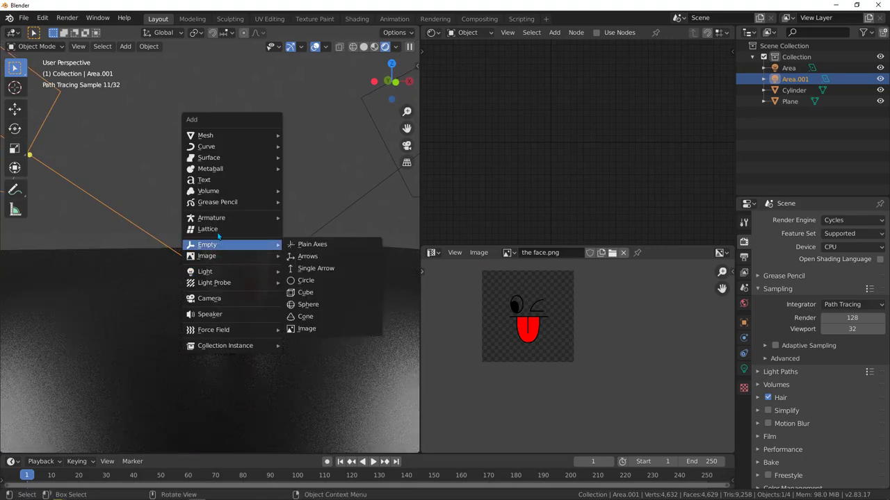
pyautogui.click(224, 299)
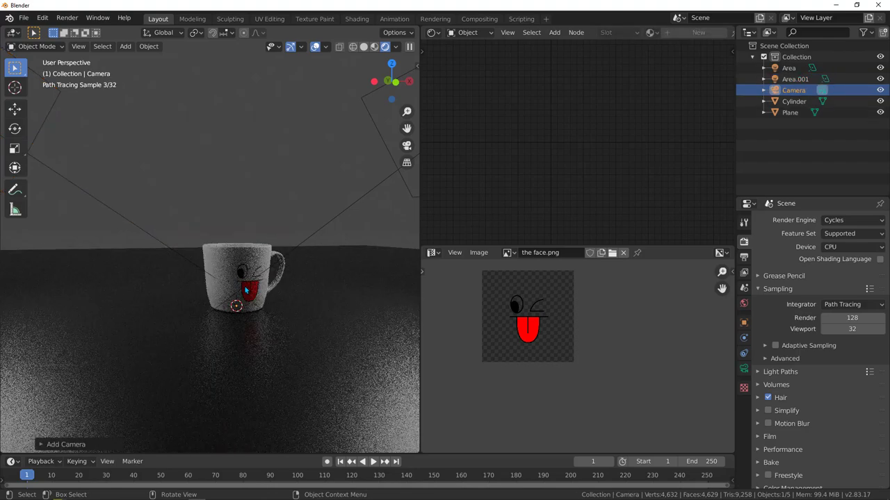
# Step: Move the camera up off the floor and out in front of the mug's face, towards the handle side
pyautogui.moveTo(229, 300); pyautogui.dragTo(269, 297, button='middle')
pyautogui.press('g')
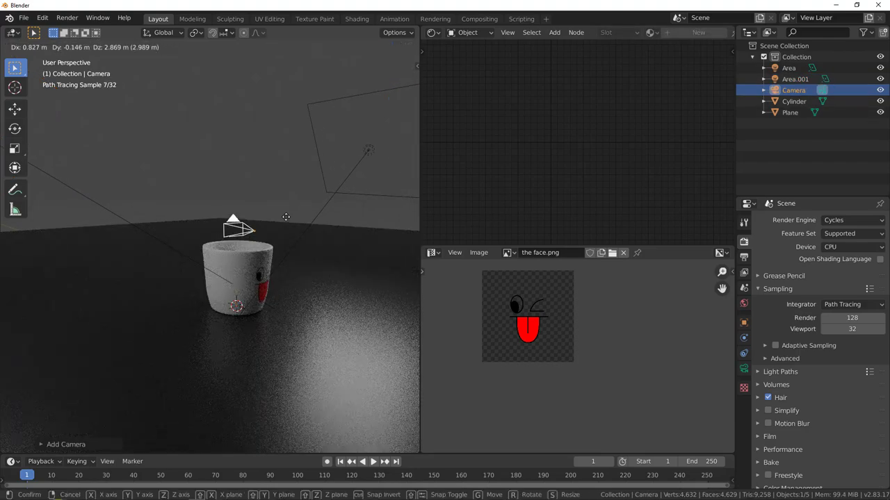
pyautogui.click(286, 217)
pyautogui.moveTo(294, 246); pyautogui.dragTo(342, 265, button='middle')
pyautogui.press('g')
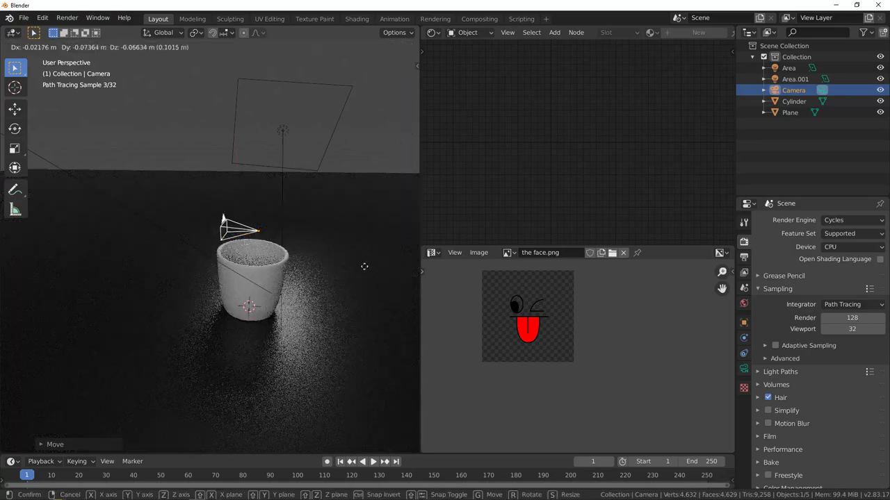
pyautogui.click(89, 301)
pyautogui.moveTo(170, 288); pyautogui.dragTo(251, 253, button='middle')
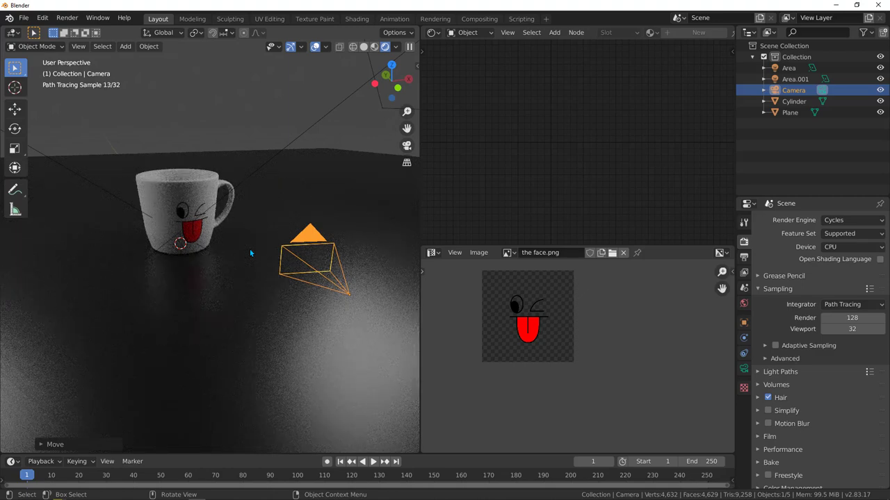
# Step: Look through the camera and use Fly Navigation to bring the mug into the camera frame
pyautogui.press('KP_0')
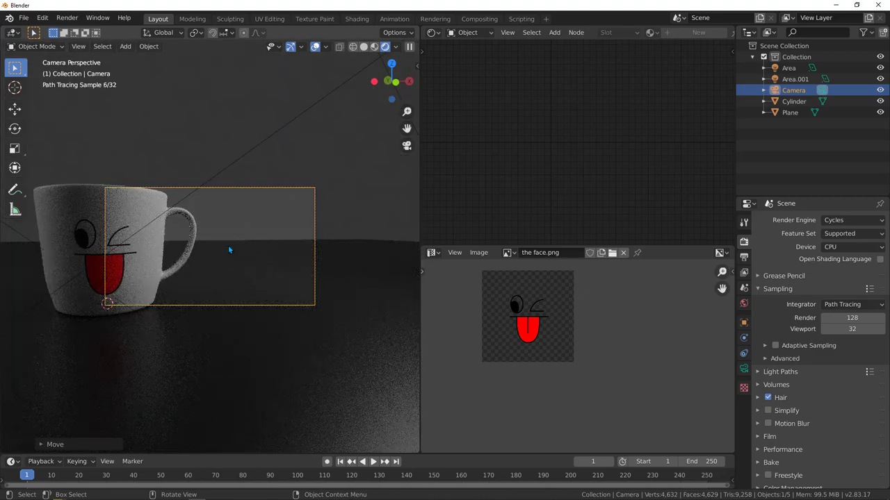
pyautogui.click(78, 46)
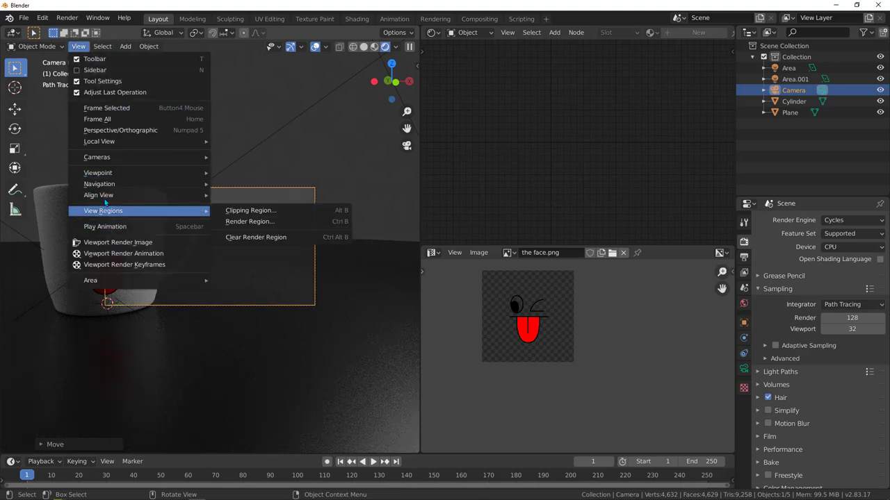
pyautogui.moveTo(105, 191)
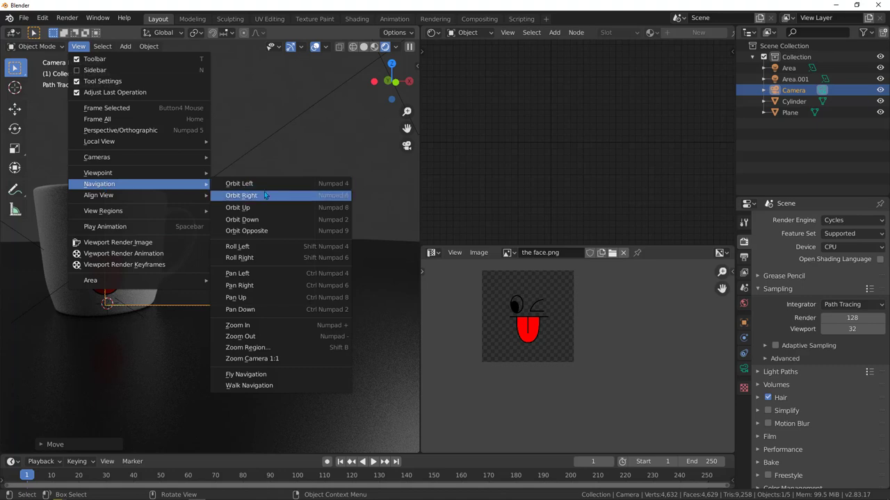
pyautogui.click(251, 376)
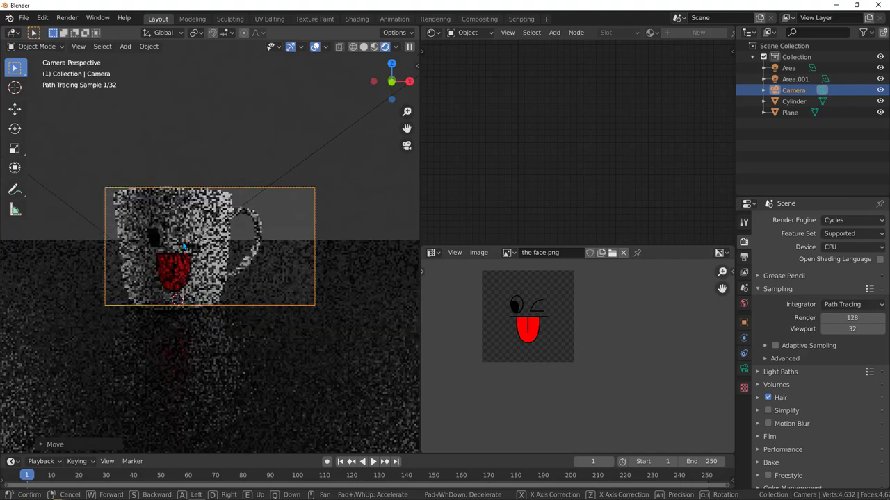
pyautogui.click(184, 247)
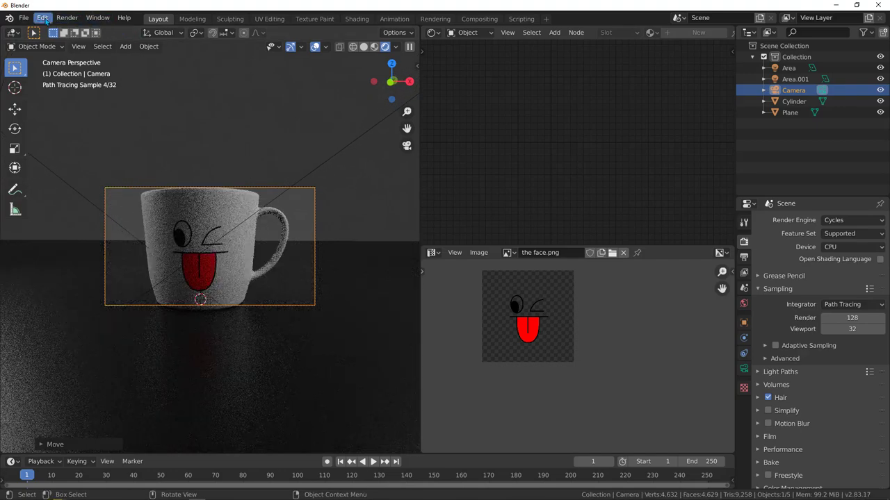
# Step: Use Walk Navigation to pull the camera back and raise it, so the whole mug sits centred in the frame from slightly above
pyautogui.click(86, 50)
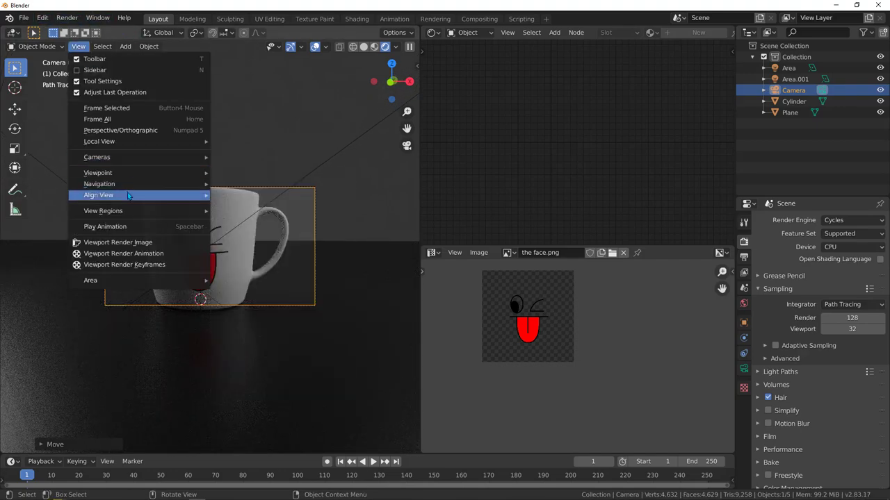
pyautogui.moveTo(148, 189)
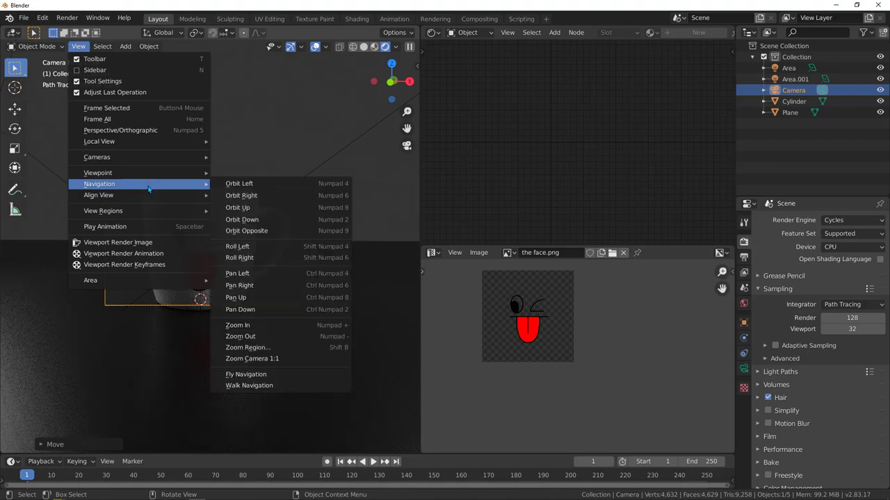
pyautogui.click(246, 387)
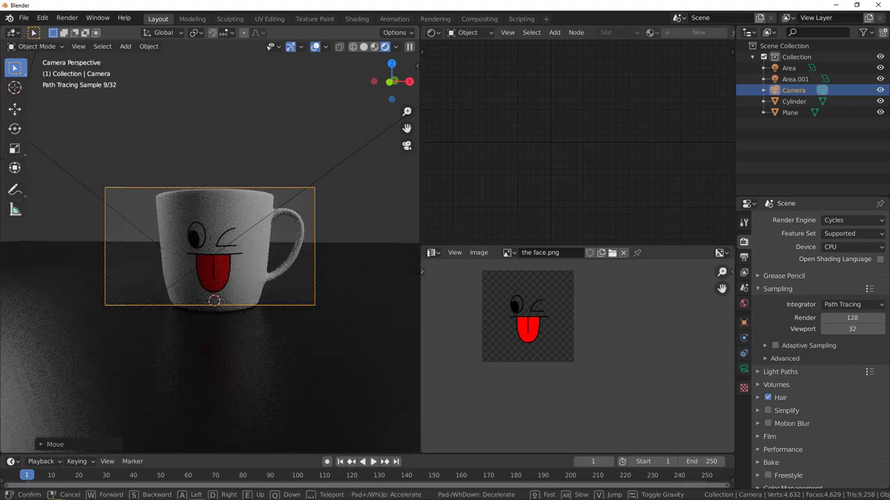
pyautogui.press('s')
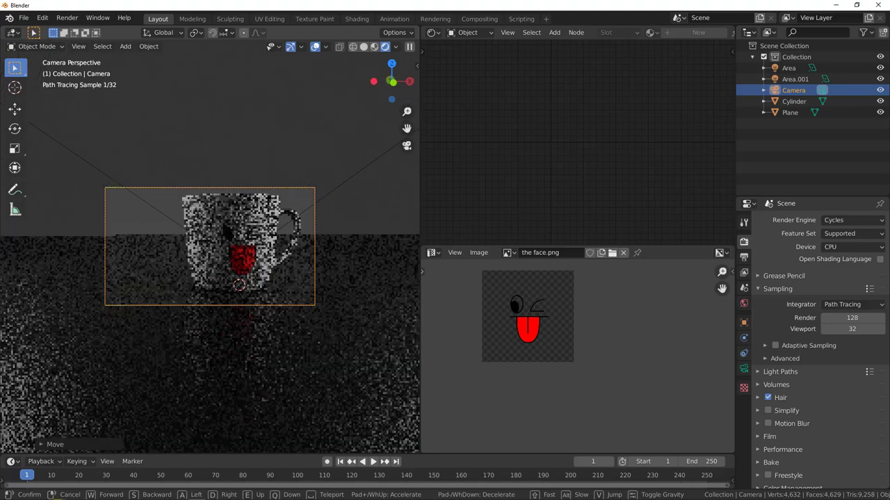
pyautogui.press('d')
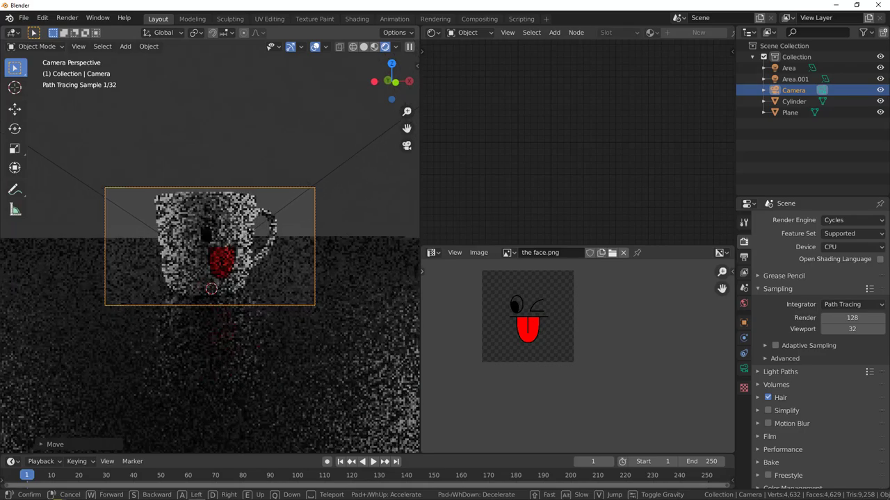
pyautogui.press('s')
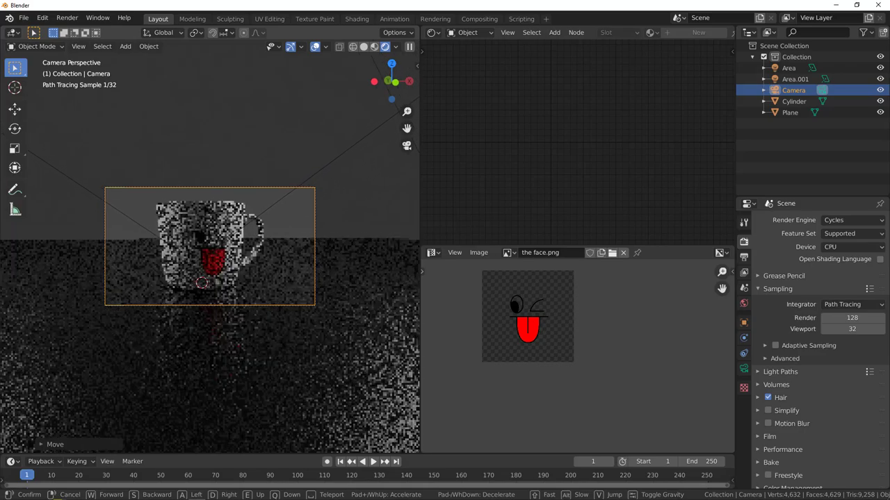
pyautogui.press('q')
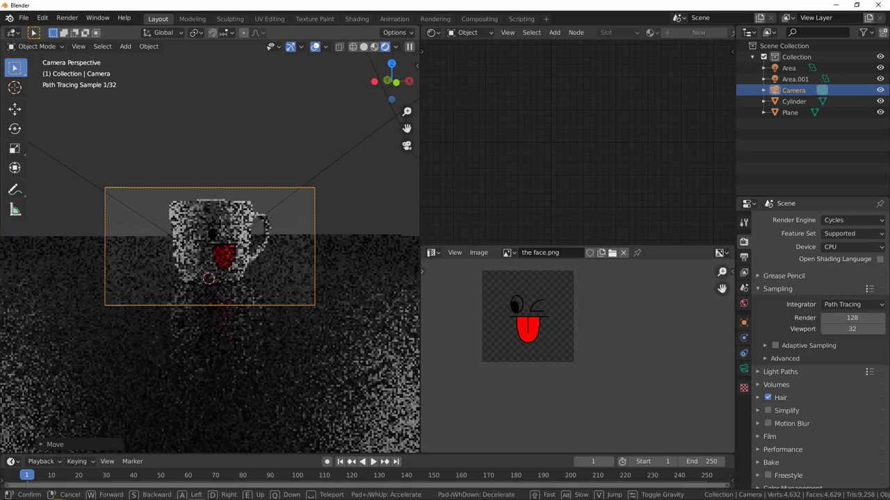
pyautogui.press('q')
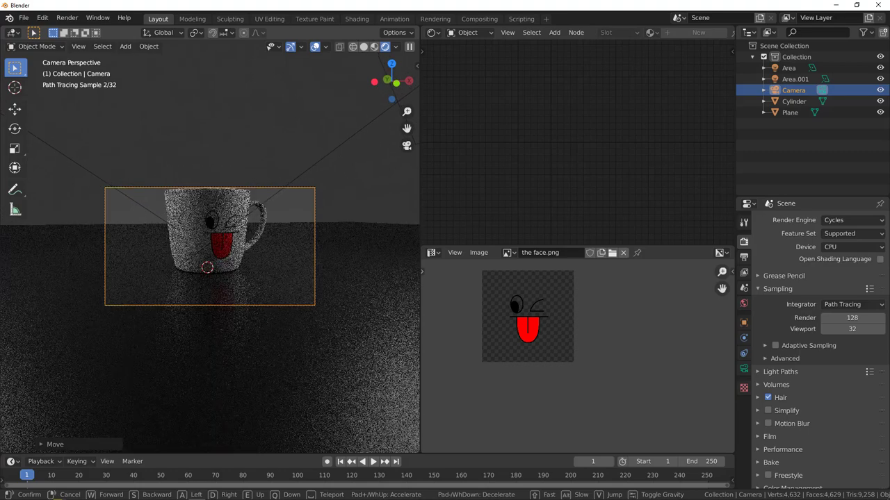
pyautogui.press('e')
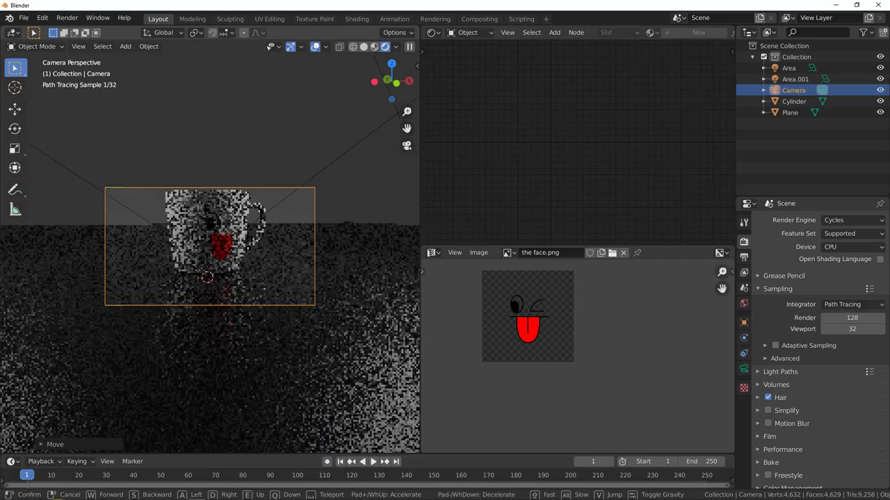
pyautogui.press('q')
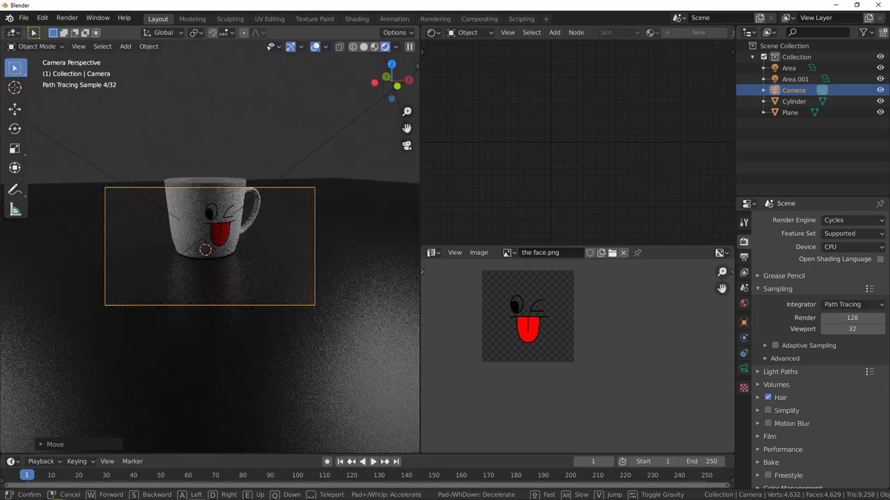
pyautogui.press('q')
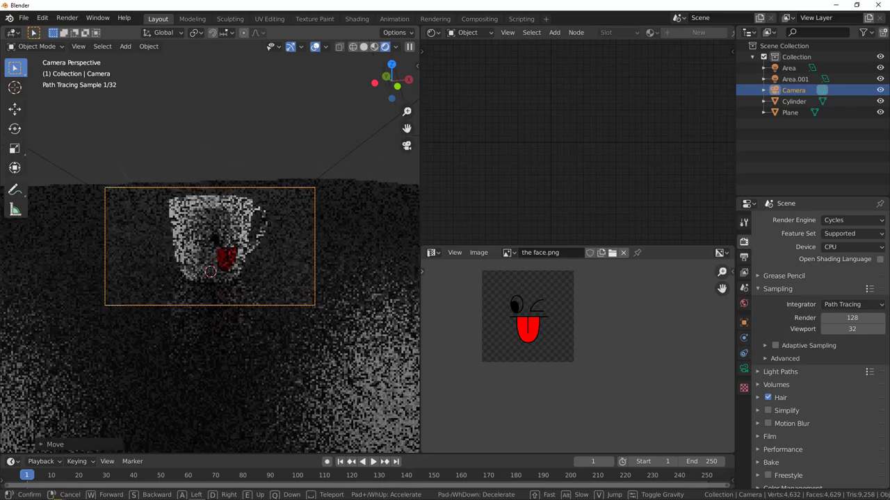
pyautogui.press('e')
pyautogui.click(209, 258)
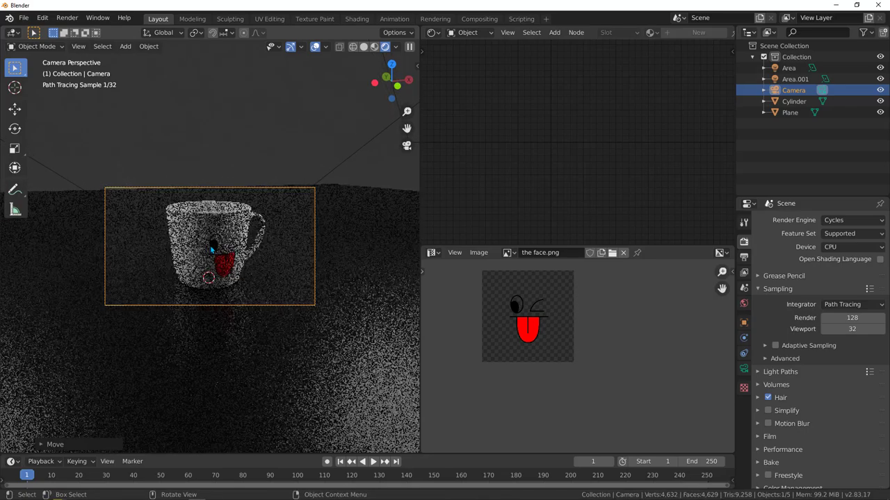
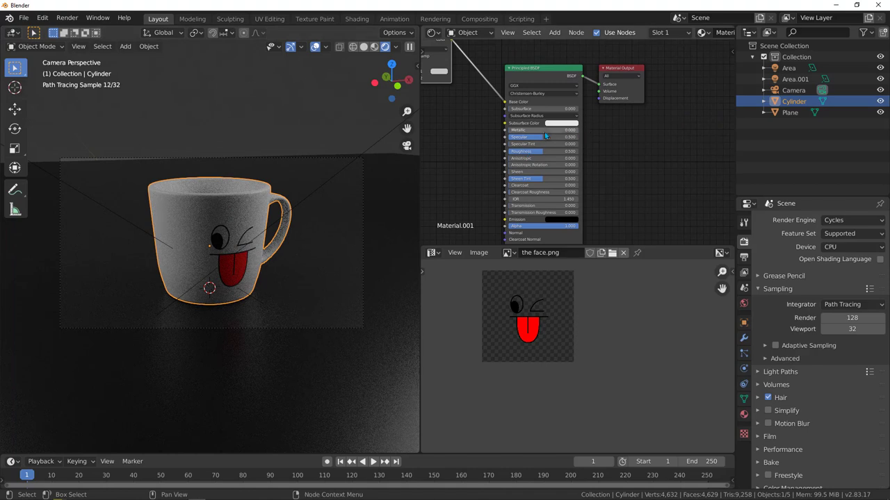
# Step: Add a Glossy BSDF node to the mug's material, below the Principled BSDF
pyautogui.scroll(1, 479, 144)
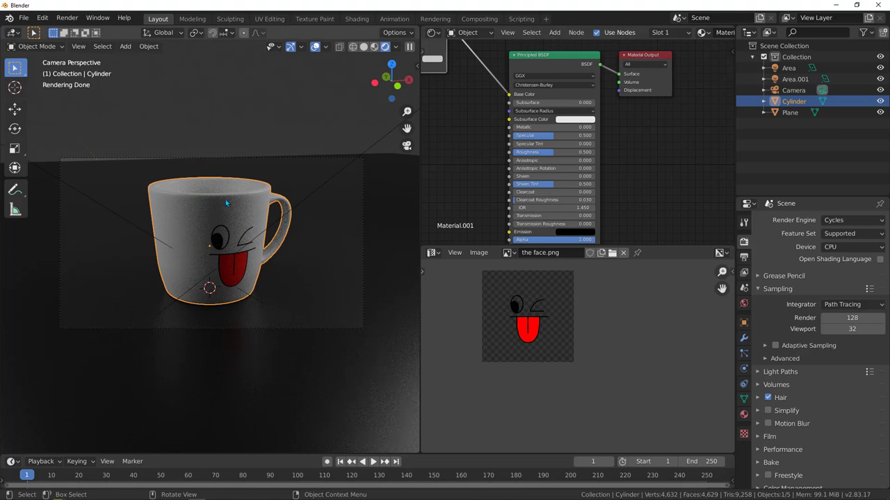
pyautogui.scroll(-2, 468, 183)
pyautogui.moveTo(468, 184); pyautogui.dragTo(475, 96, button='middle')
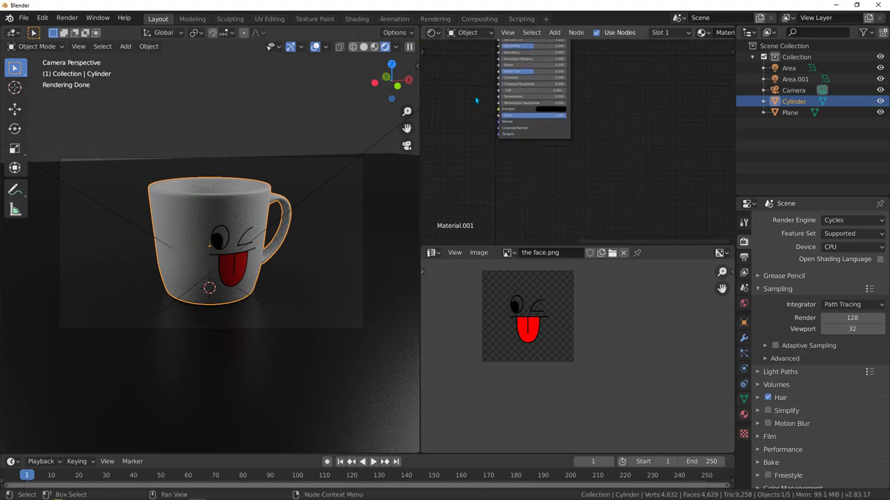
pyautogui.hotkey('shift', 'a')
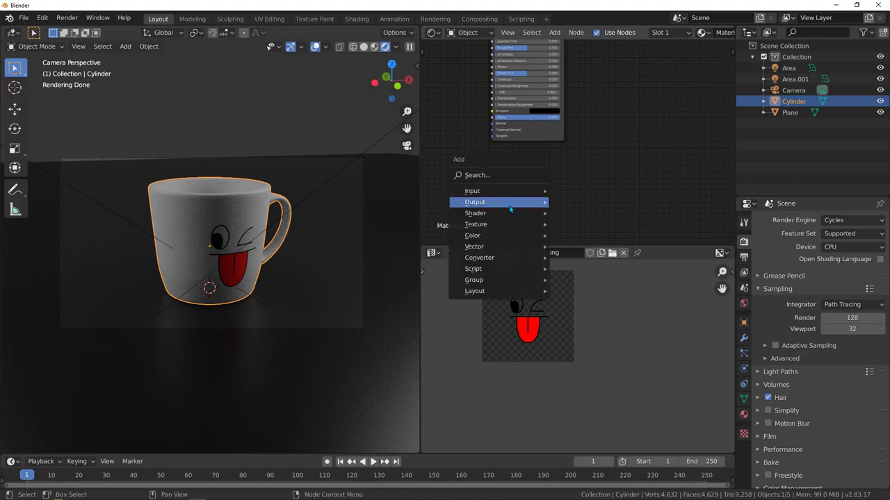
pyautogui.moveTo(489, 214)
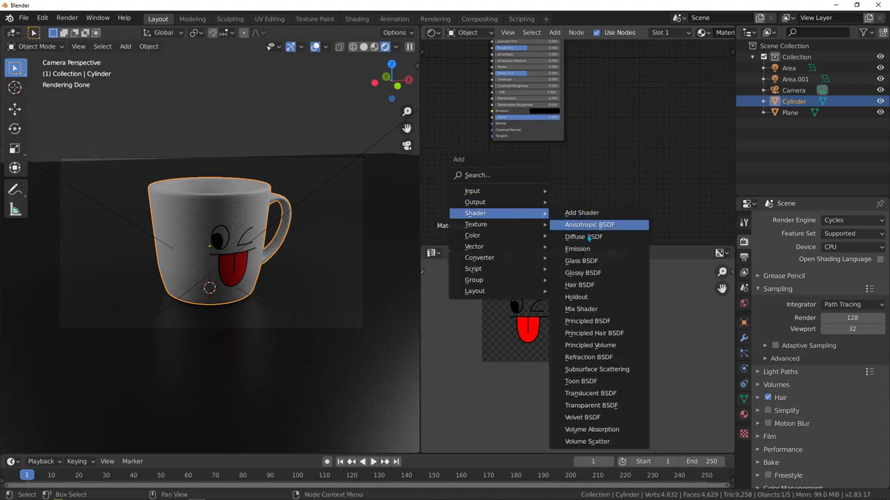
pyautogui.click(597, 273)
pyautogui.click(511, 178)
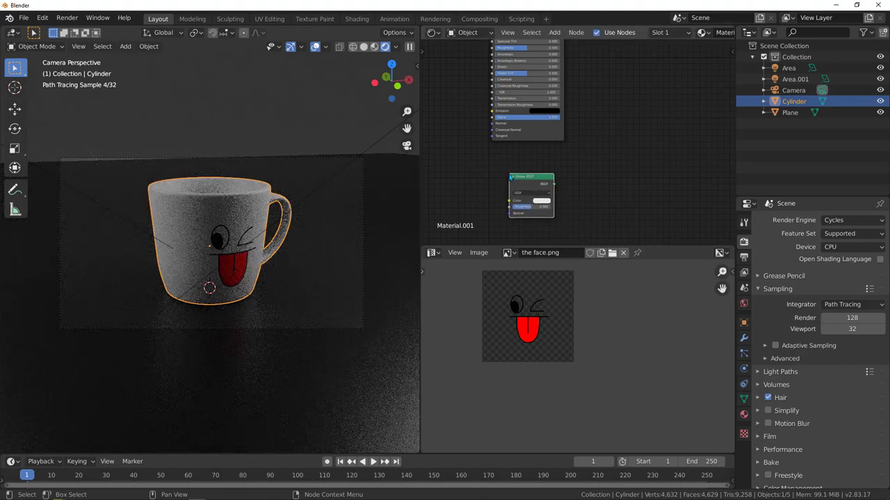
# Step: Add a Mix Shader node in the empty space beside the Principled BSDF
pyautogui.moveTo(589, 176); pyautogui.dragTo(525, 199, button='middle')
pyautogui.hotkey('shift', 'a')
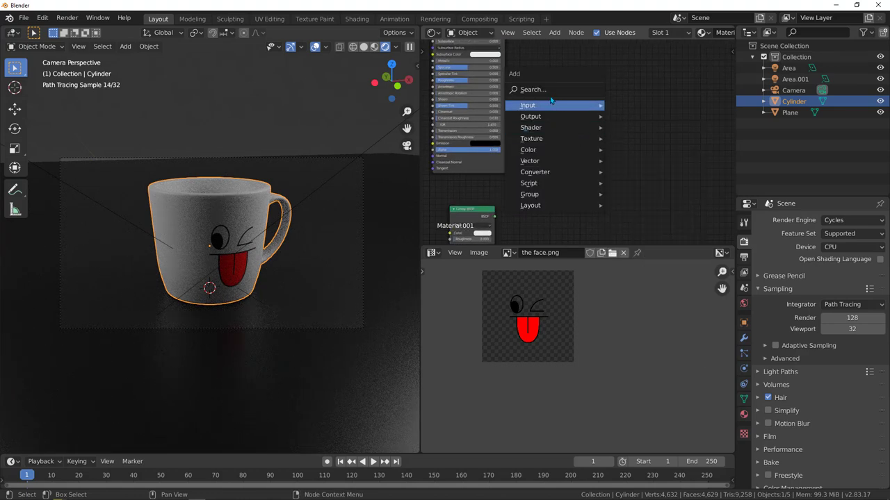
pyautogui.click(546, 91)
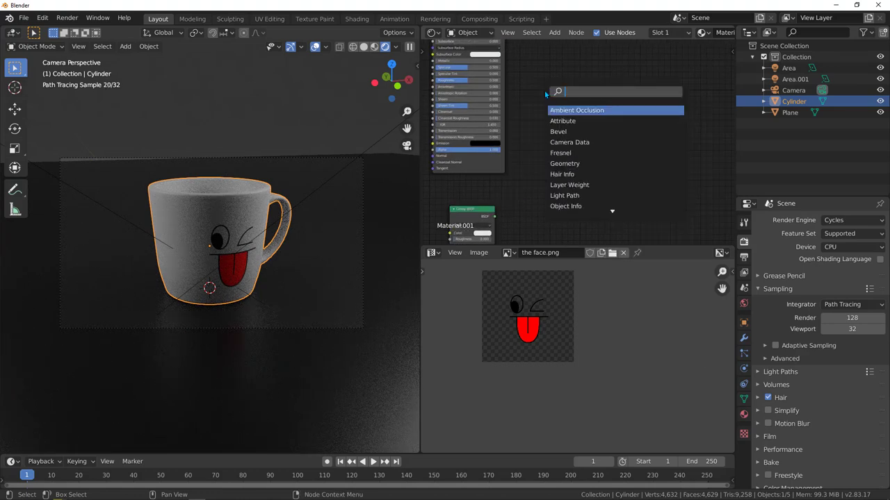
pyautogui.write('mix')
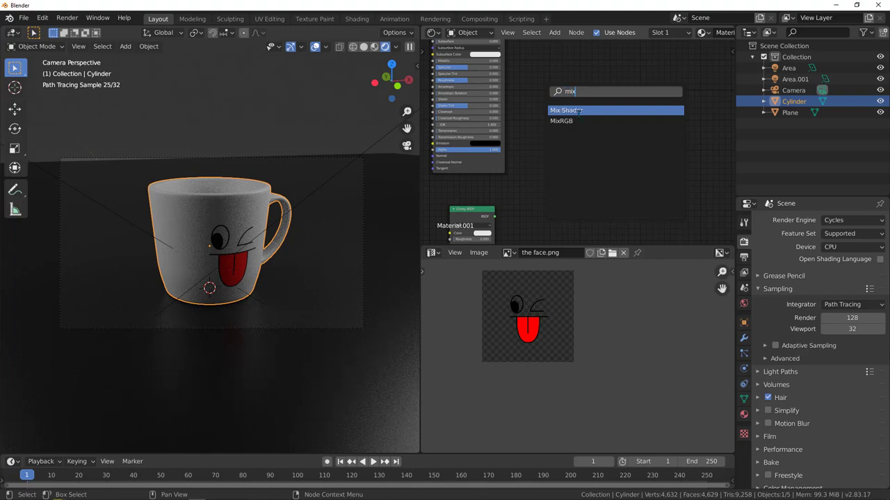
pyautogui.click(577, 110)
pyautogui.click(602, 115)
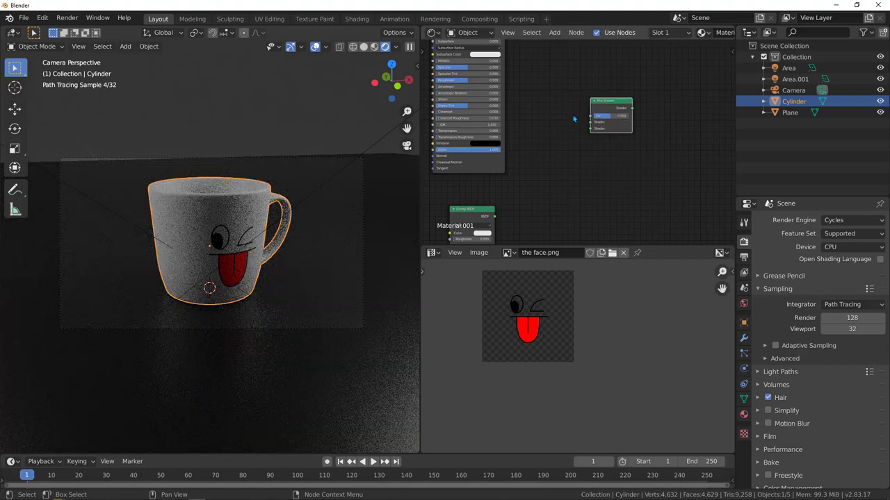
# Step: Move the Material Output beyond the Mix Shader and connect the Principled BSDF and Glossy BSDF to the Mix Shader's first and second shader inputs
pyautogui.scroll(-1, 531, 130)
pyautogui.moveTo(530, 131); pyautogui.dragTo(520, 169, button='middle')
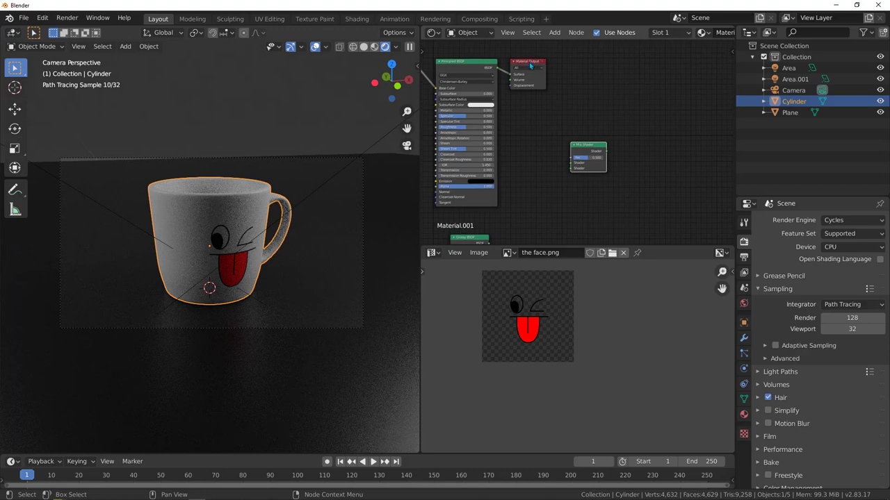
pyautogui.moveTo(532, 64); pyautogui.dragTo(704, 61)
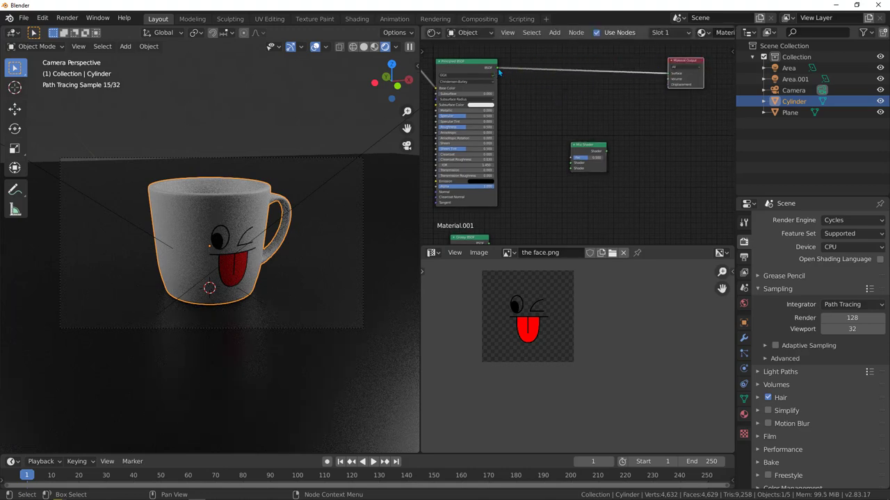
pyautogui.moveTo(499, 69); pyautogui.dragTo(571, 163)
pyautogui.moveTo(540, 181); pyautogui.dragTo(537, 149, button='middle')
pyautogui.moveTo(487, 211); pyautogui.dragTo(569, 138)
# Step: Connect the Mix Shader's output to the Surface input of the Material Output and raise the Mix Shader slightly
pyautogui.moveTo(571, 104); pyautogui.dragTo(531, 174, button='middle')
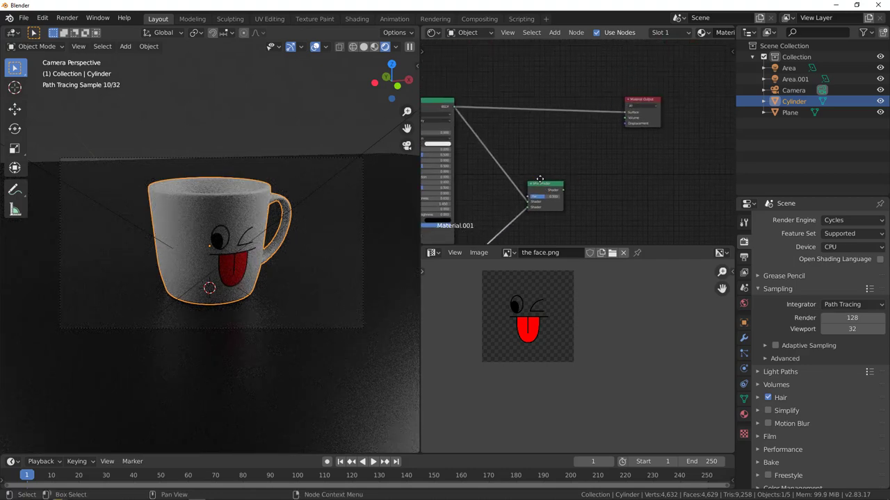
pyautogui.moveTo(556, 192); pyautogui.dragTo(625, 112)
pyautogui.scroll(1, 515, 130)
pyautogui.scroll(1, 515, 132)
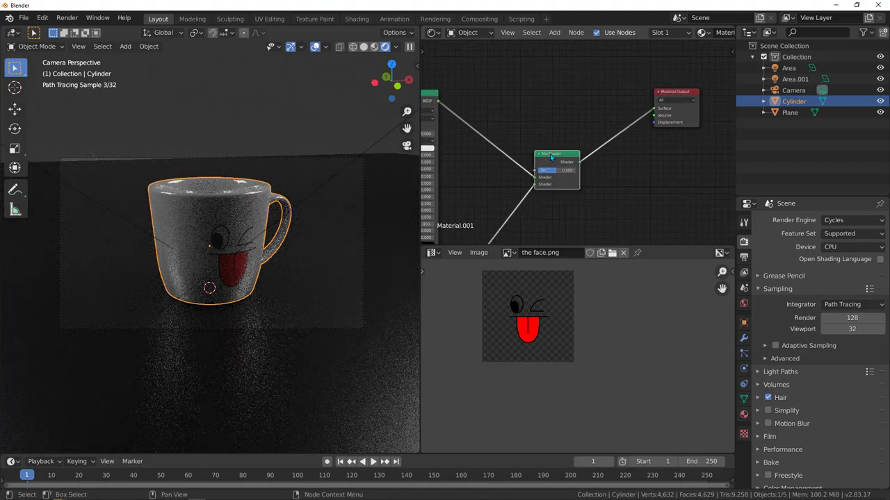
pyautogui.moveTo(549, 153)
pyautogui.mouseDown()
pyautogui.moveTo(556, 135)
pyautogui.moveTo(556, 144)
pyautogui.mouseUp()
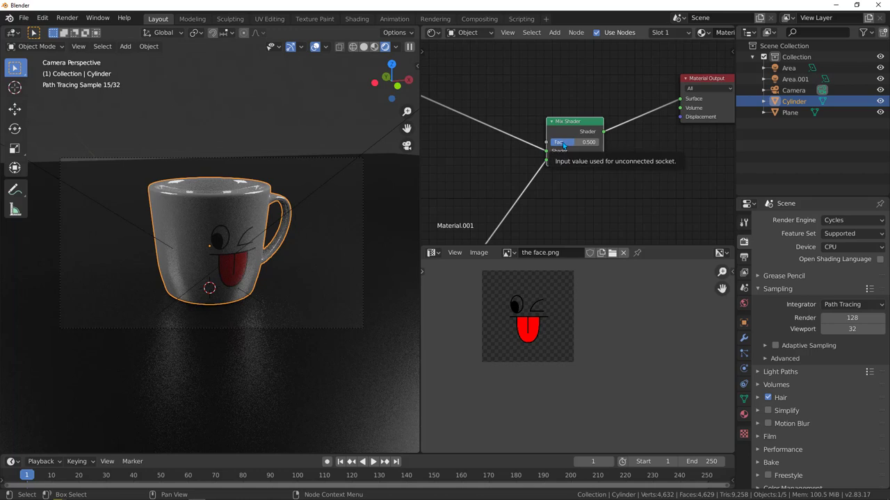
# Step: Add a Fresnel node, connect it to the Mix Shader's Fac input and place it above the link from the Principled BSDF
pyautogui.moveTo(513, 136); pyautogui.dragTo(559, 130, button='middle')
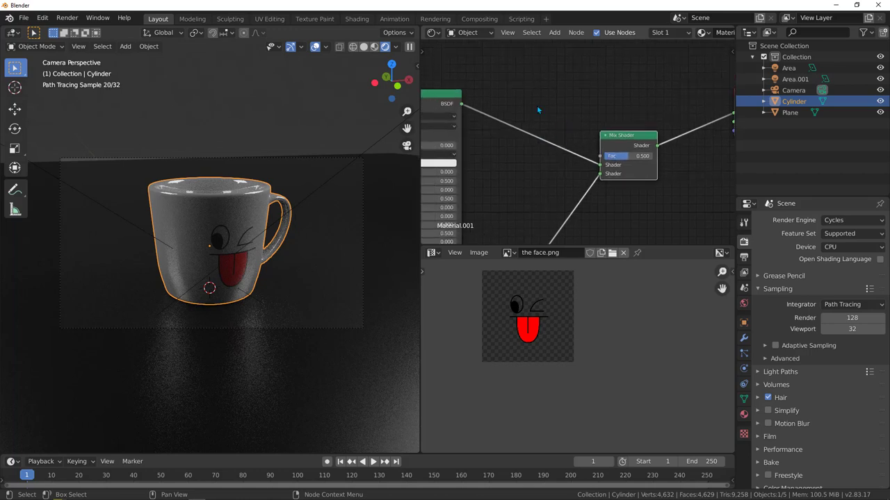
pyautogui.hotkey('shift', 'a')
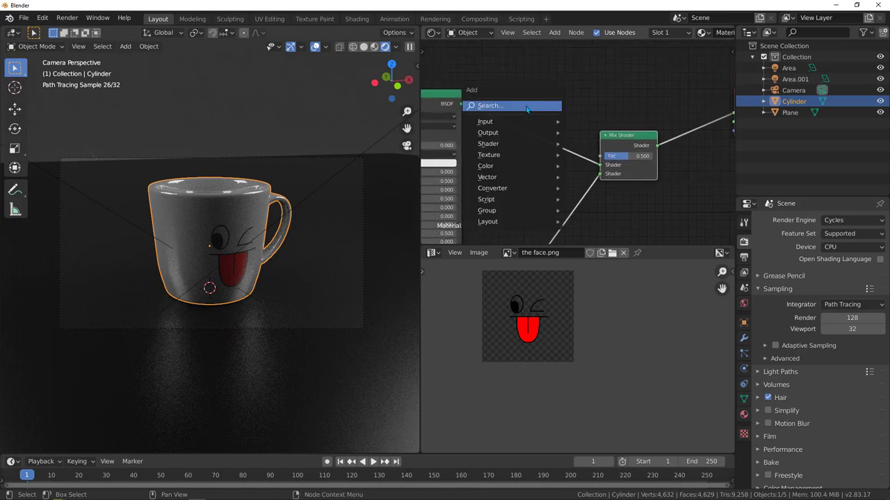
pyautogui.click(527, 106)
pyautogui.write('f')
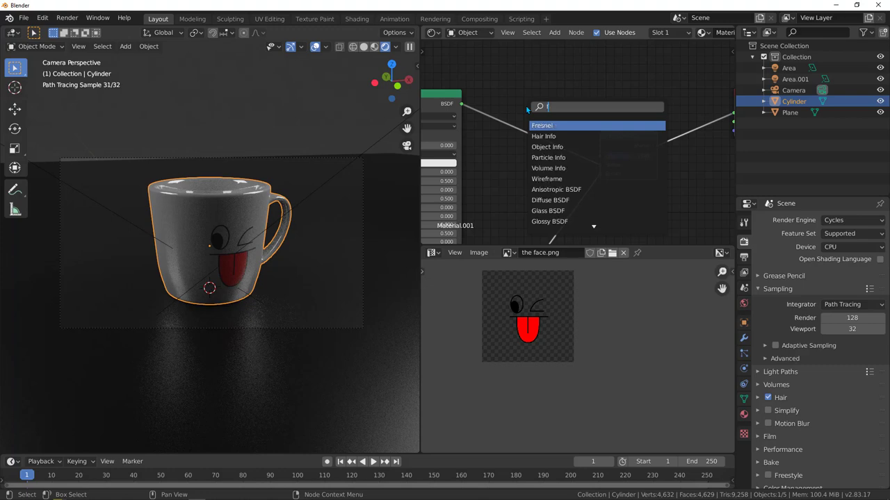
pyautogui.write('r')
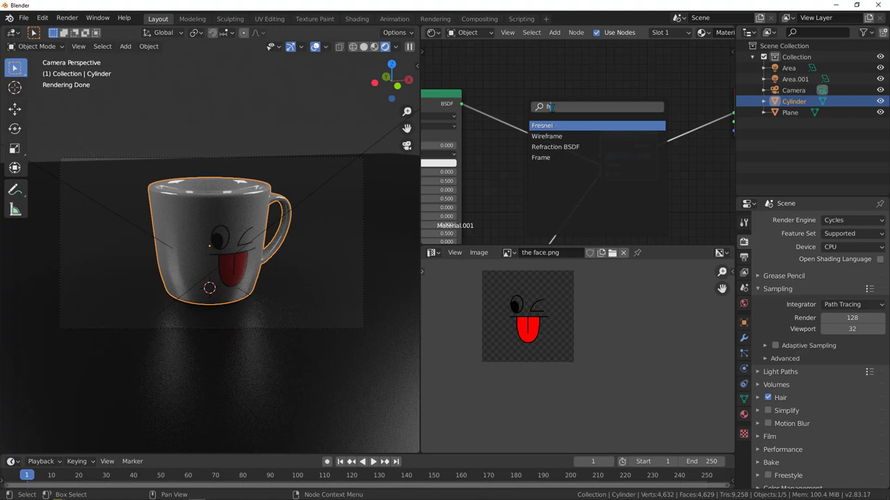
pyautogui.click(557, 125)
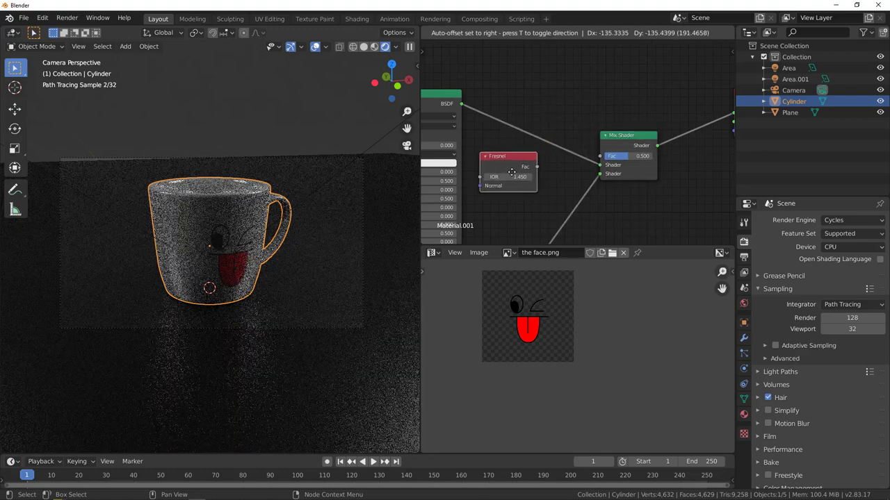
pyautogui.click(549, 177)
pyautogui.moveTo(542, 166); pyautogui.dragTo(601, 156)
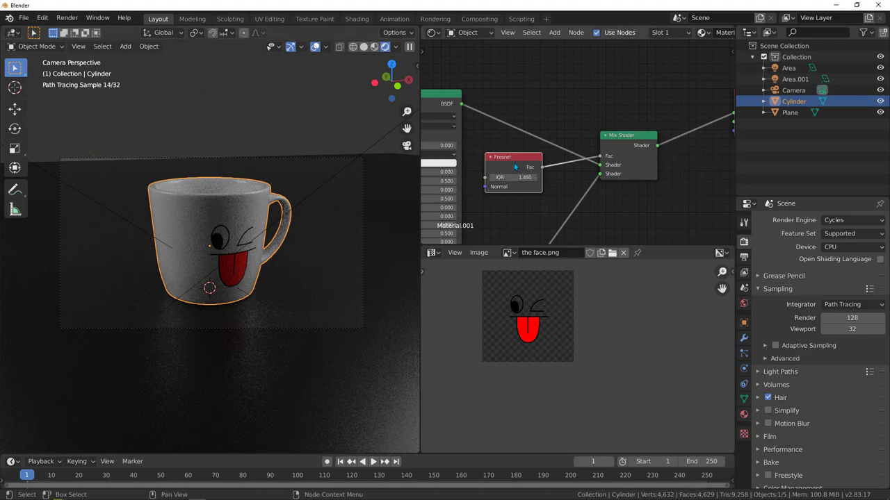
pyautogui.moveTo(514, 158); pyautogui.dragTo(538, 71)
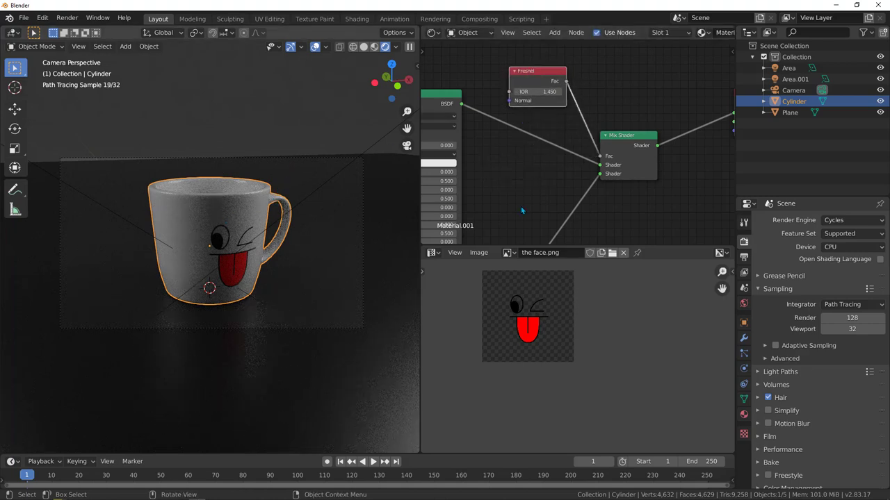
# Step: Test a roughness of 0.994 on the Glossy BSDF, and settle on a roughness of 0
pyautogui.scroll(-1, 520, 206)
pyautogui.moveTo(497, 189); pyautogui.dragTo(513, 175)
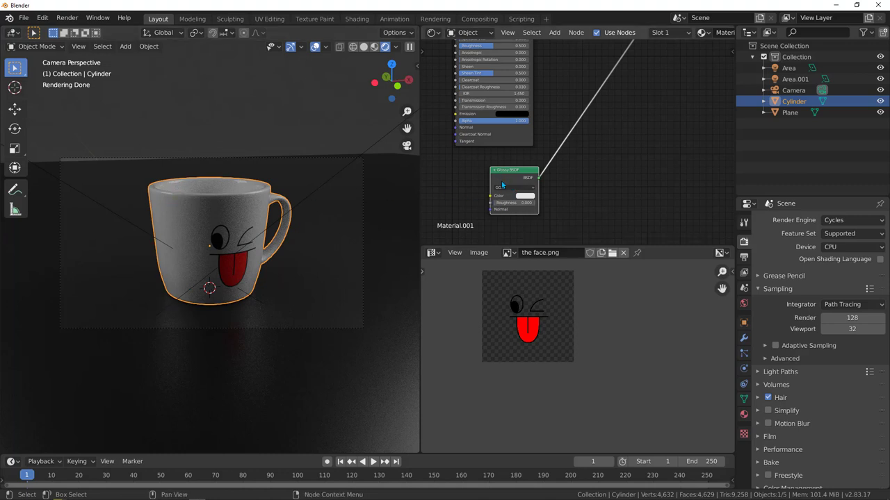
pyautogui.scroll(3, 502, 185)
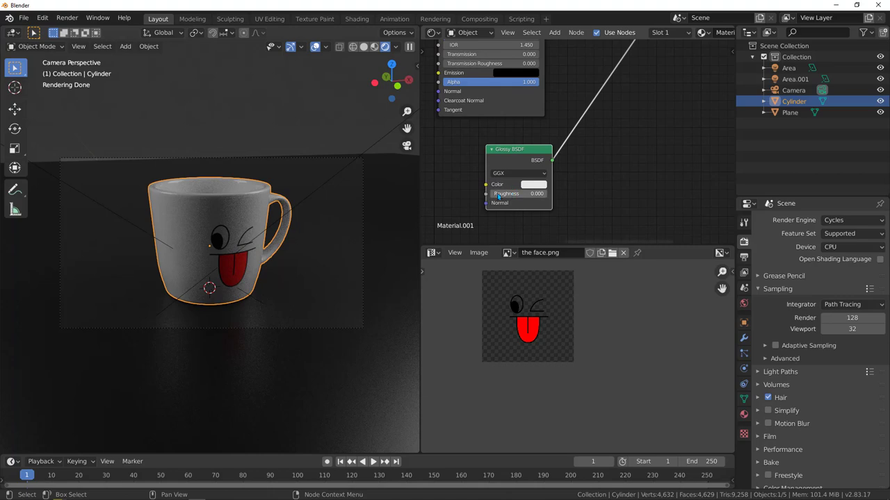
pyautogui.moveTo(498, 197); pyautogui.dragTo(560, 197)
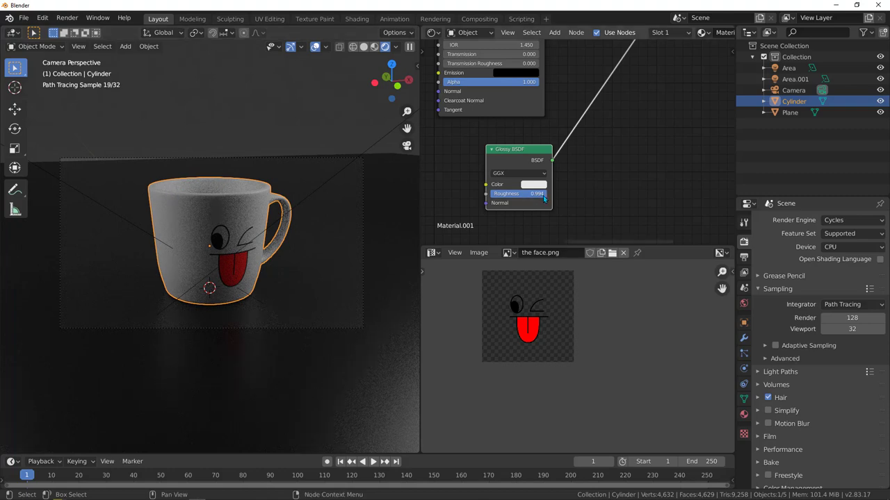
pyautogui.press('BackSpace')
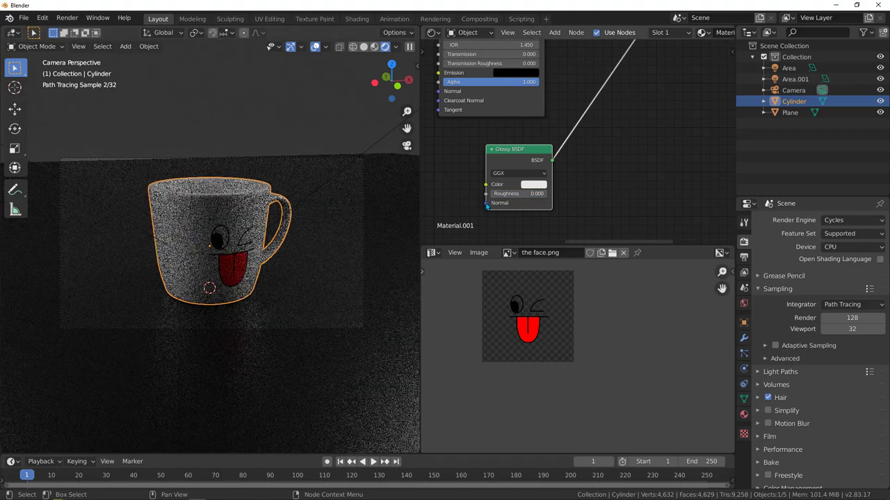
# Step: Try a Subsurface value of 0.2 on the Principled BSDF
pyautogui.keyDown('shift'); pyautogui.scroll(3, 449, 111); pyautogui.keyUp('shift')
pyautogui.scroll(1, 449, 111)
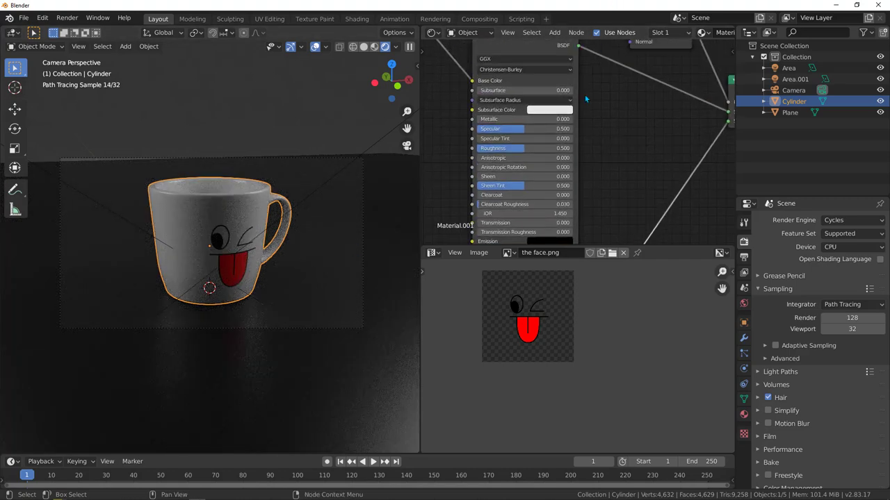
pyautogui.scroll(2, 449, 111)
pyautogui.moveTo(446, 115); pyautogui.dragTo(438, 127, button='middle')
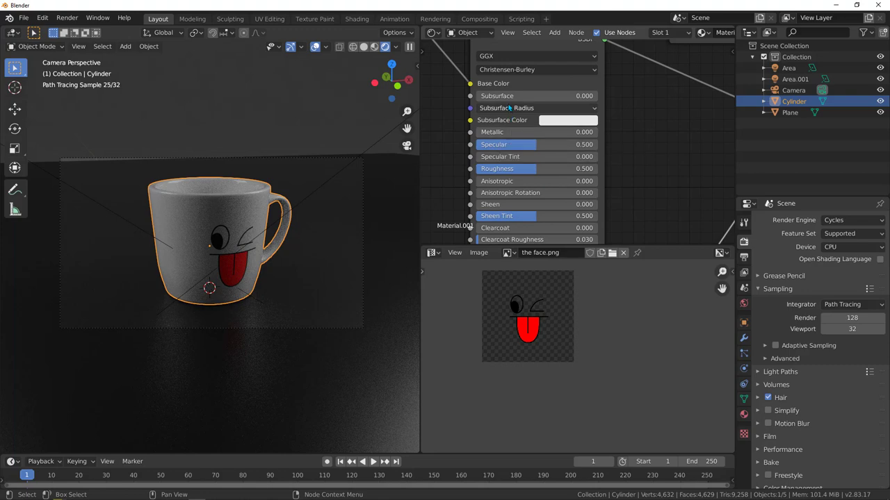
pyautogui.click(544, 100)
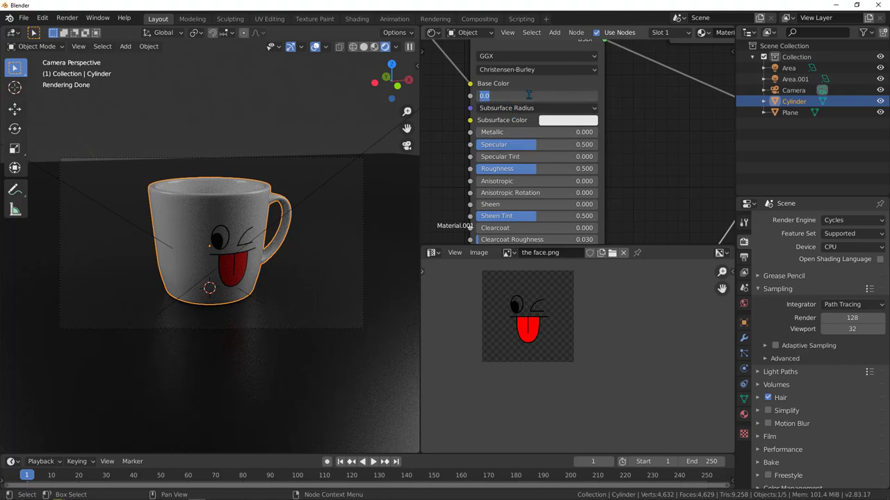
pyautogui.write('.2')
pyautogui.press('Return')
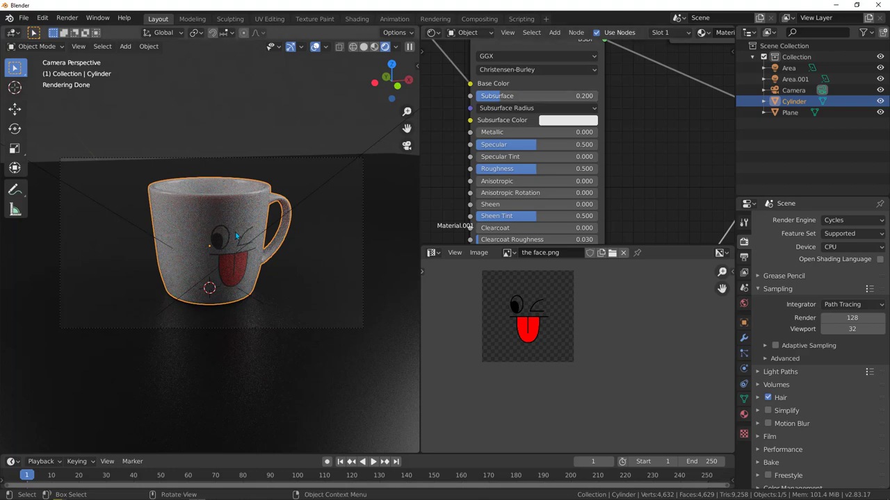
# Step: Set the Principled BSDF's Subsurface value to 0.1
pyautogui.click(528, 96)
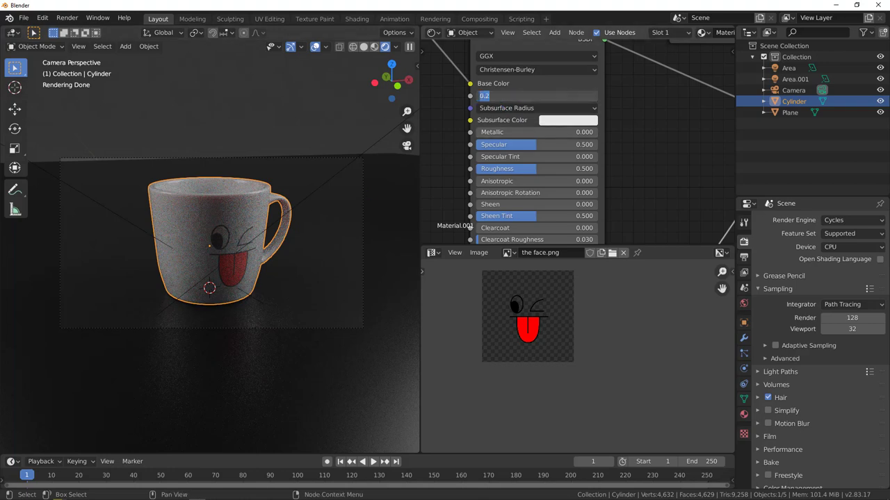
pyautogui.write('0.1')
pyautogui.press('Return')
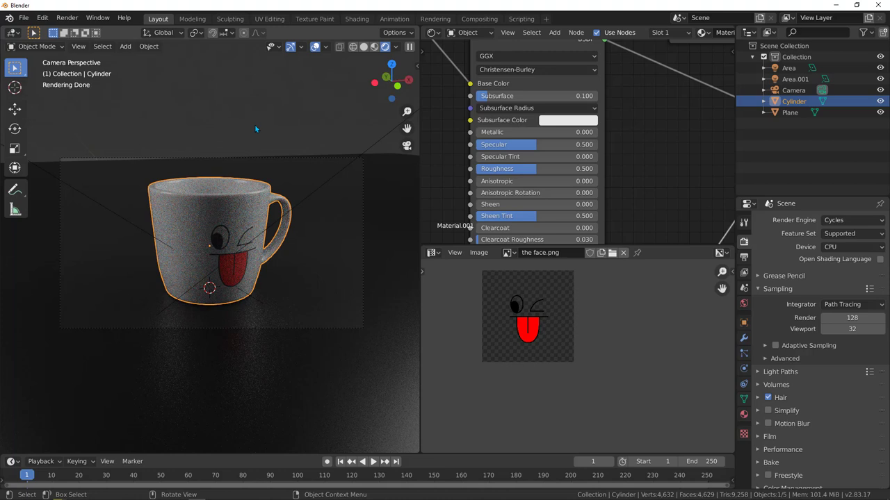
# Step: Turn the image editor into a 3D viewport and set the power of the area light on the mug's handle side to 800 W
pyautogui.click(432, 253)
pyautogui.click(451, 295)
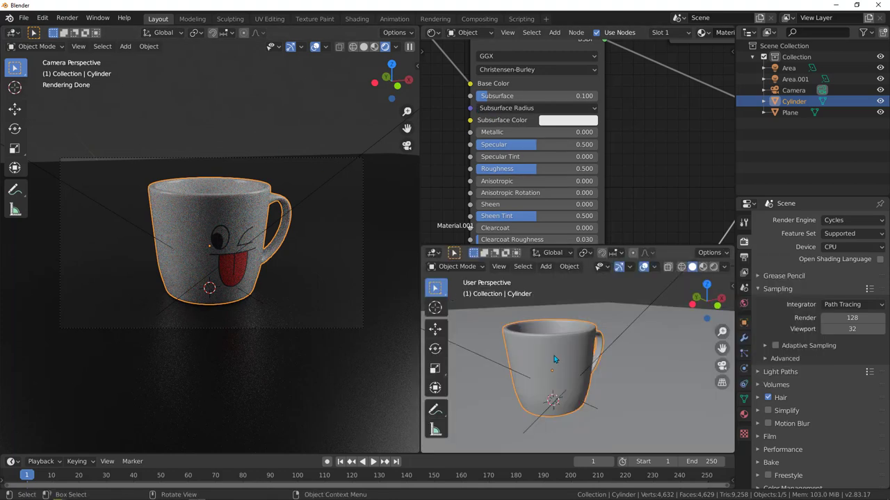
pyautogui.moveTo(591, 327); pyautogui.dragTo(619, 317, button='middle')
pyautogui.click(619, 317)
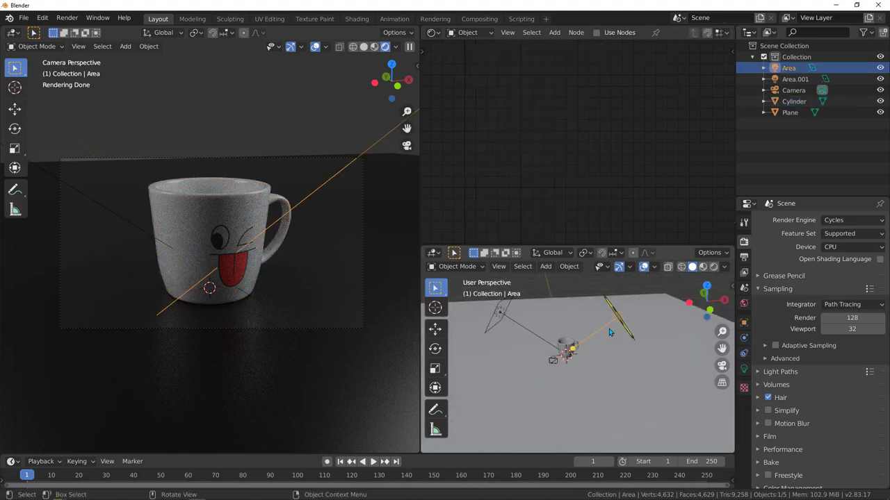
pyautogui.click(743, 369)
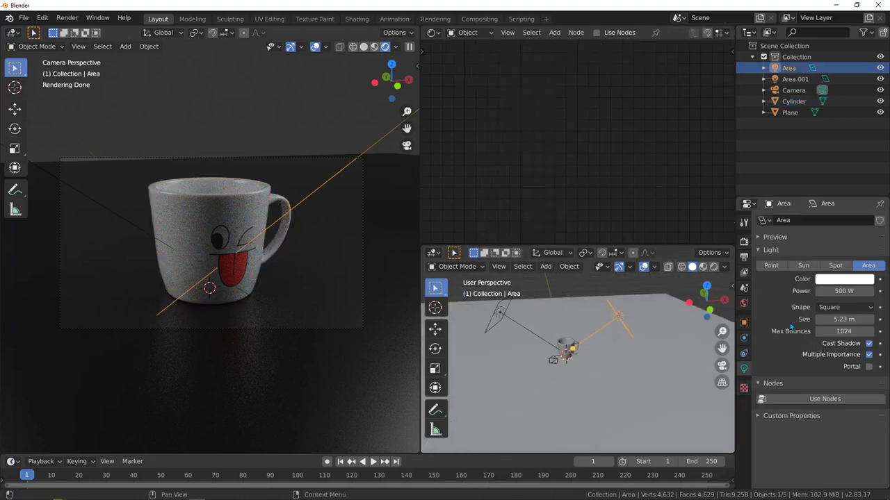
pyautogui.click(844, 291)
pyautogui.write('800')
pyautogui.press('Return')
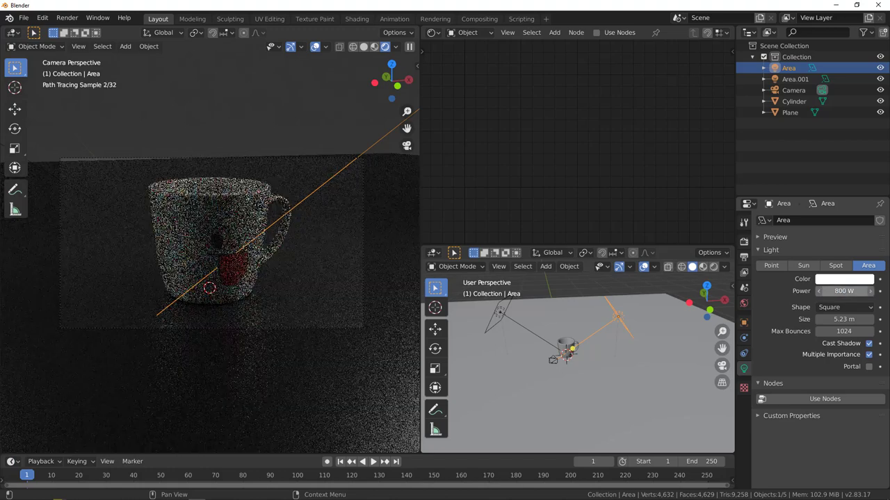
# Step: Set the power of the area light on the mug's handle side to 900 W
pyautogui.click(844, 291)
pyautogui.write('900')
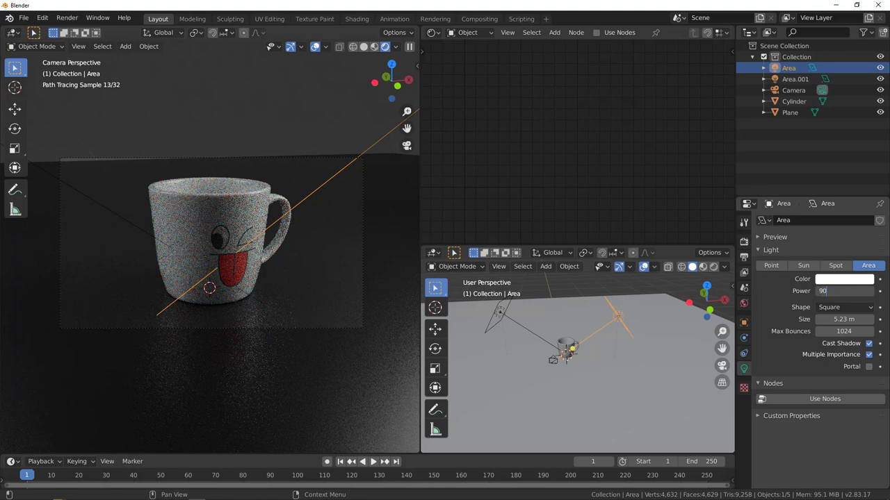
pyautogui.press('Return')
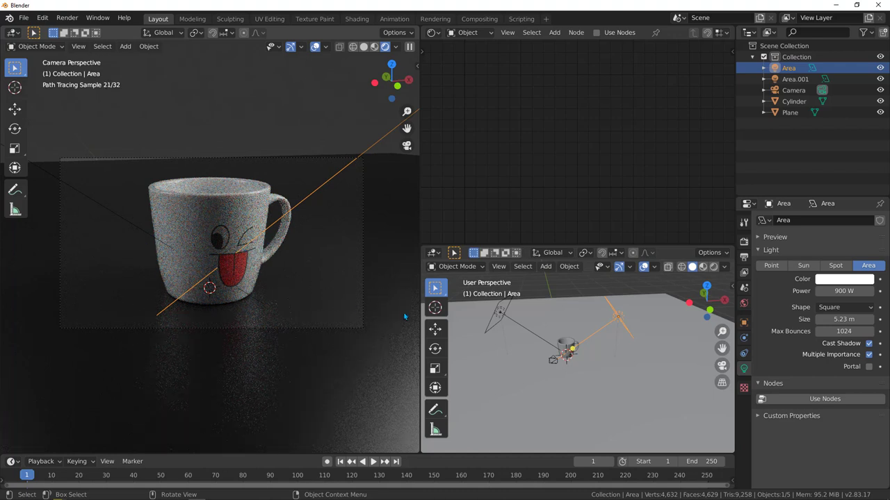
# Step: Show the Cycles render settings and check the sample count under Sampling
pyautogui.click(743, 273)
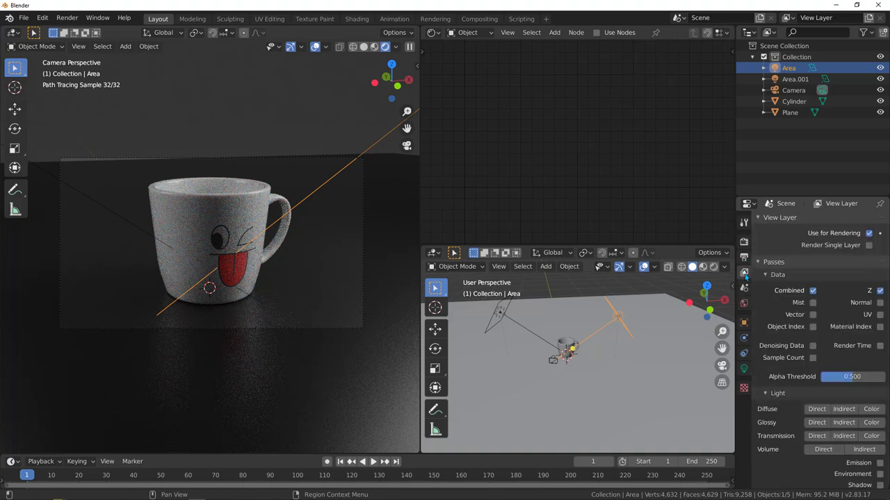
pyautogui.scroll(-6, 782, 414)
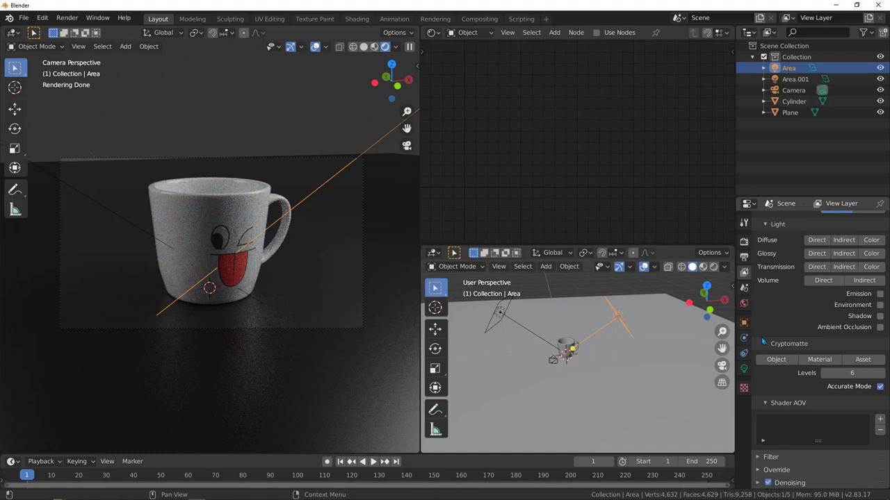
pyautogui.scroll(5, 760, 288)
pyautogui.click(745, 257)
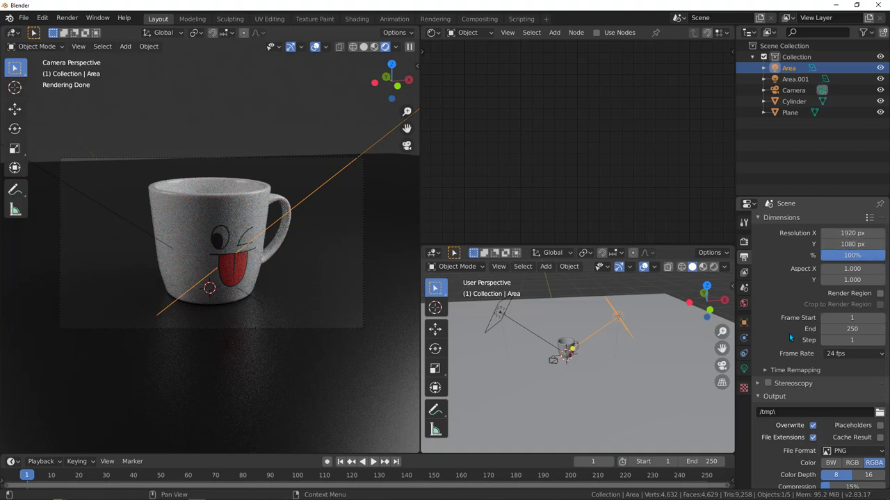
pyautogui.click(743, 241)
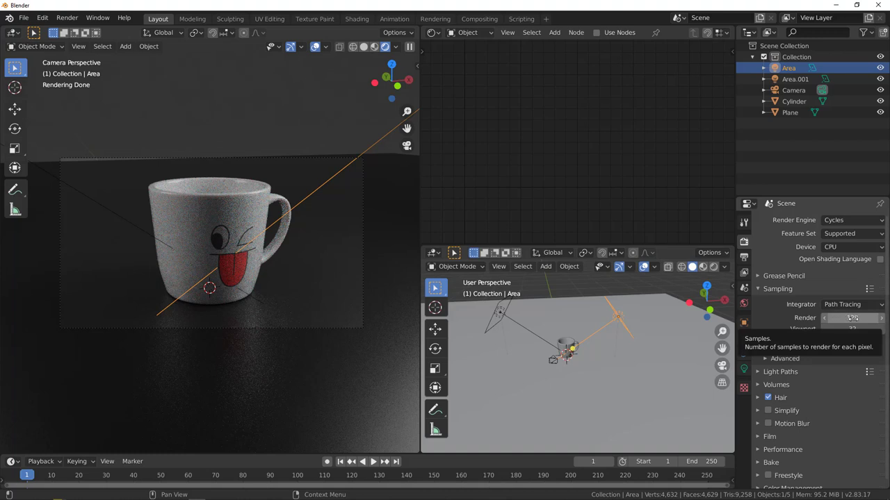
# Step: Scale up the ground plane so its far edge sits higher behind the mug, and select the mug
pyautogui.click(308, 265)
pyautogui.press('s')
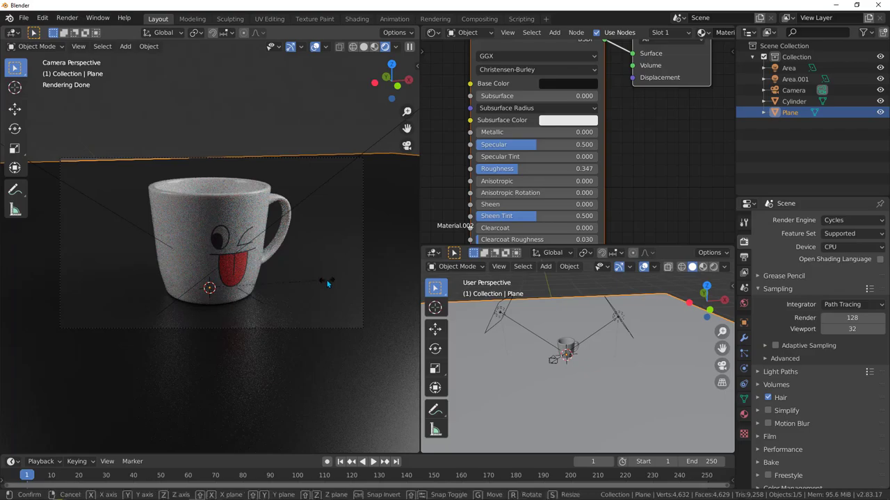
pyautogui.click(209, 288)
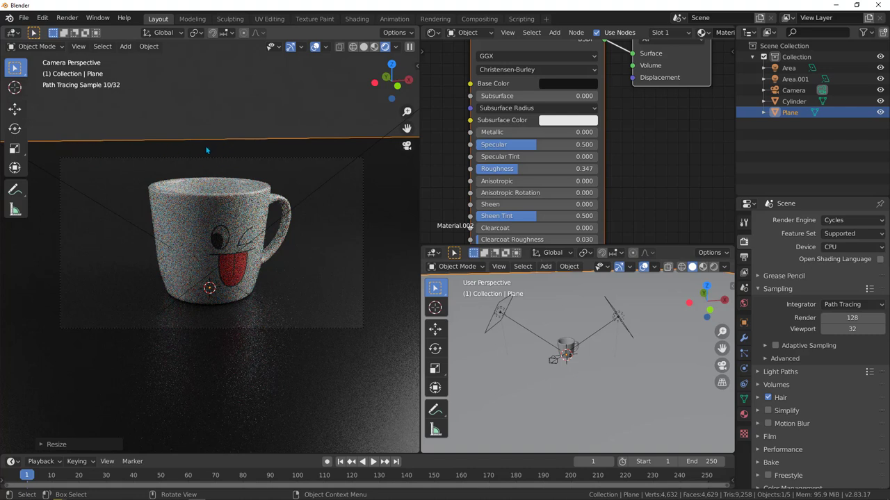
pyautogui.click(203, 123)
pyautogui.click(220, 227)
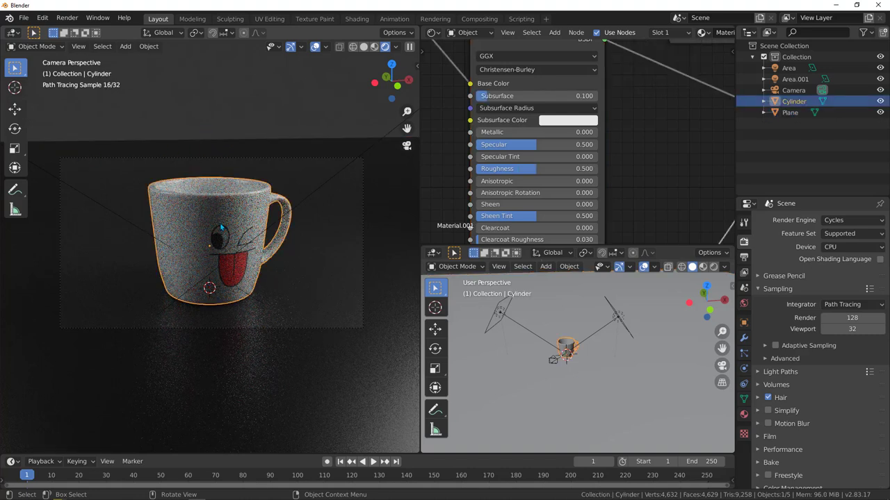
# Step: Render the still image and widen the render result area to inspect the finished mug
pyautogui.click(67, 17)
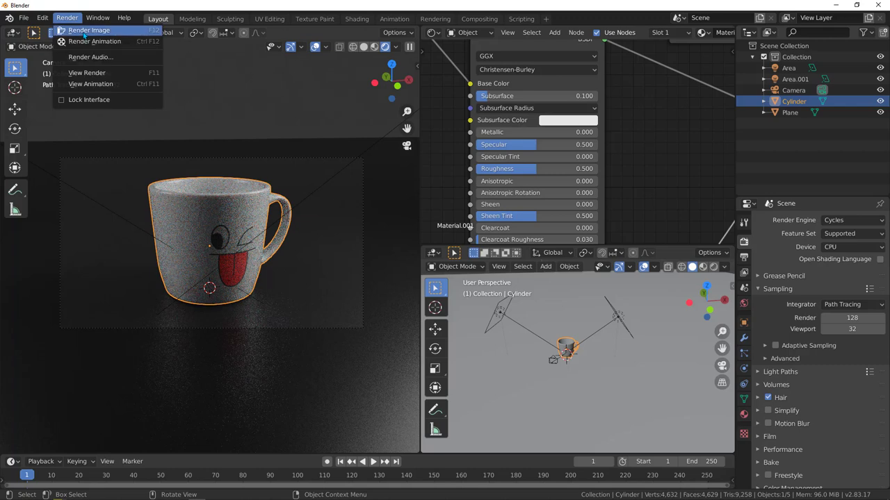
pyautogui.click(84, 32)
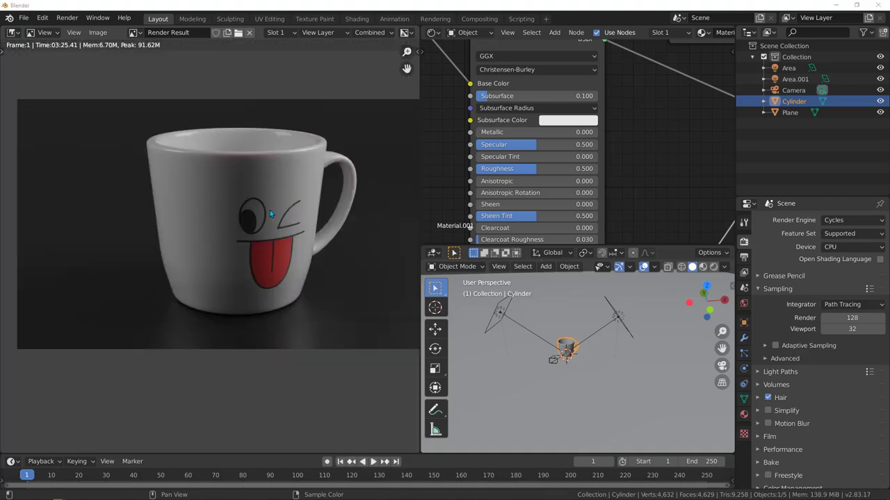
pyautogui.rightClick(419, 193)
pyautogui.click(449, 197)
pyautogui.moveTo(420, 187); pyautogui.dragTo(584, 186)
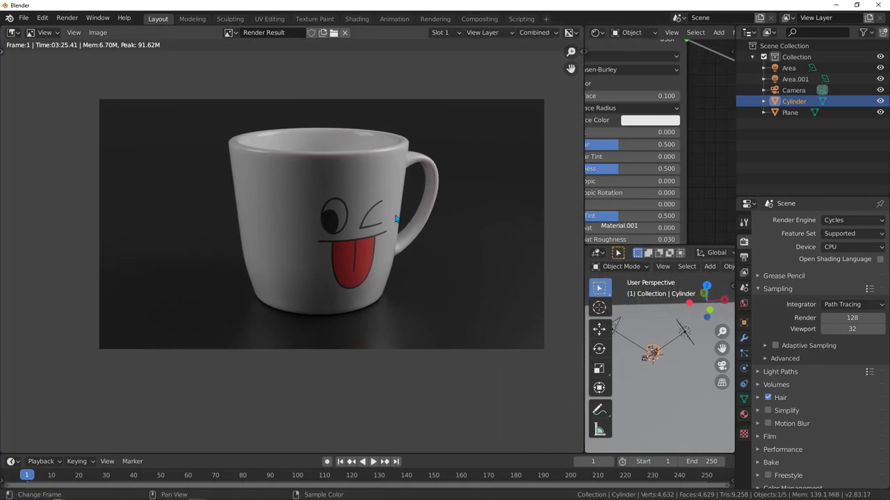
pyautogui.scroll(3, 384, 202)
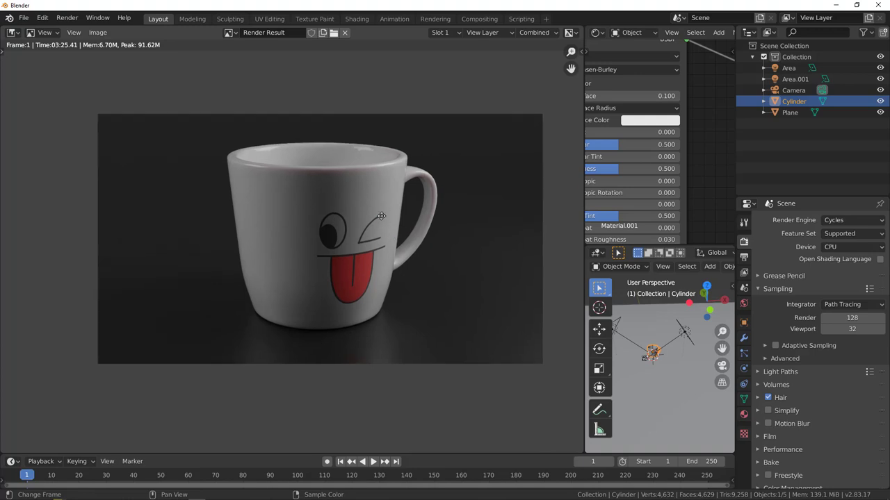
pyautogui.scroll(-4, 372, 227)
pyautogui.scroll(1, 369, 224)
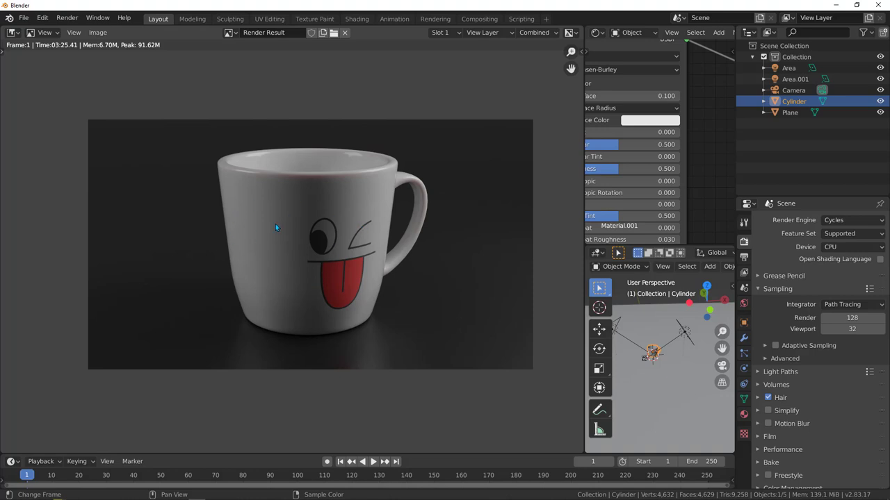
# Step: Save the render result as the PNG file "new mug.png" in the folder "the mug"
pyautogui.click(99, 33)
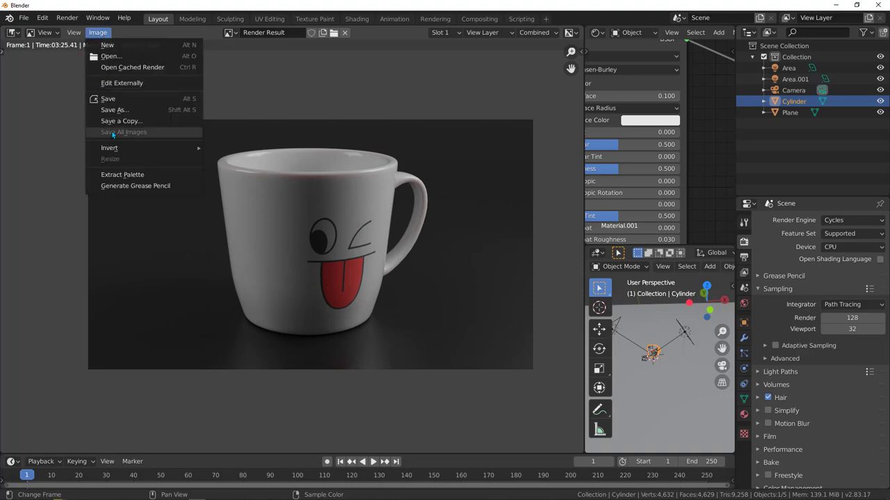
pyautogui.click(115, 110)
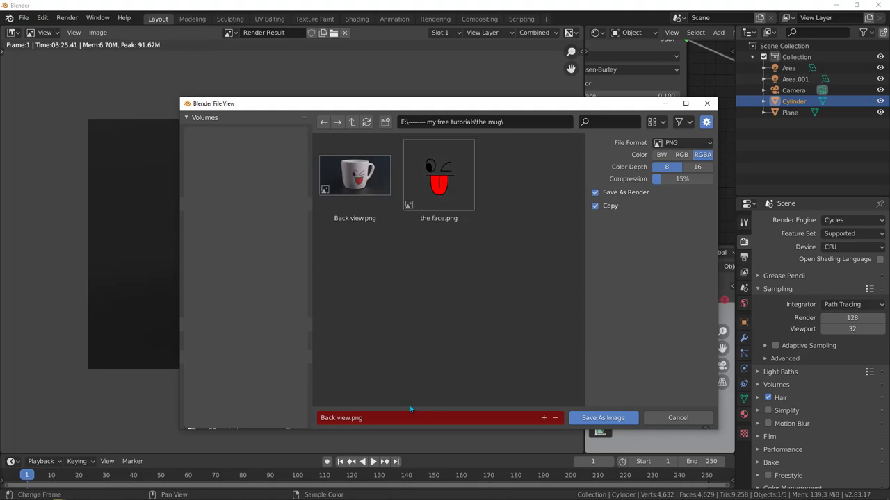
pyautogui.click(346, 419)
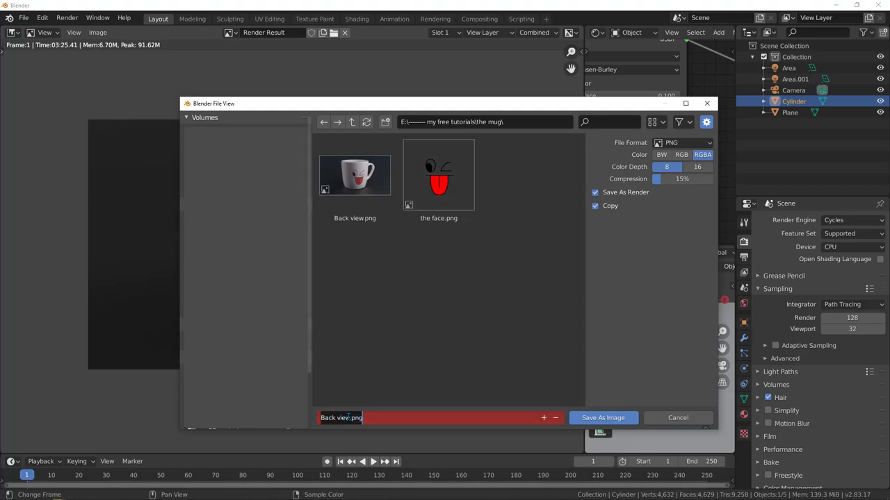
pyautogui.moveTo(348, 418); pyautogui.dragTo(320, 418)
pyautogui.write('new mug')
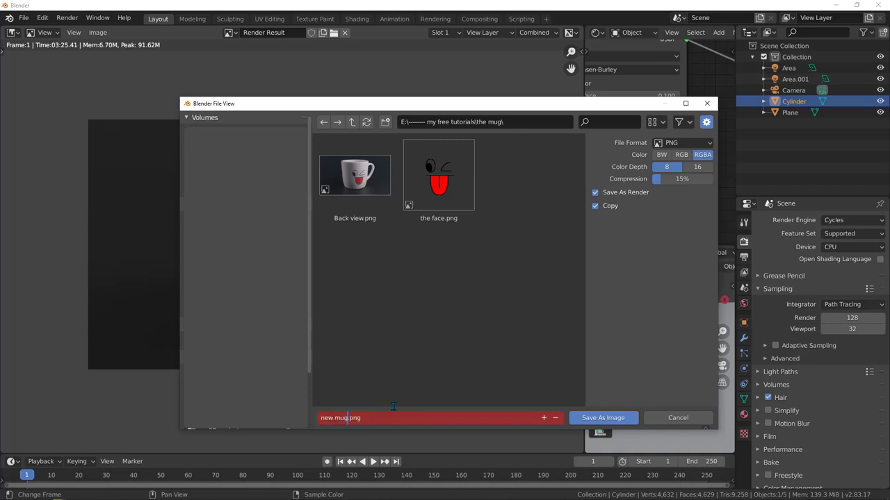
pyautogui.click(596, 418)
pyautogui.click(595, 419)
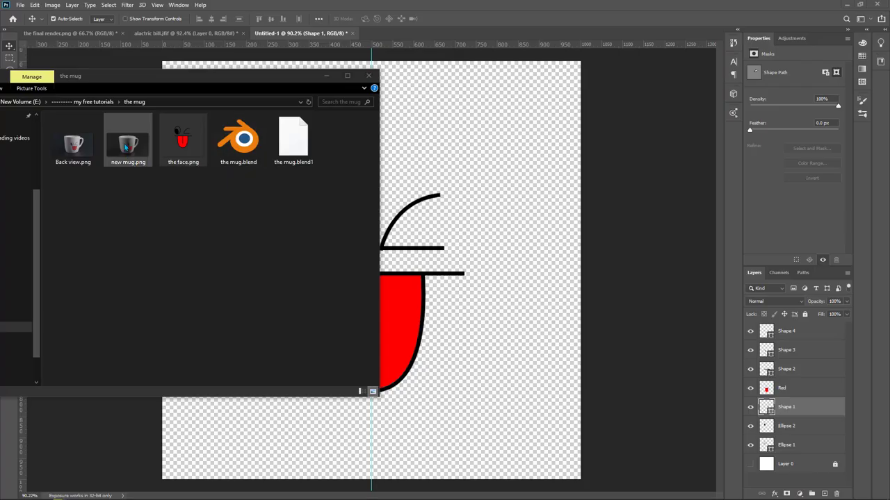
# Step: Switch to Photoshop, open new mug.png as its own document and start the Camera Raw Filter on it
pyautogui.moveTo(125, 146); pyautogui.dragTo(484, 28)
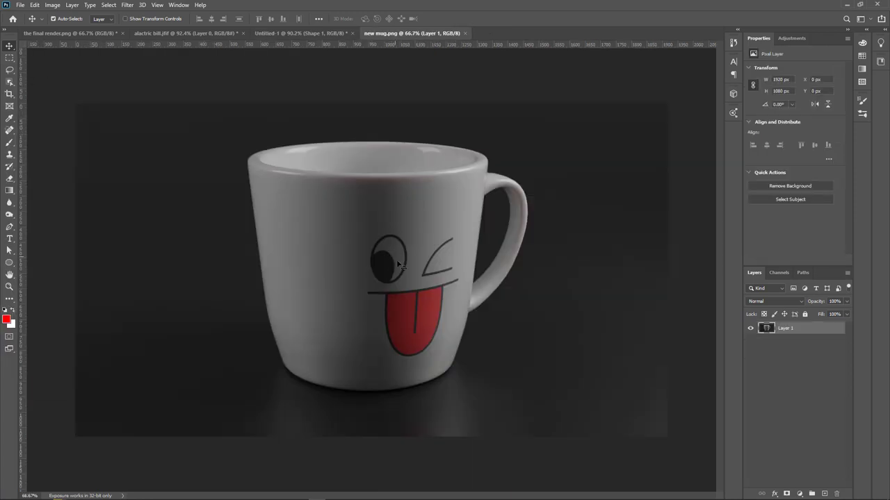
pyautogui.click(127, 5)
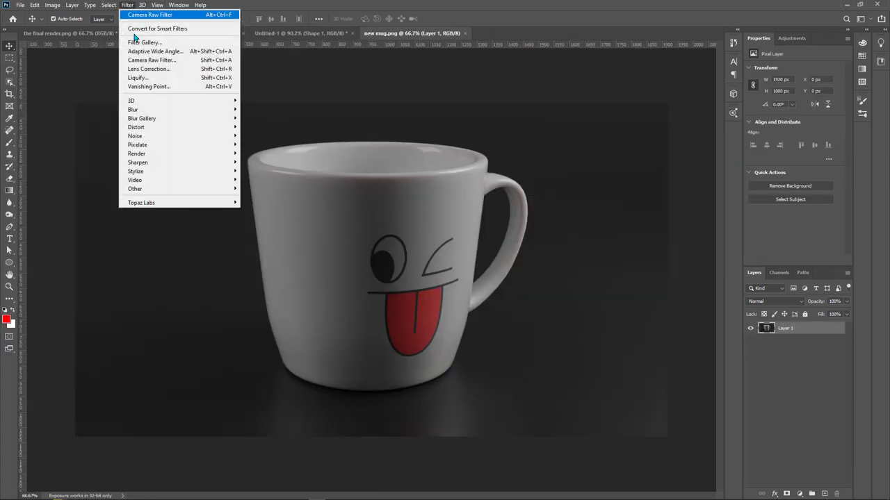
pyautogui.click(184, 63)
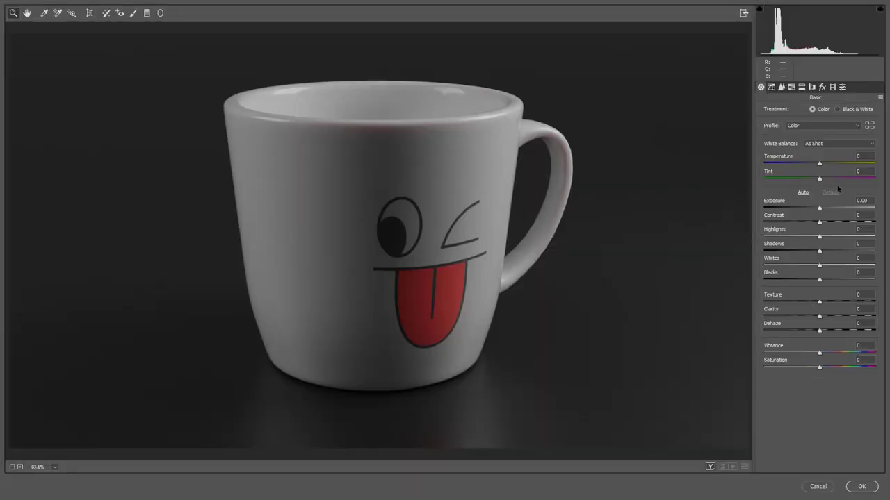
# Step: Set Texture to +28, Clarity to +33, Exposure to +0.35, Contrast to +31, Shadows to -63 and Whites to +28
pyautogui.moveTo(819, 304); pyautogui.dragTo(837, 317)
pyautogui.click(823, 314)
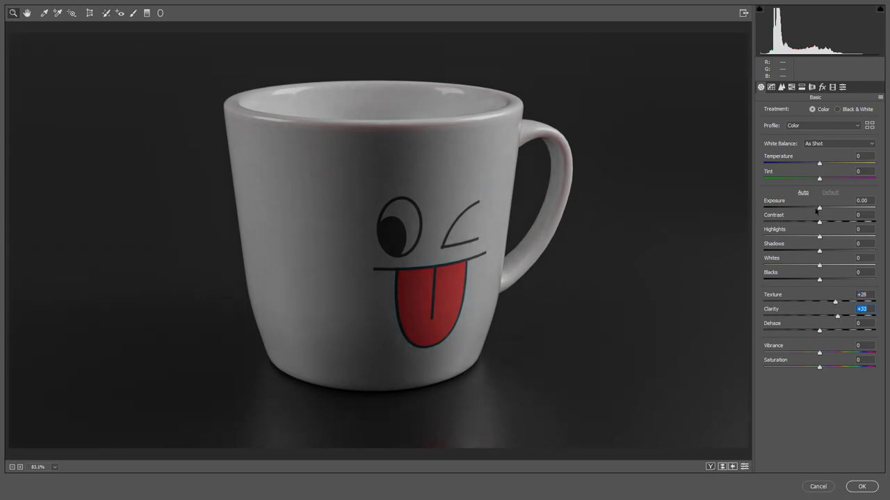
pyautogui.moveTo(820, 209); pyautogui.dragTo(836, 228)
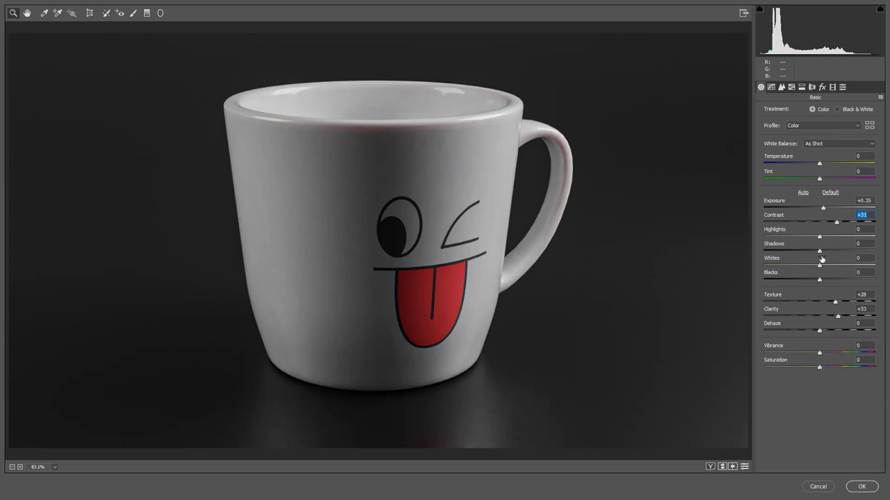
pyautogui.click(820, 252)
pyautogui.moveTo(820, 251); pyautogui.dragTo(836, 271)
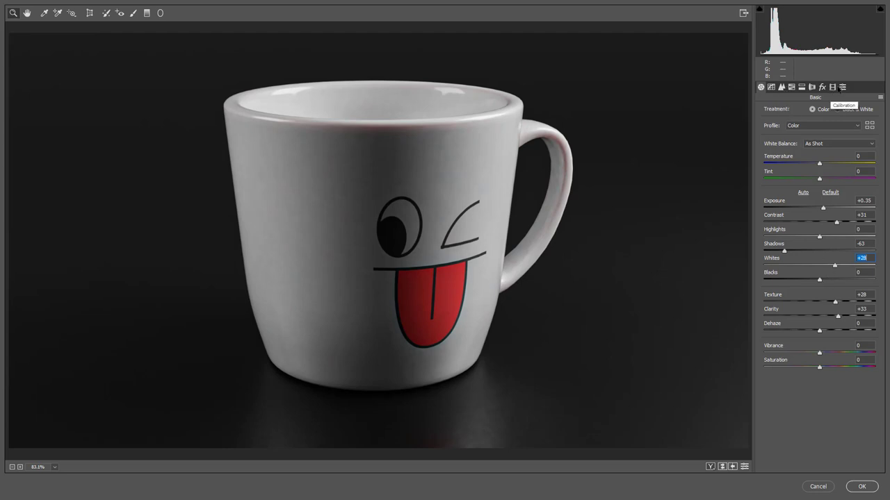
# Step: Apply the Light sharpening preset and return to the Basic adjustments
pyautogui.click(842, 87)
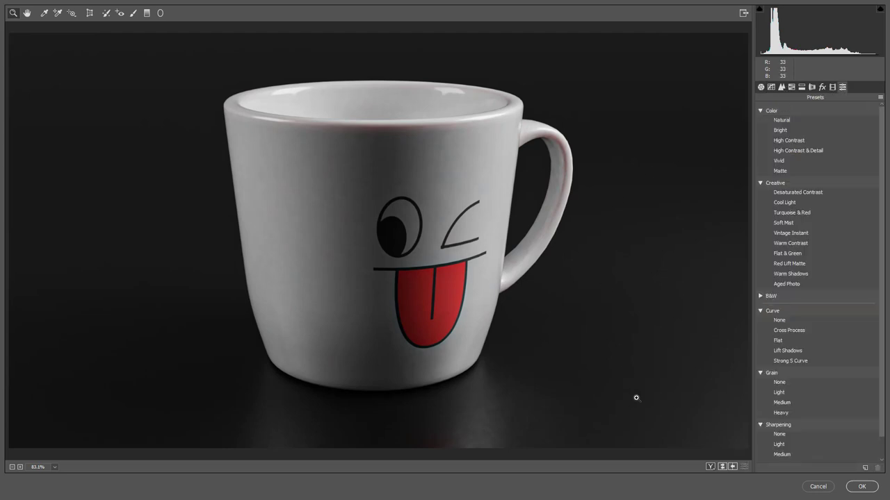
pyautogui.click(779, 445)
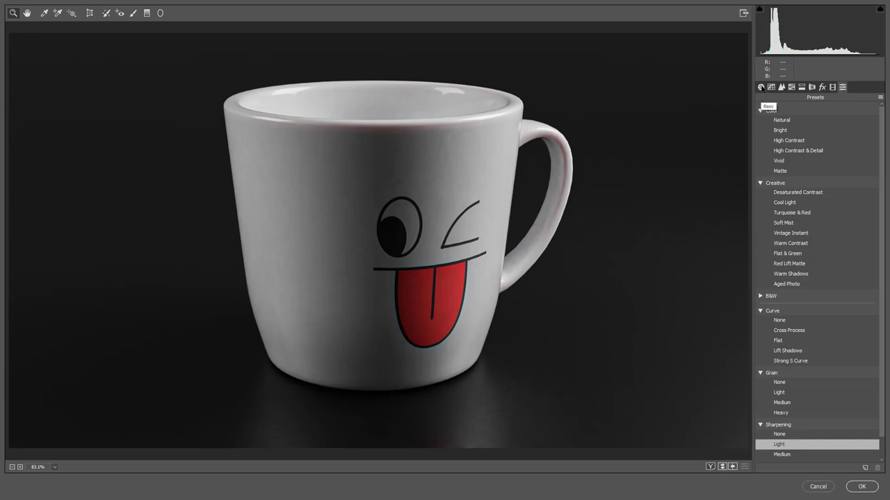
pyautogui.click(762, 88)
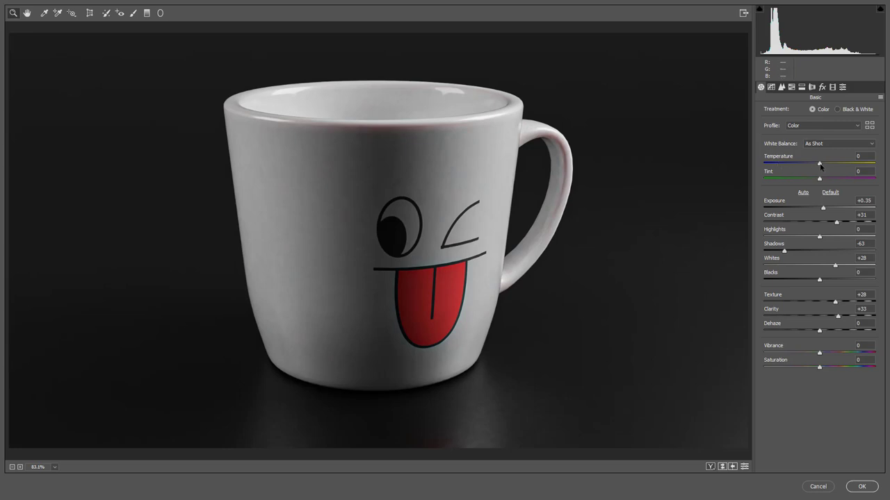
# Step: Try a Temperature of +3, reset it to 0, and apply the Camera Raw adjustments to the image
pyautogui.moveTo(820, 167); pyautogui.dragTo(822, 165)
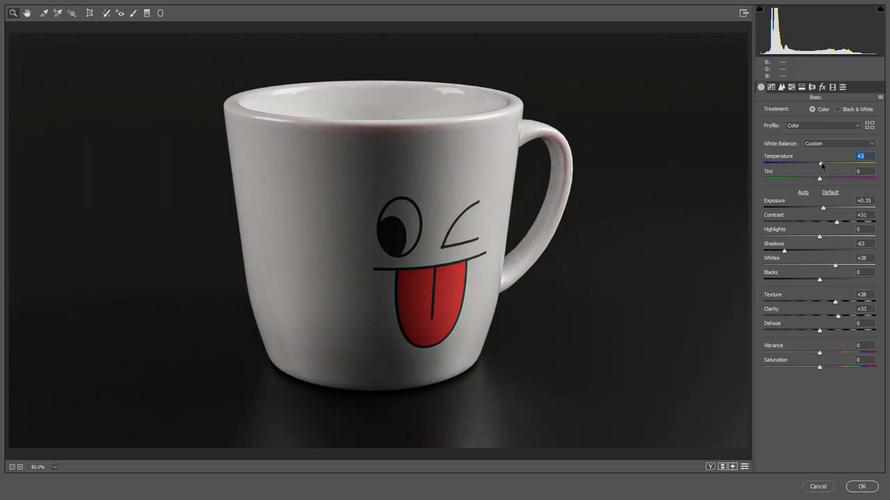
pyautogui.doubleClick(823, 164)
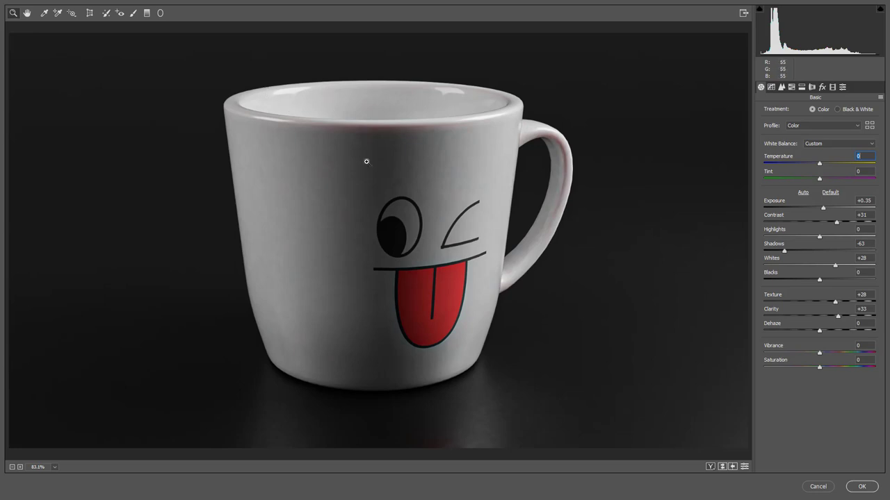
pyautogui.click(862, 486)
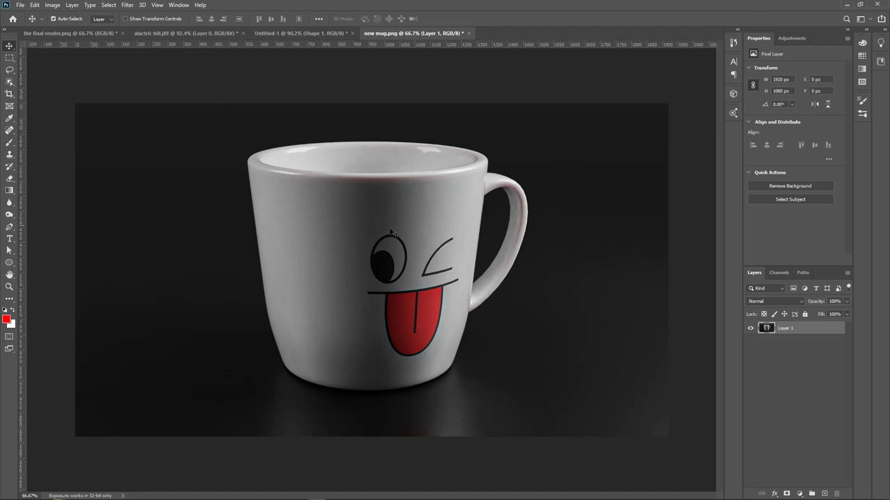